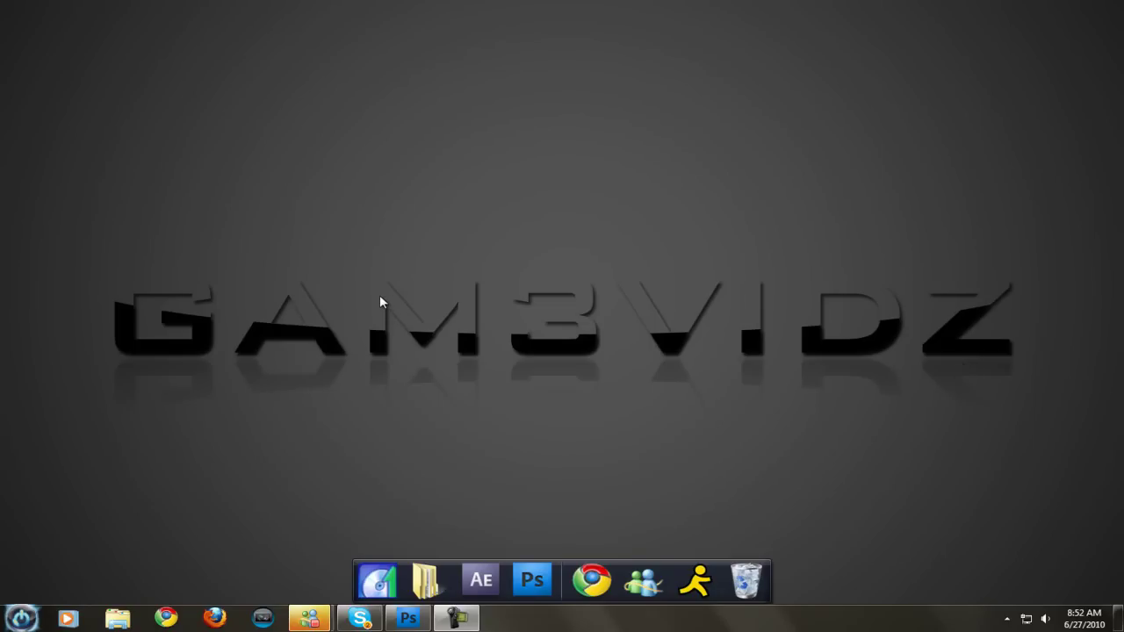
Step: Create a new white 1440×900 pixel document
mouse_move(423, 627)
click(407, 619)
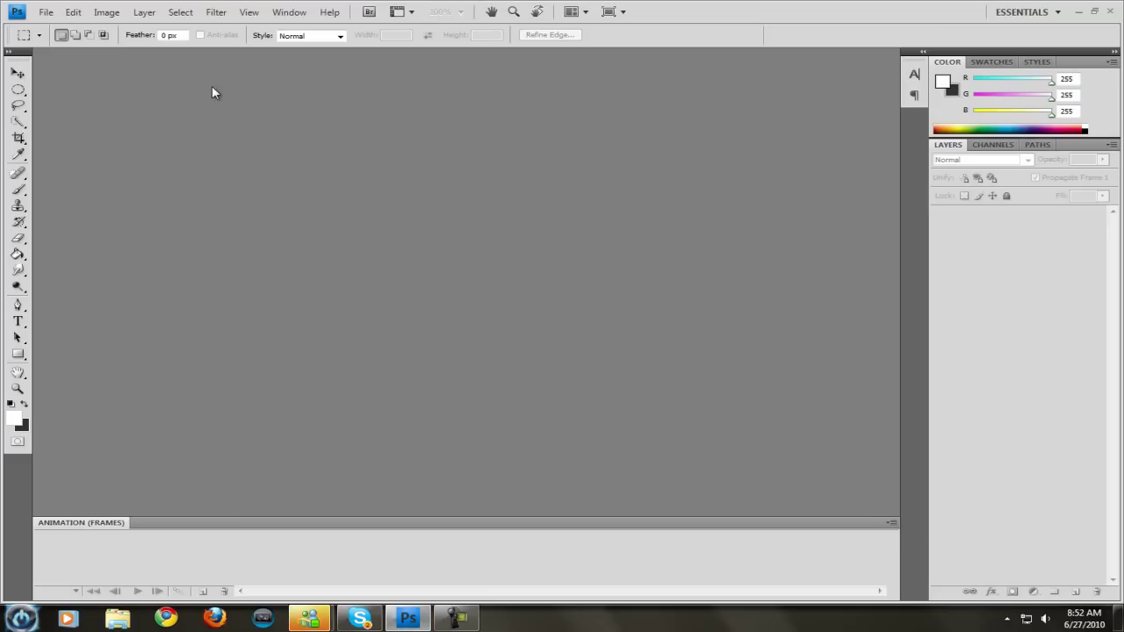
click(46, 12)
click(61, 27)
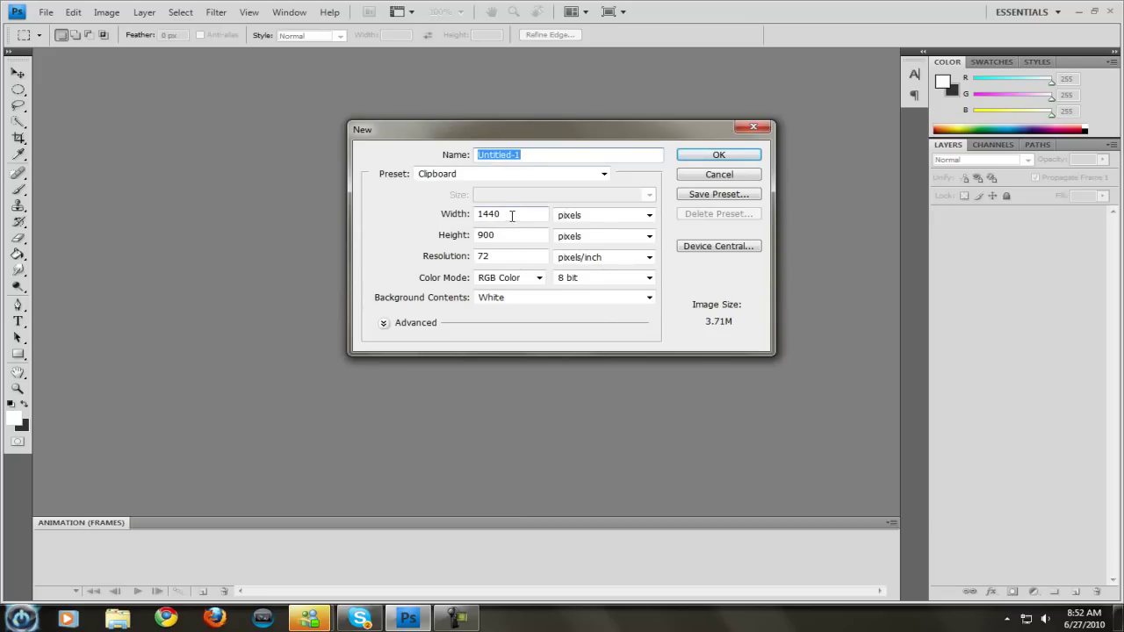
click(719, 155)
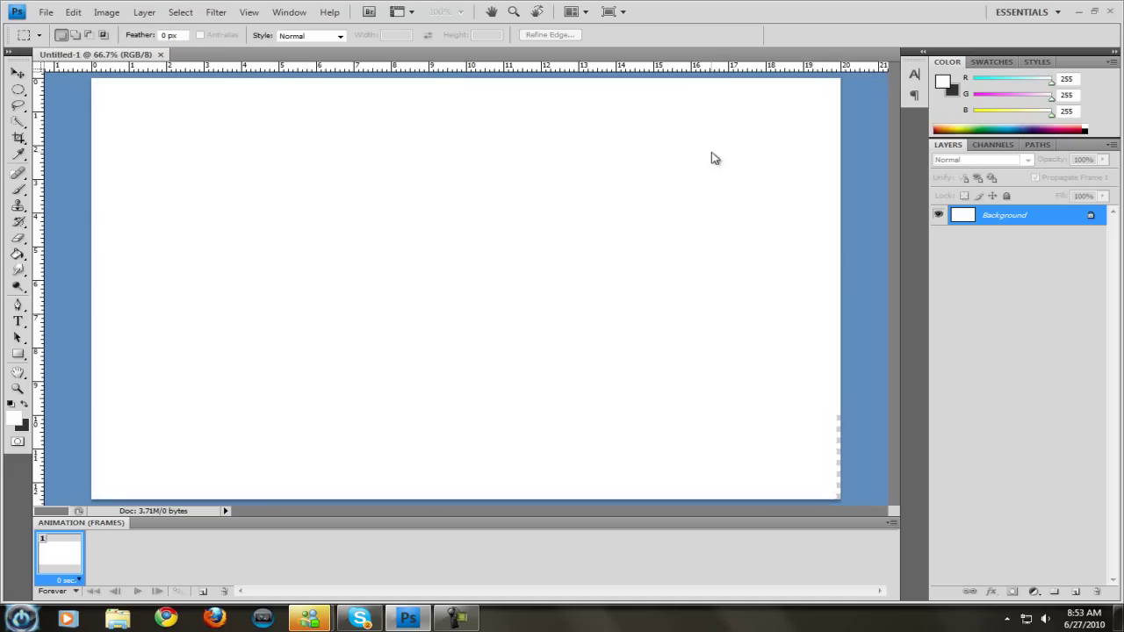
Step: Paste the copied image as Layer 1, then clear it so the layer is empty
key(ctrl+v)
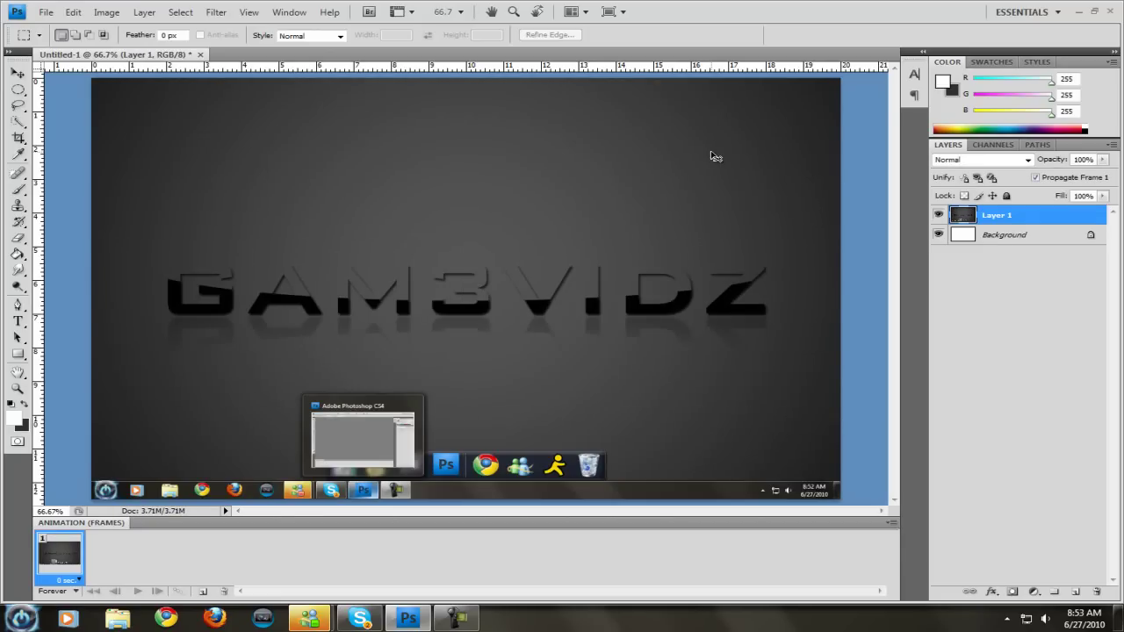
key(ctrl+a)
key(Delete)
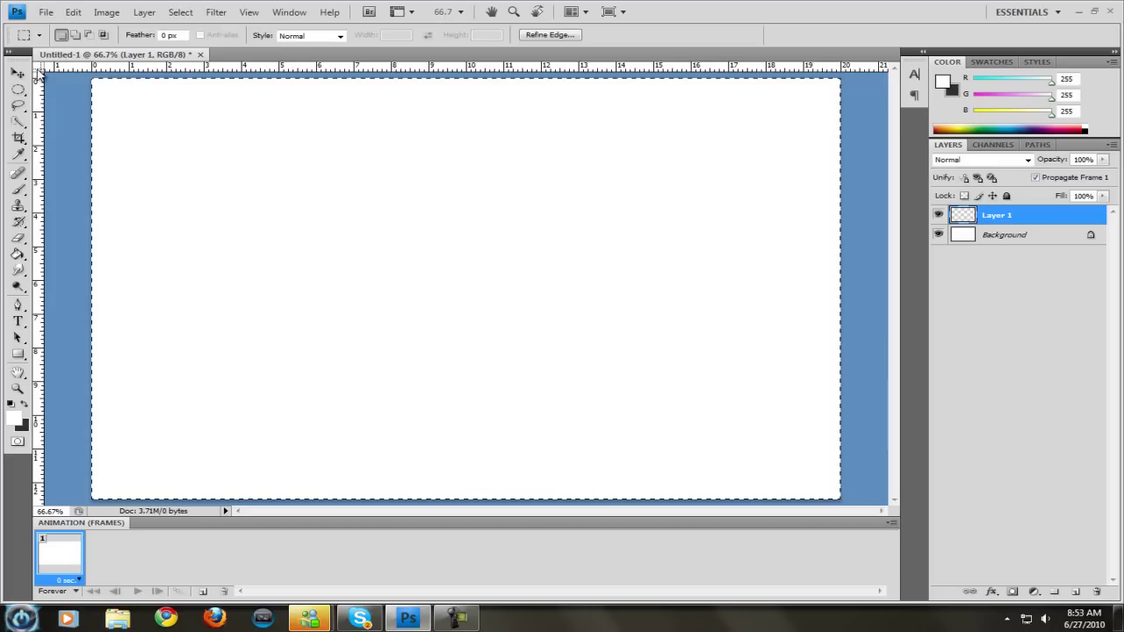
click(18, 73)
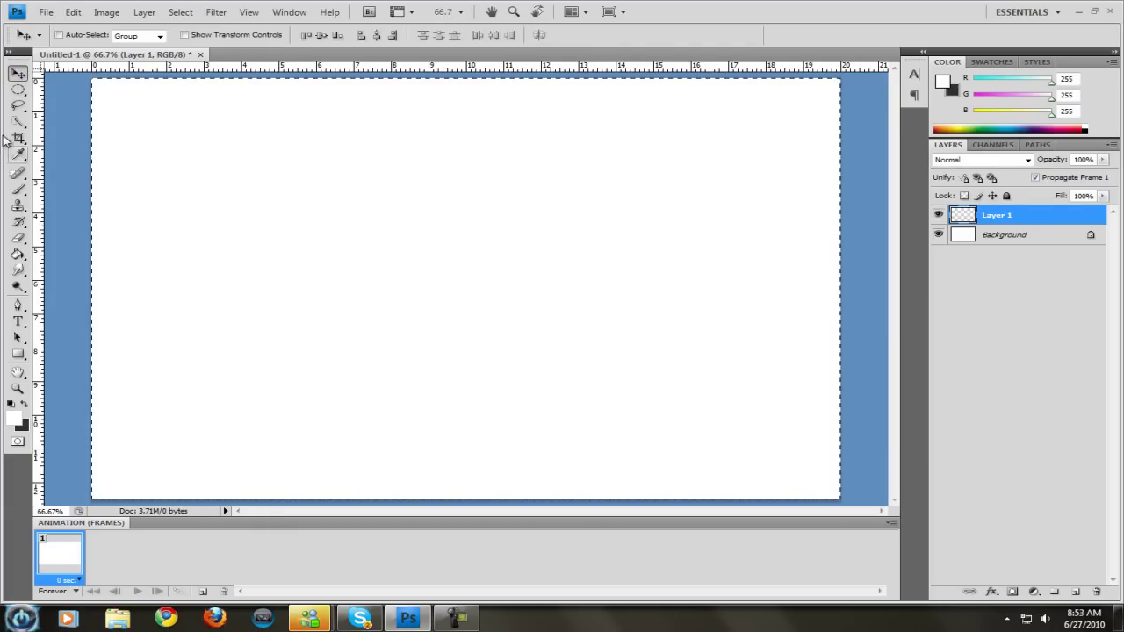
Step: Deselect, delete the empty Layer 1, and convert the Background into Layer 0
click(18, 89)
key(ctrl+d)
click(18, 73)
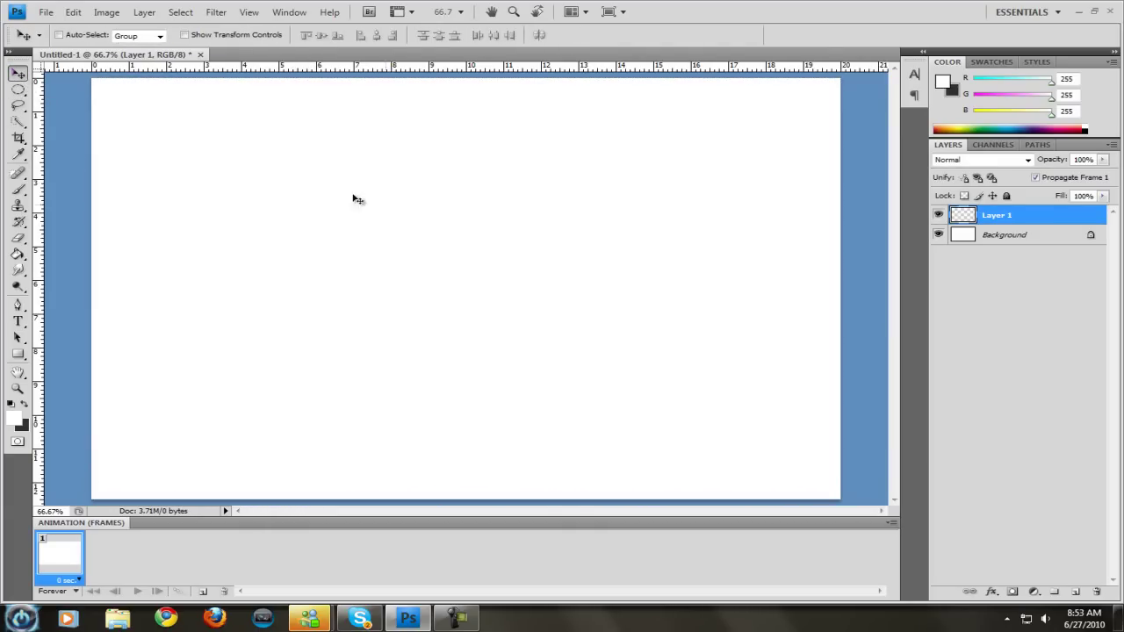
key(Delete)
double_click(1029, 221)
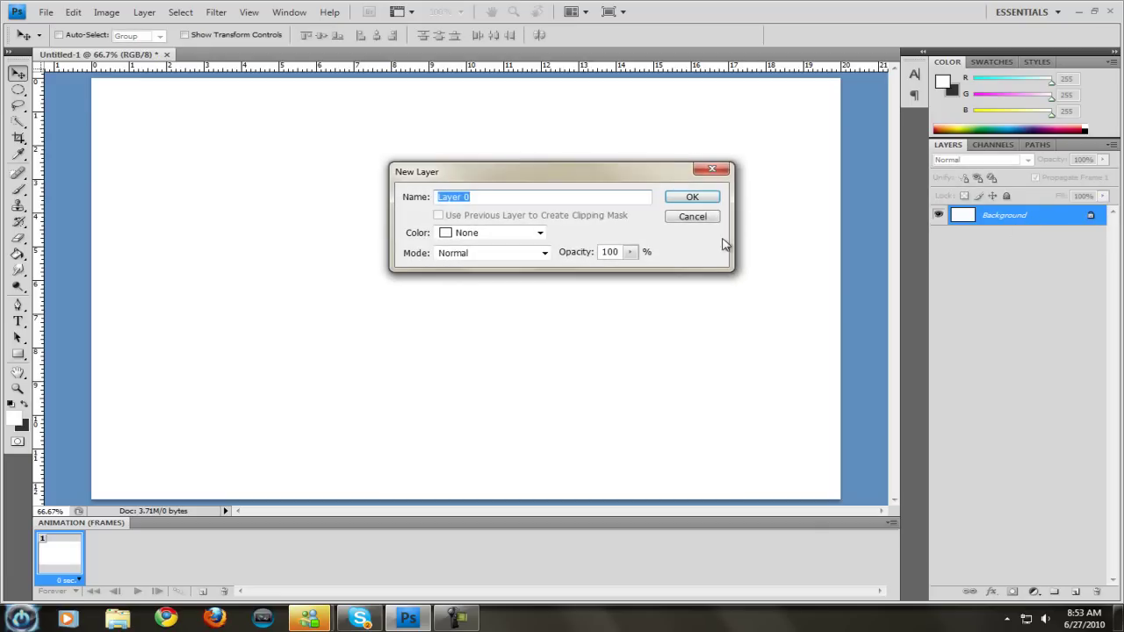
click(713, 202)
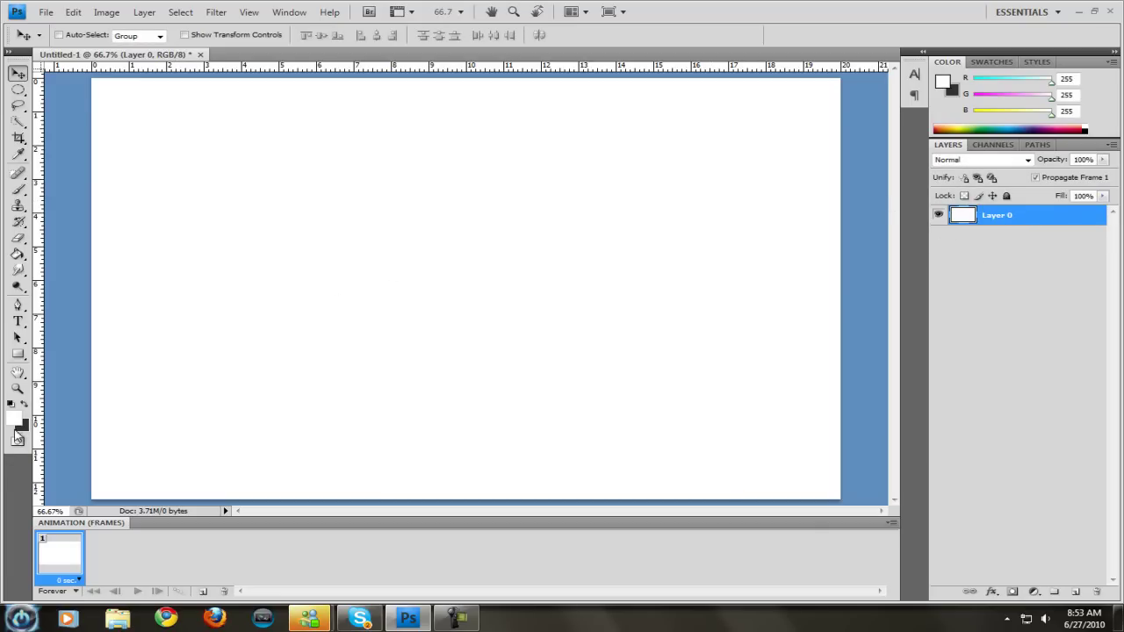
Step: Fill Layer 0 with black using the Paint Bucket
click(16, 425)
drag(211, 399, 75, 501)
click(524, 286)
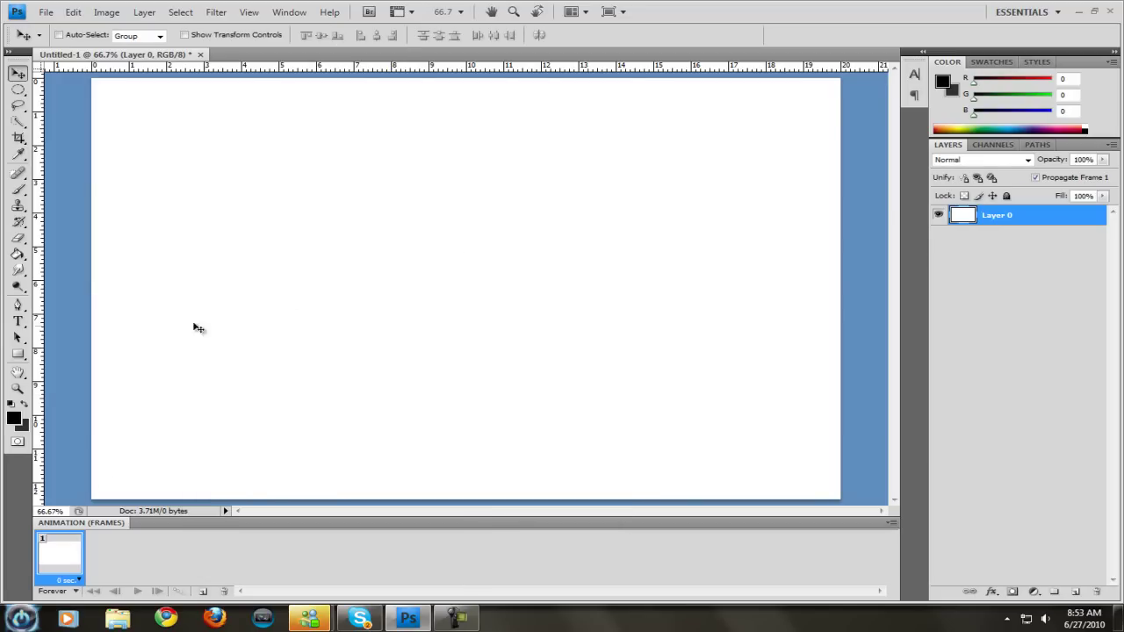
click(18, 254)
click(135, 346)
Step: Paint a soft dark grey (48,48,48) 2500 px brush glow at the canvas centre
click(18, 415)
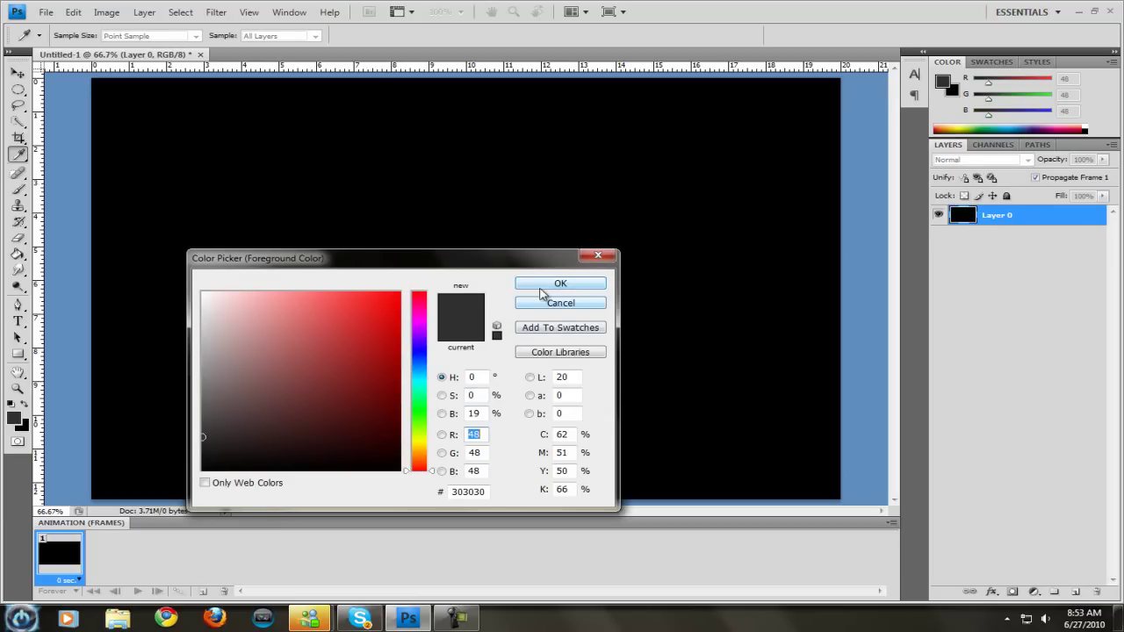
click(541, 283)
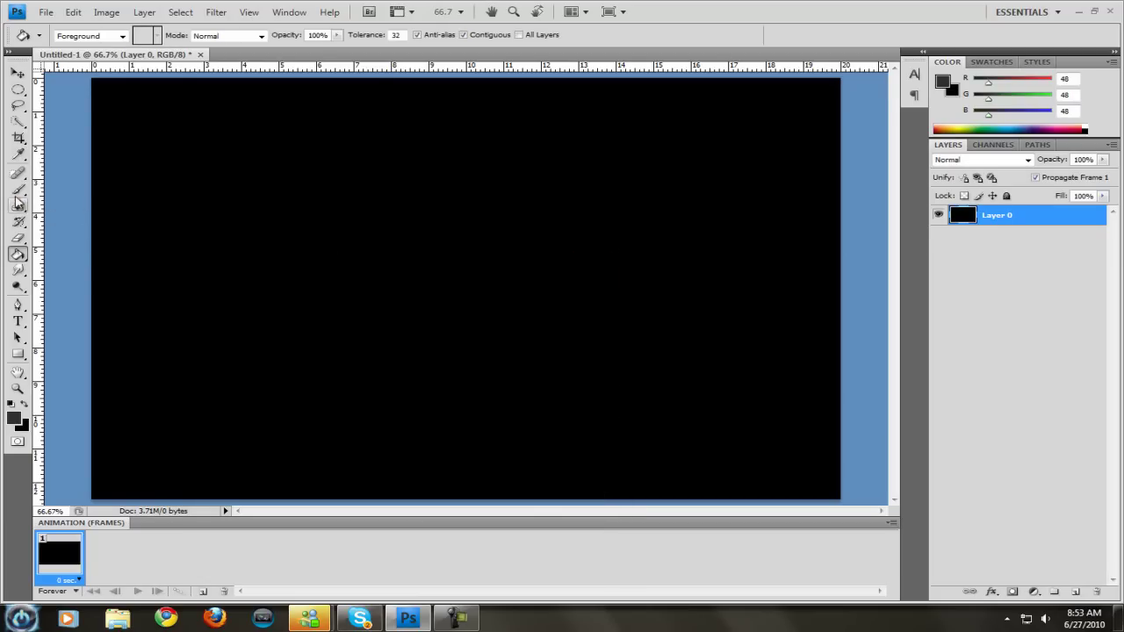
click(17, 190)
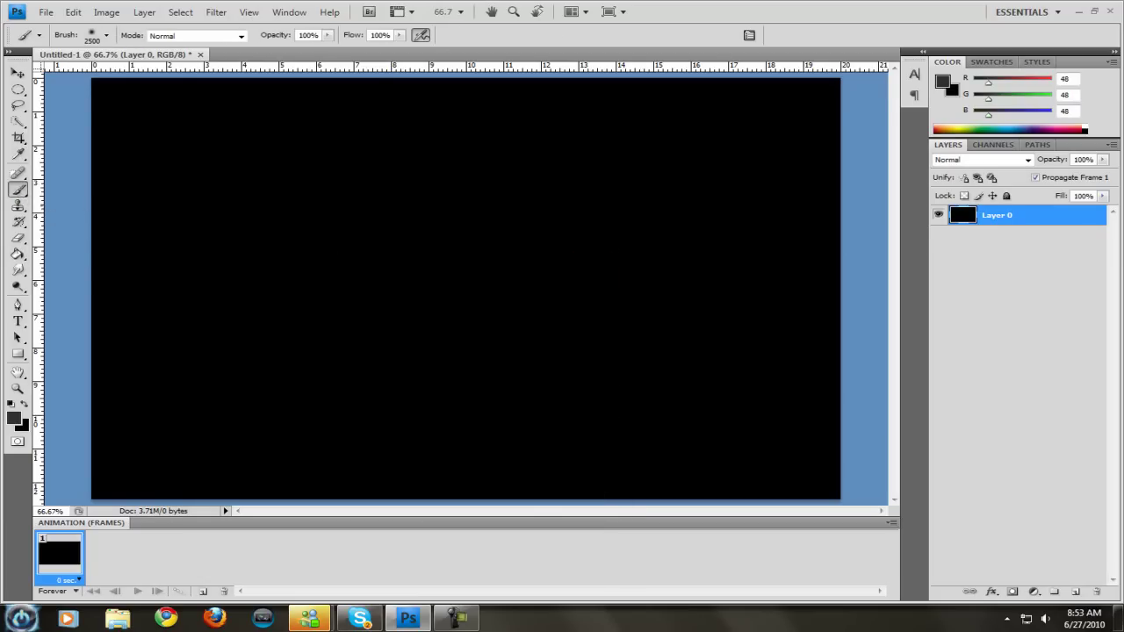
click(107, 36)
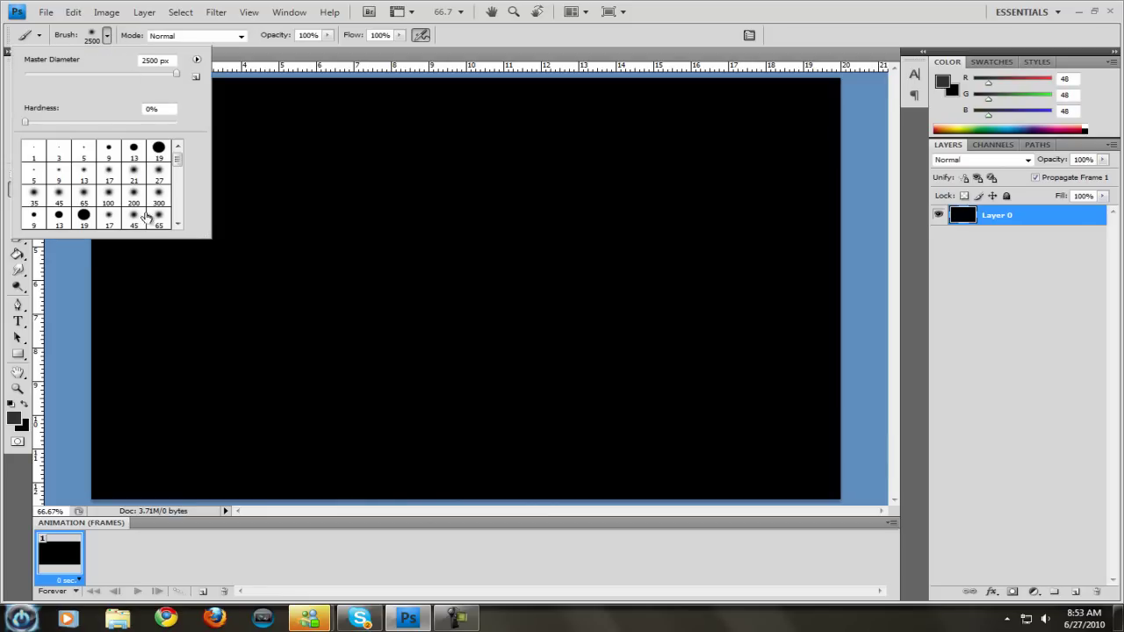
click(159, 217)
drag(73, 74, 213, 82)
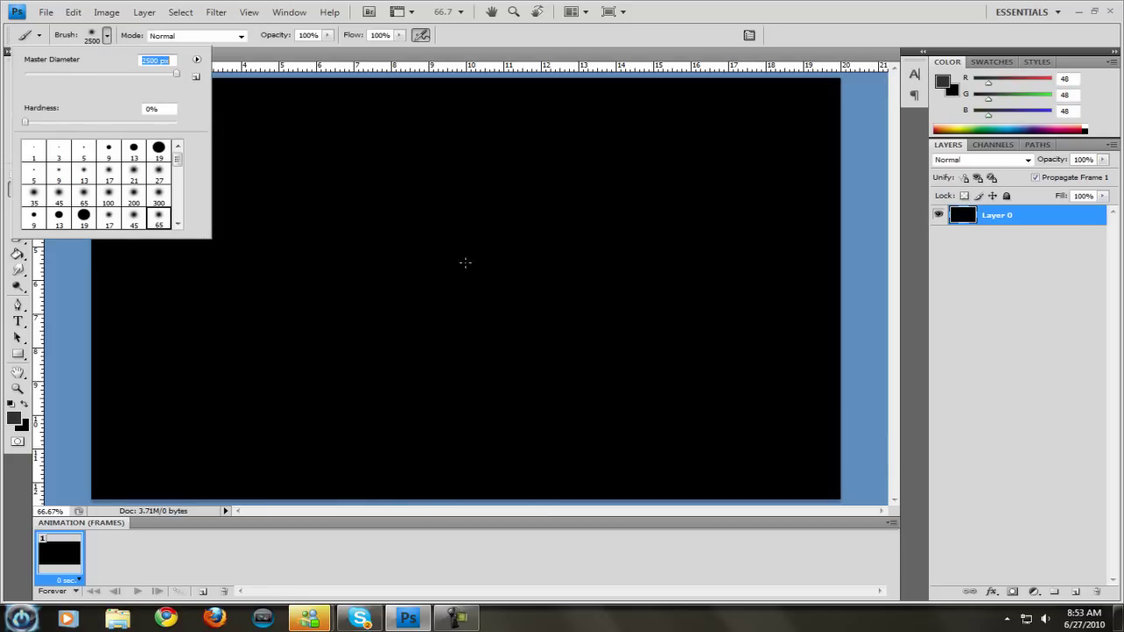
key(Return)
click(464, 280)
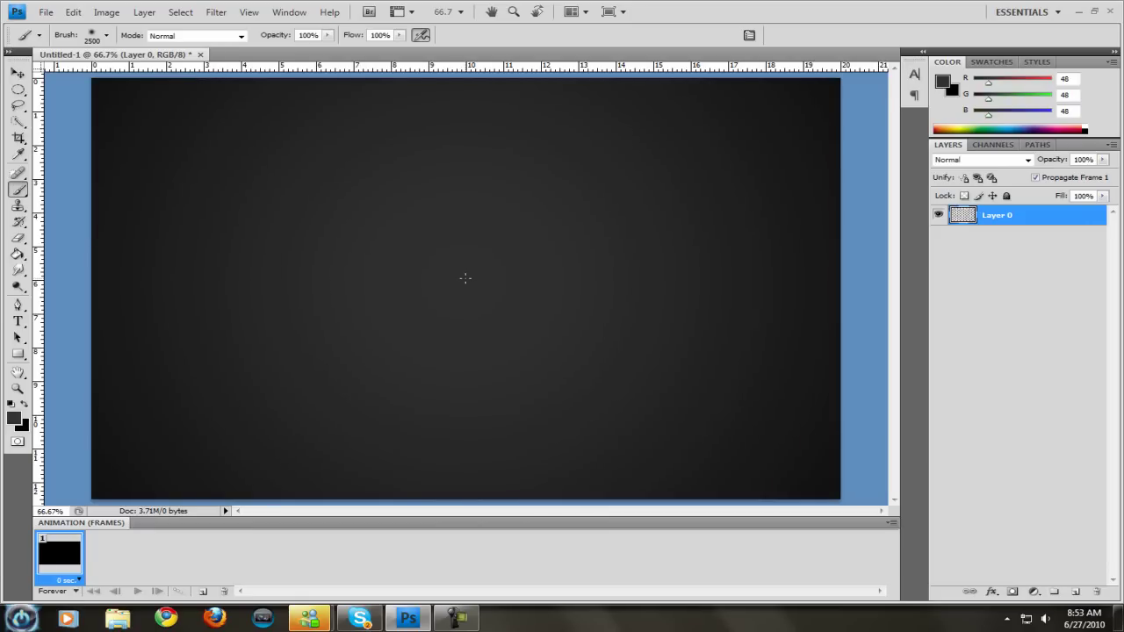
key(ctrl+z)
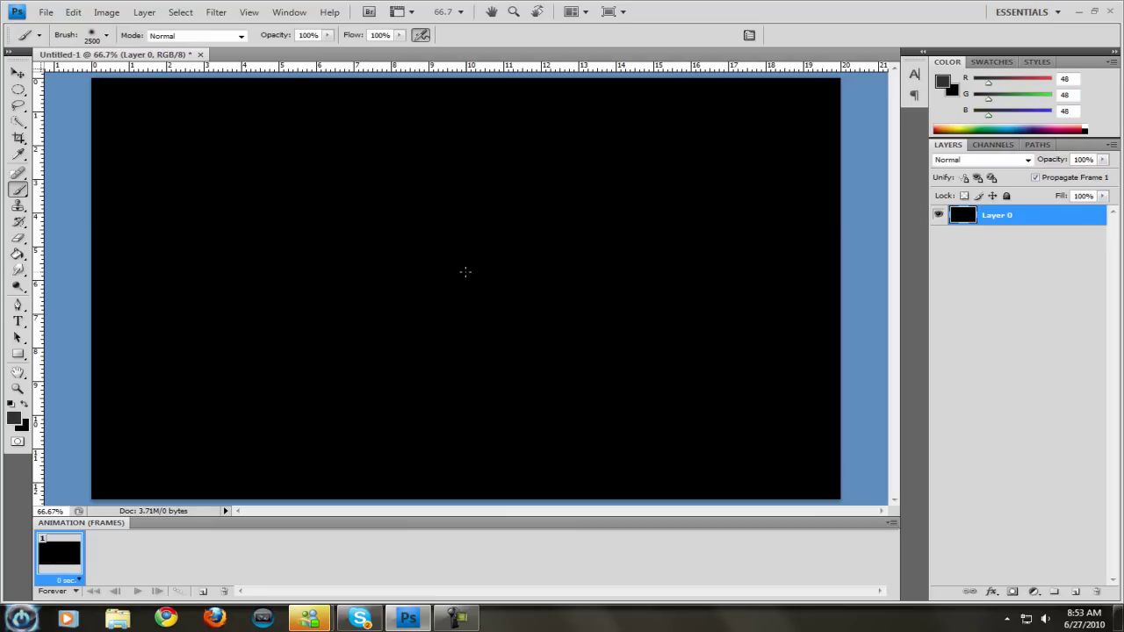
click(465, 272)
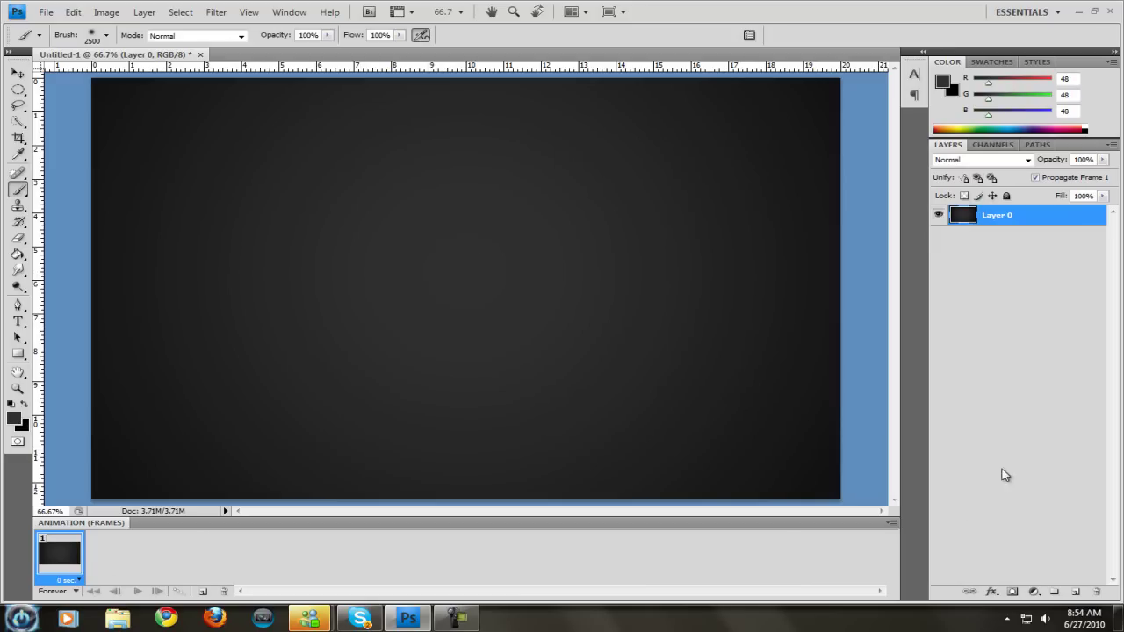
Step: Add a new Layer 1, hide Layer 0, and fill Layer 1 with black
click(1075, 590)
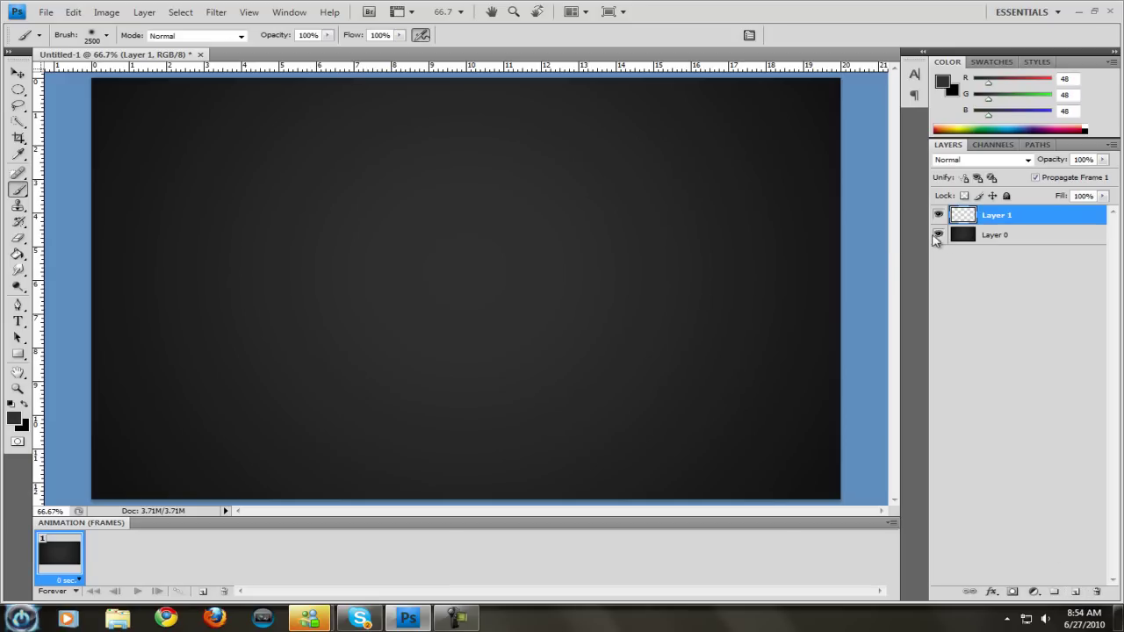
click(939, 235)
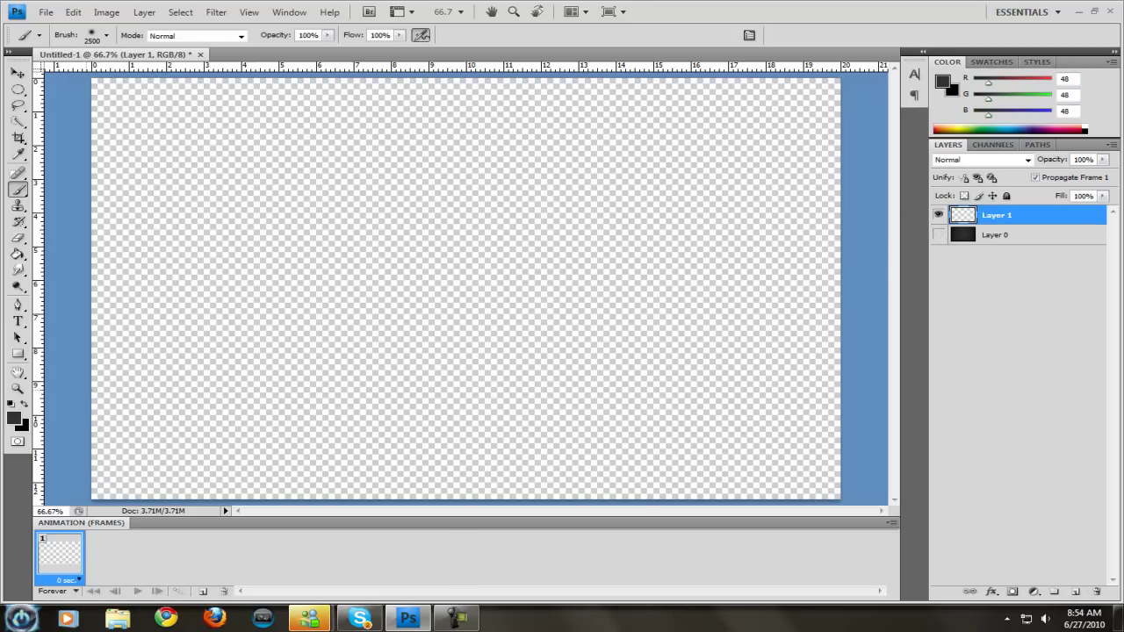
click(11, 403)
click(18, 254)
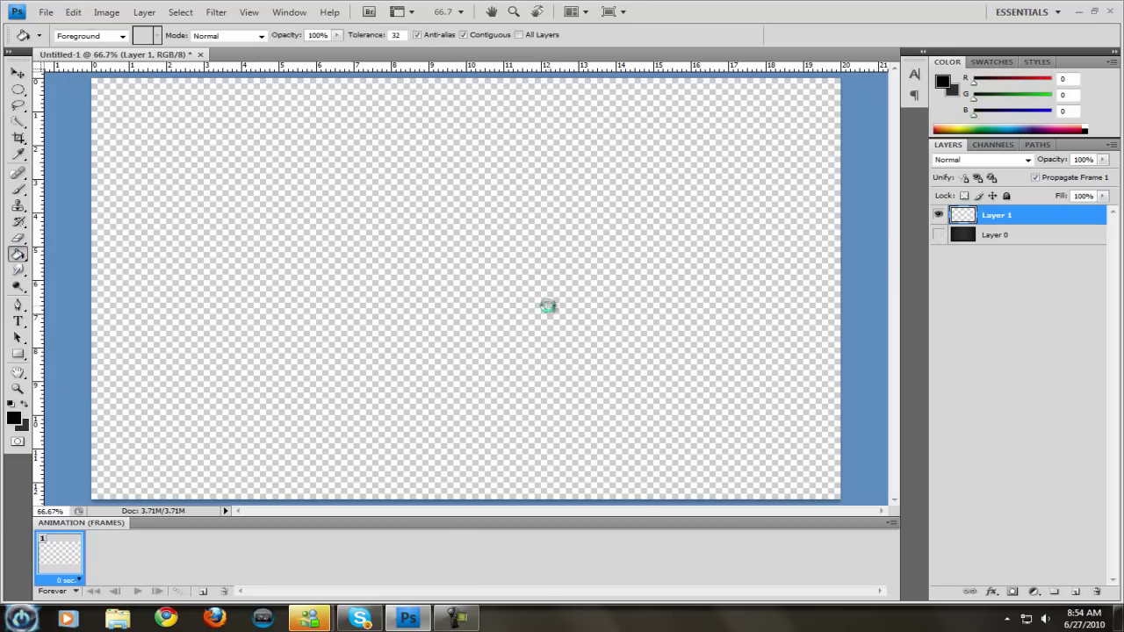
click(532, 315)
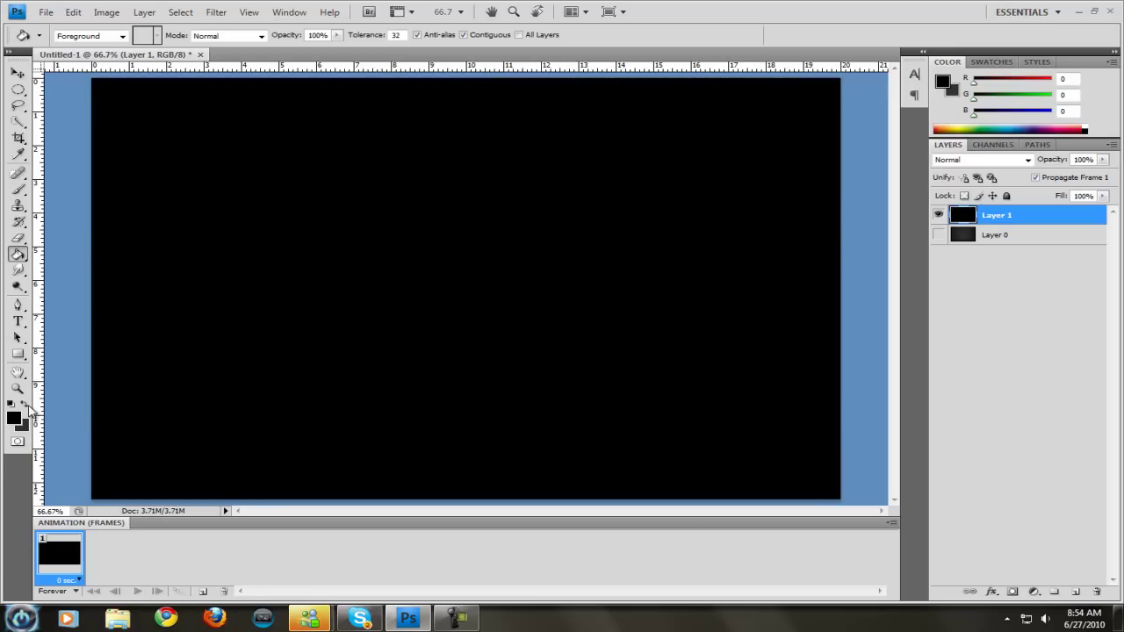
Step: Paint a soft #555555 grey brush glow at the centre of Layer 1
click(14, 418)
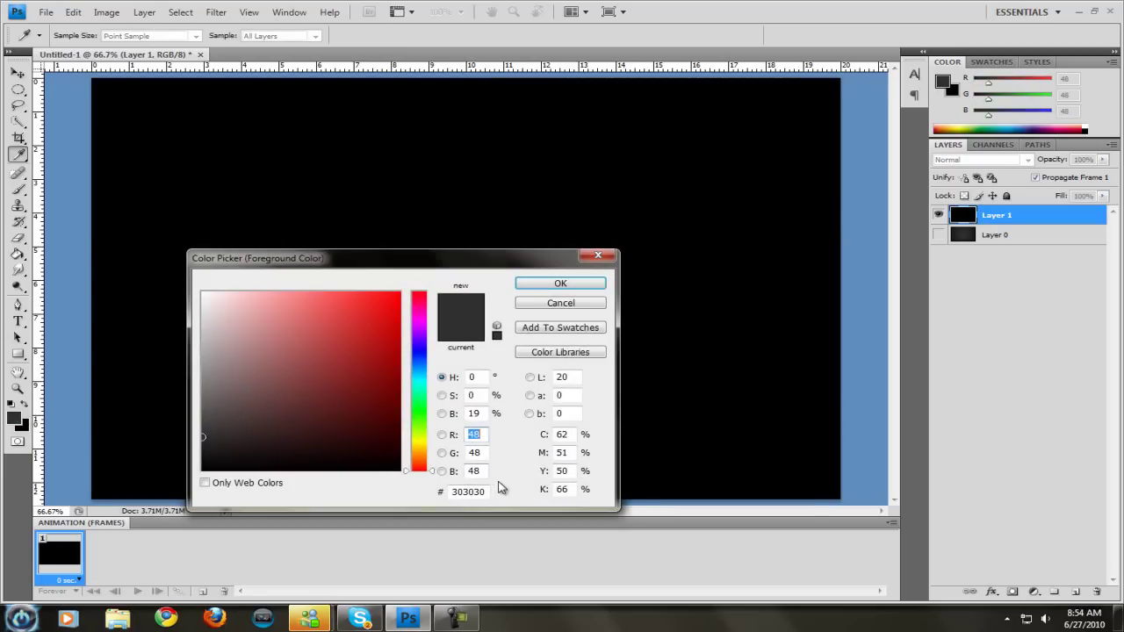
click(485, 491)
drag(485, 491, 439, 493)
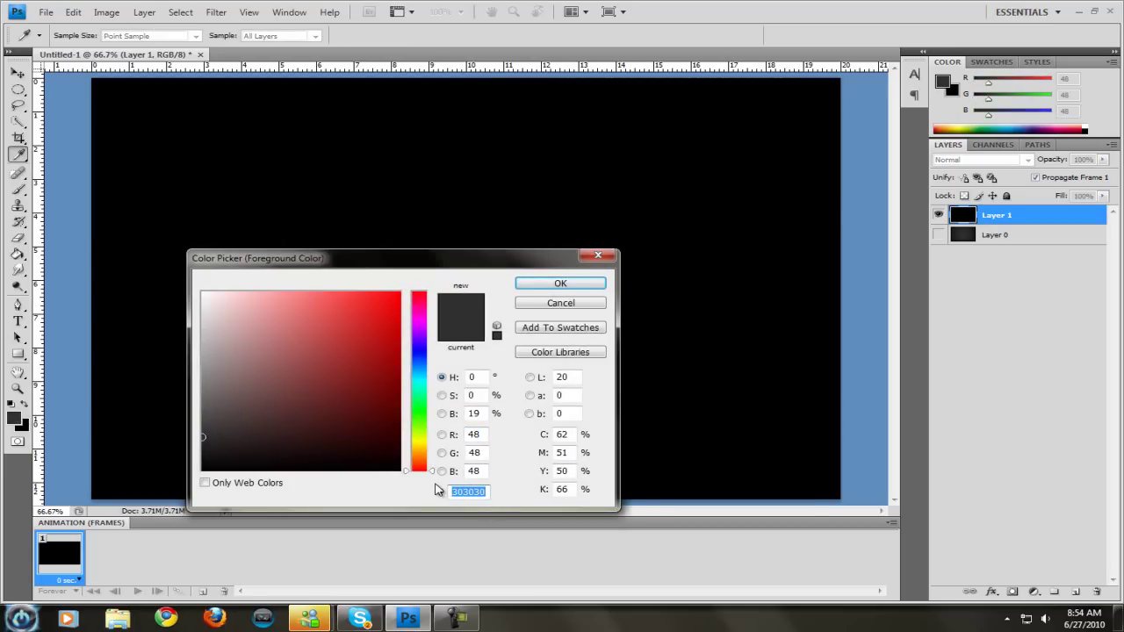
key(BackSpace)
text(555555)
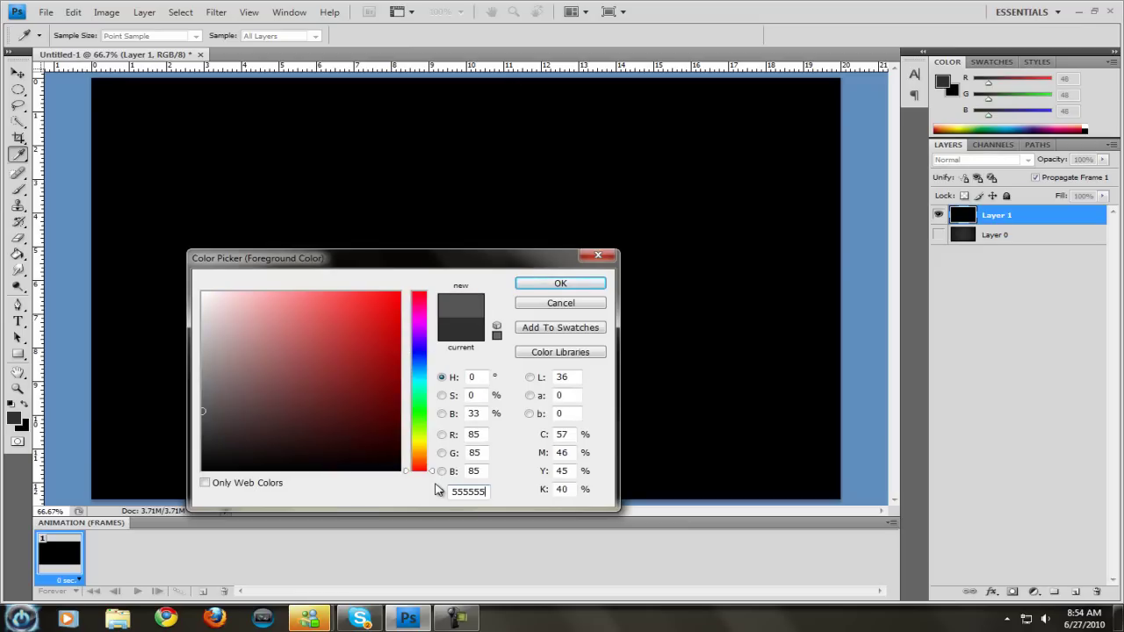
click(562, 284)
key(g)
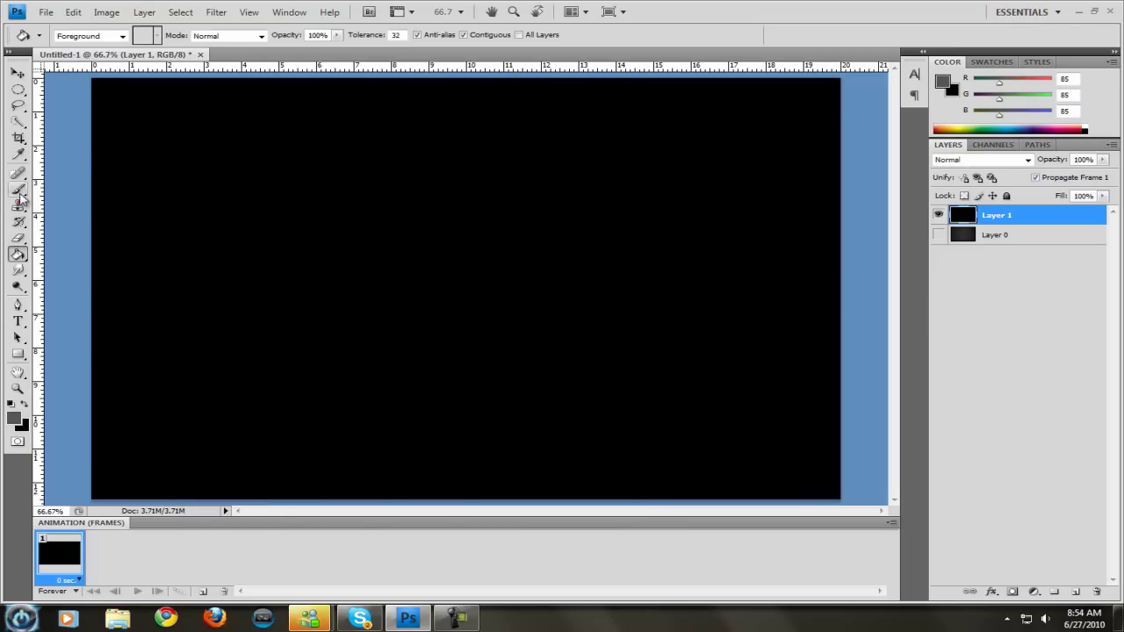
click(18, 189)
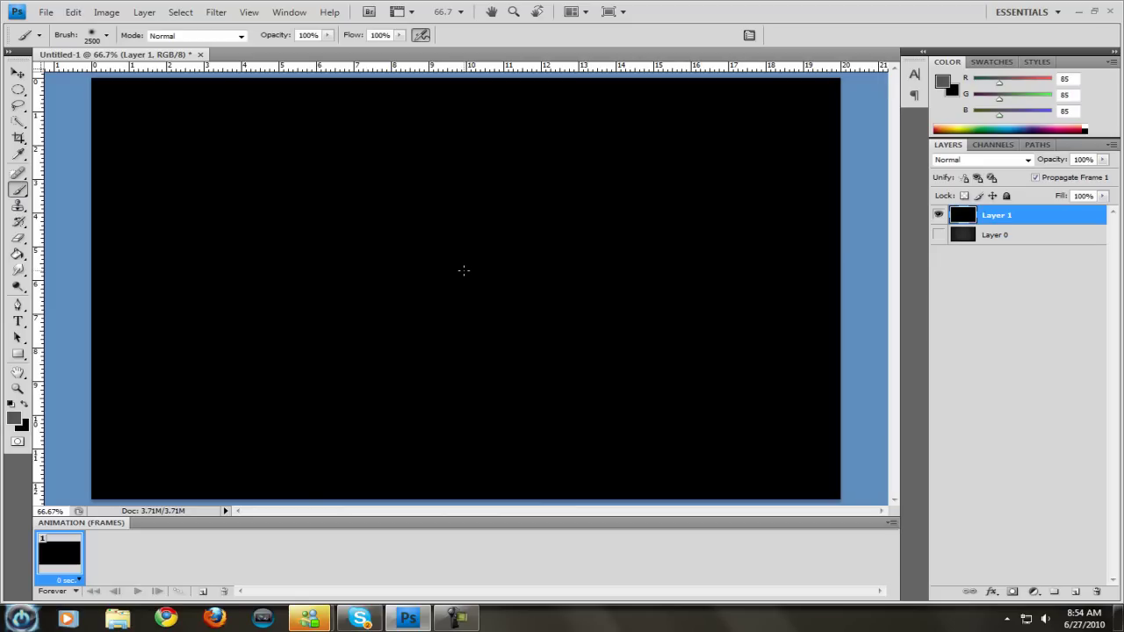
click(463, 271)
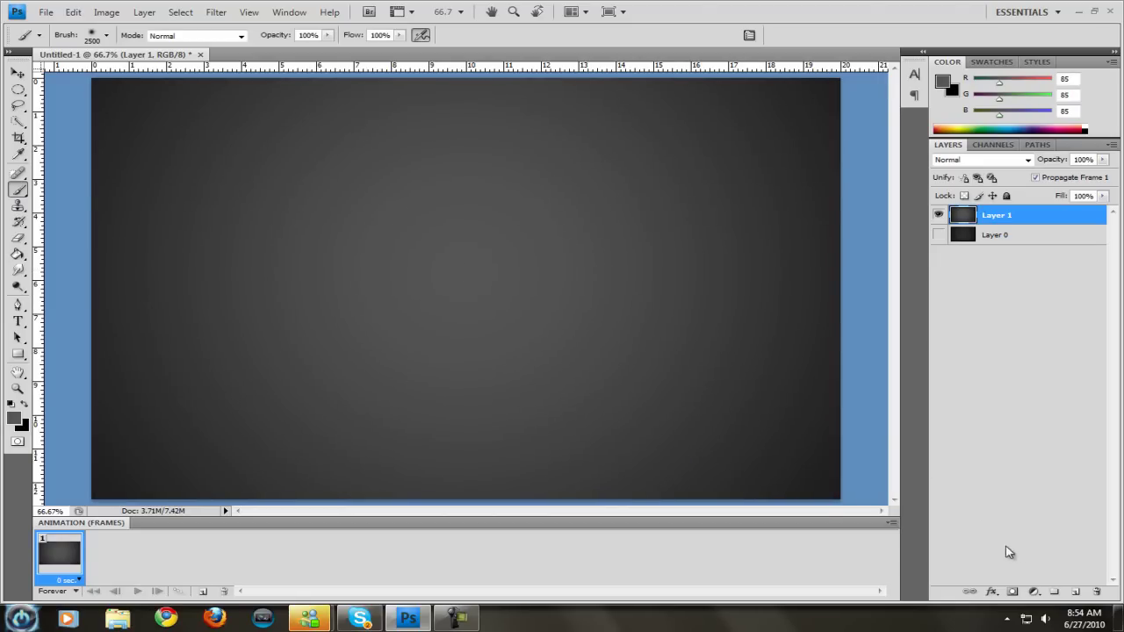
Step: Type the text GAM3VIDZ on the canvas in black
click(17, 322)
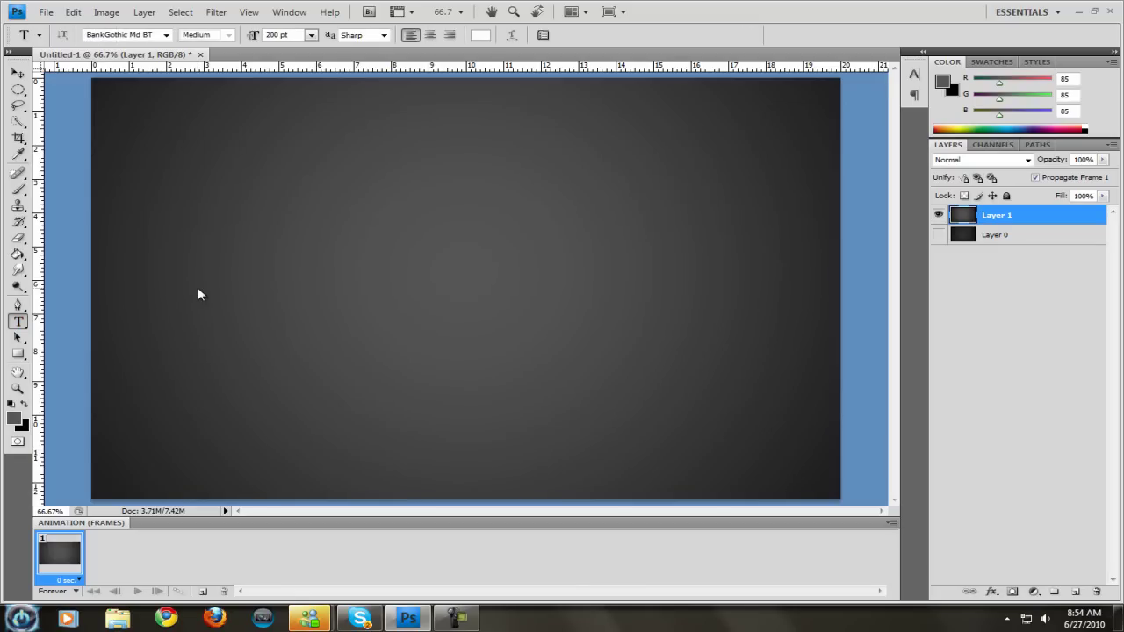
click(263, 270)
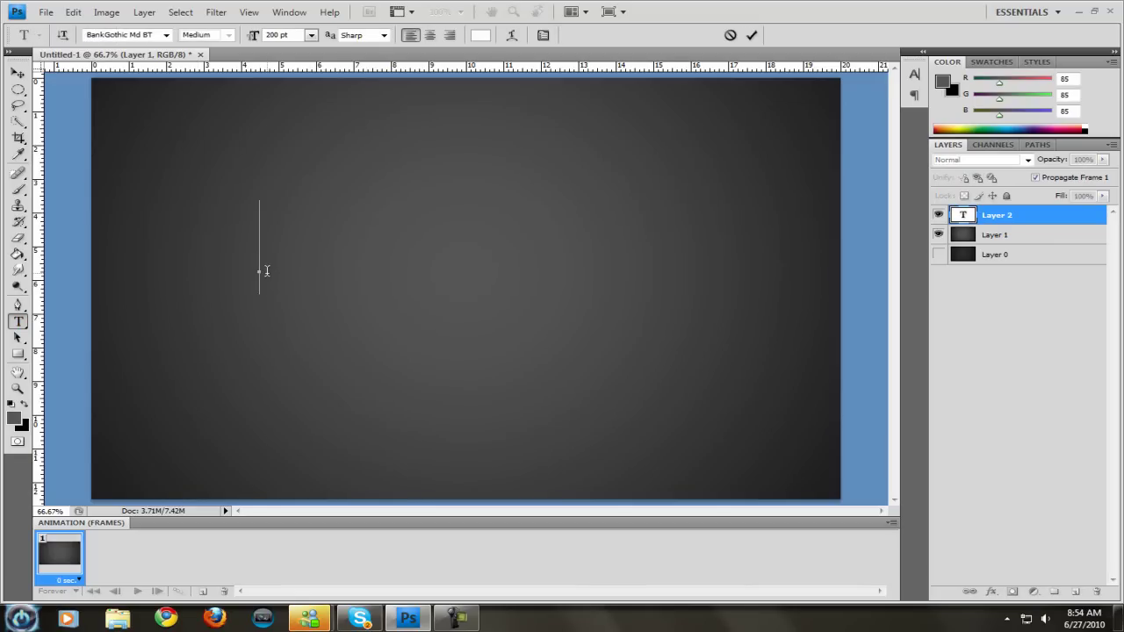
text(GAM3VIDZ)
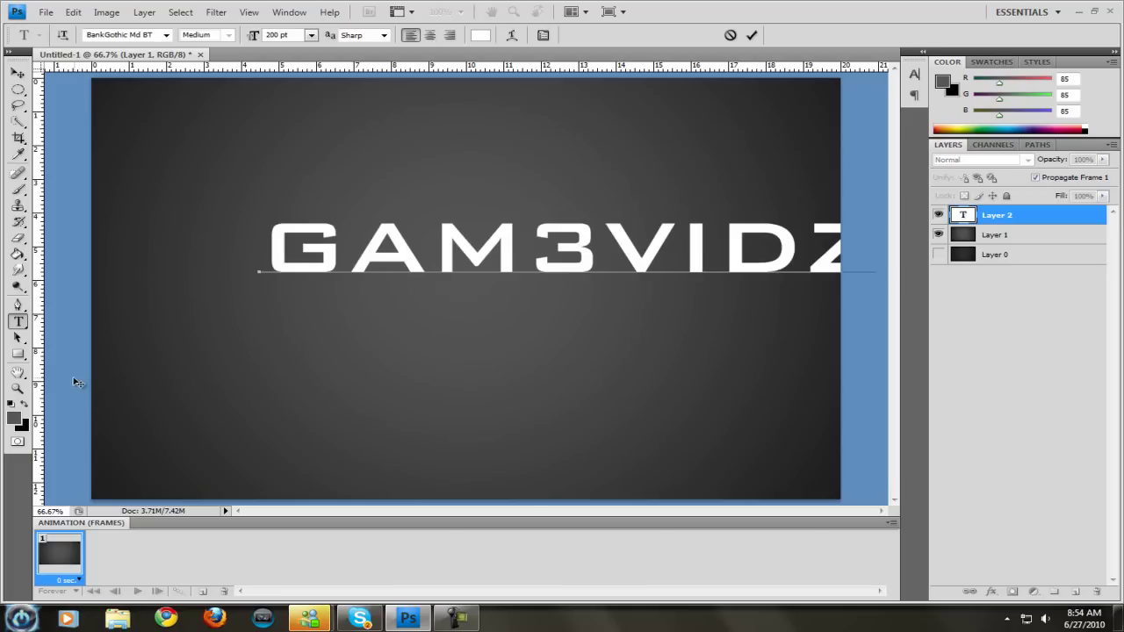
key(ctrl+a)
click(11, 403)
click(17, 72)
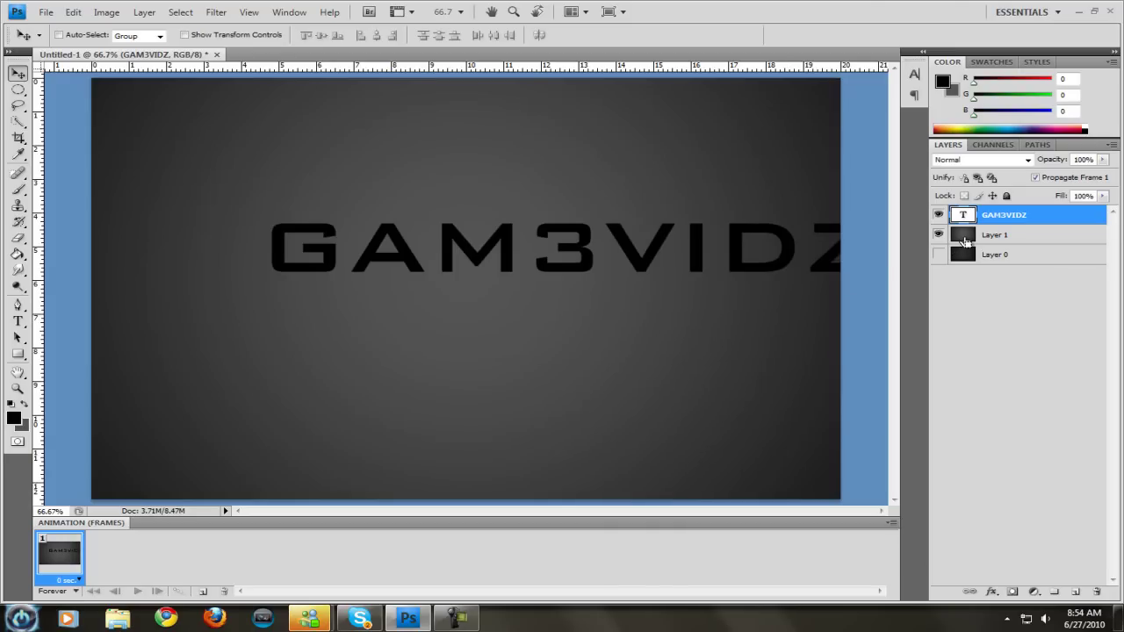
Step: Centre the GAM3VIDZ text vertically and horizontally on the canvas, then deselect
ctrl+click(965, 241)
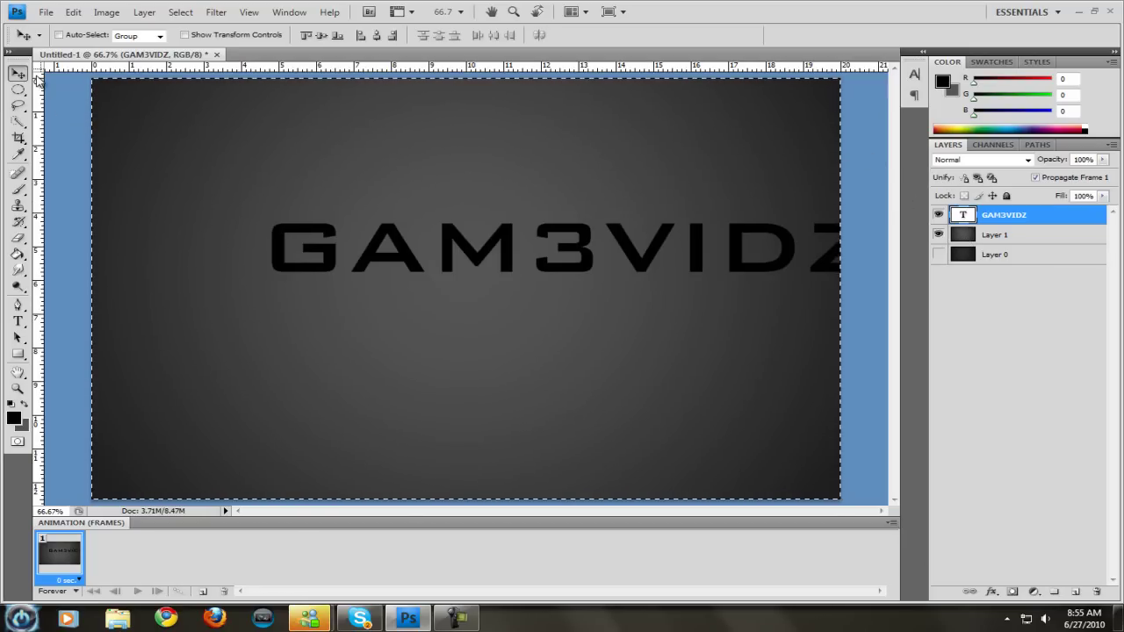
click(322, 35)
click(376, 36)
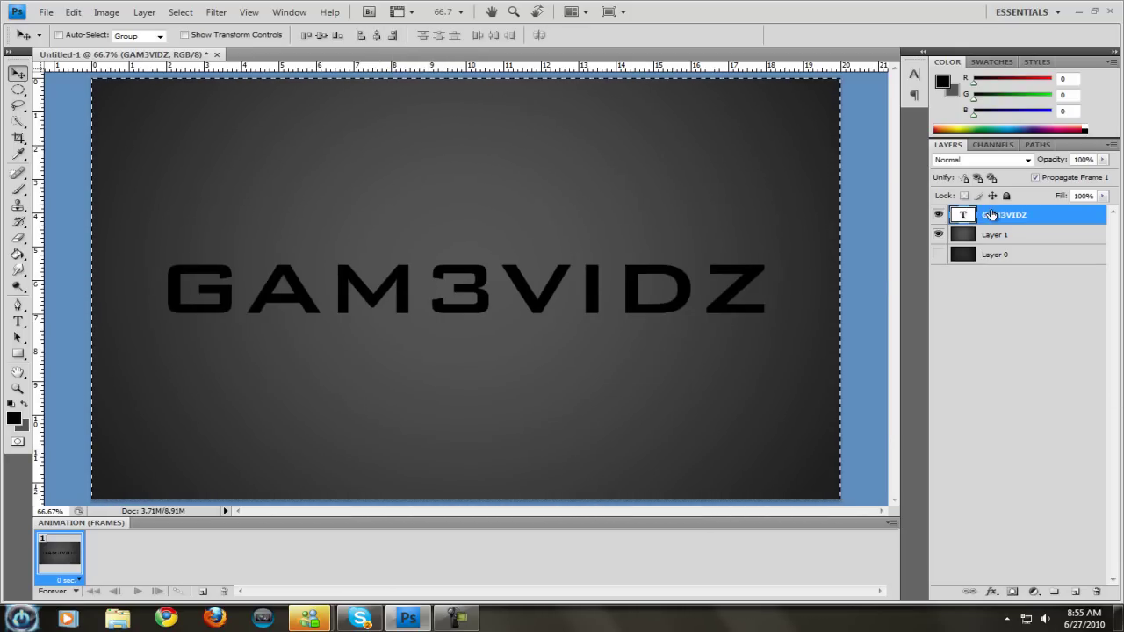
click(18, 89)
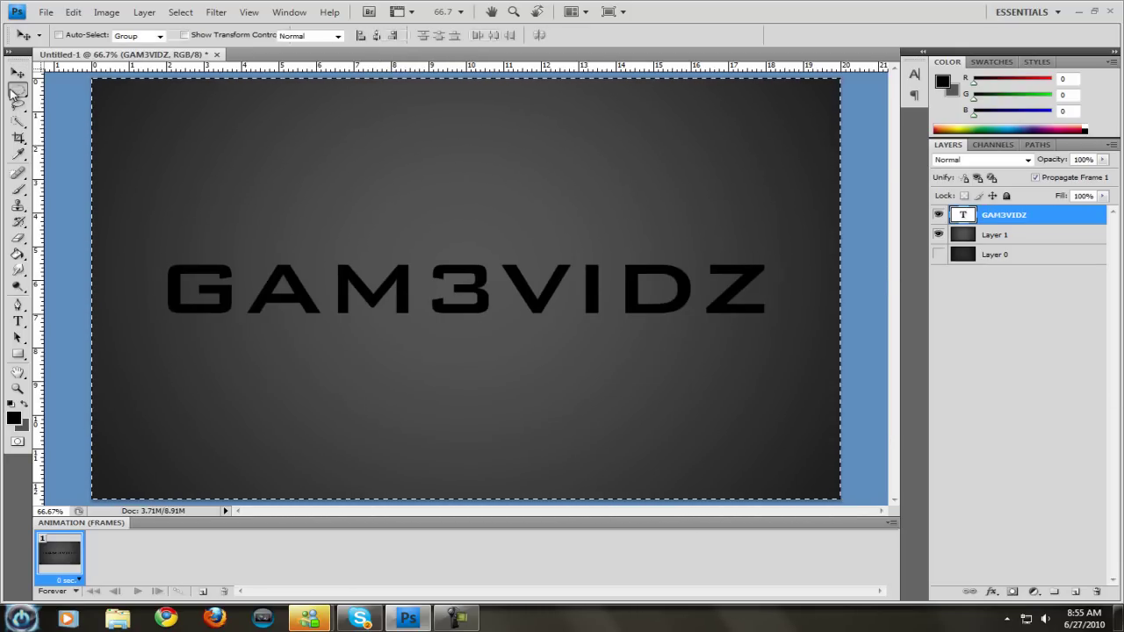
key(ctrl+d)
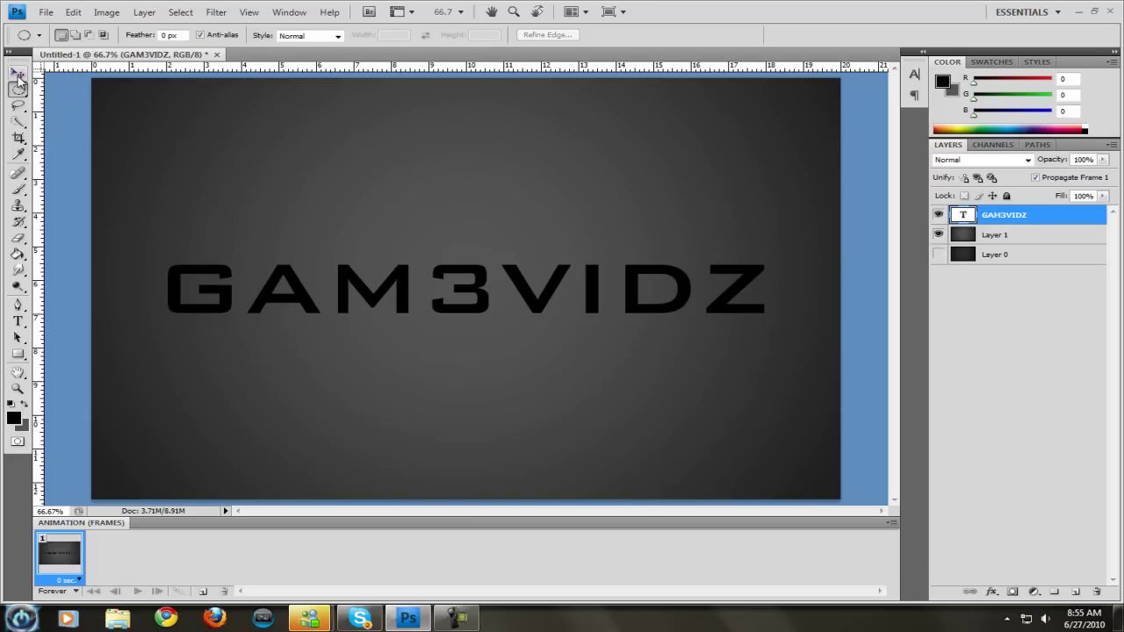
click(18, 72)
click(18, 89)
click(18, 73)
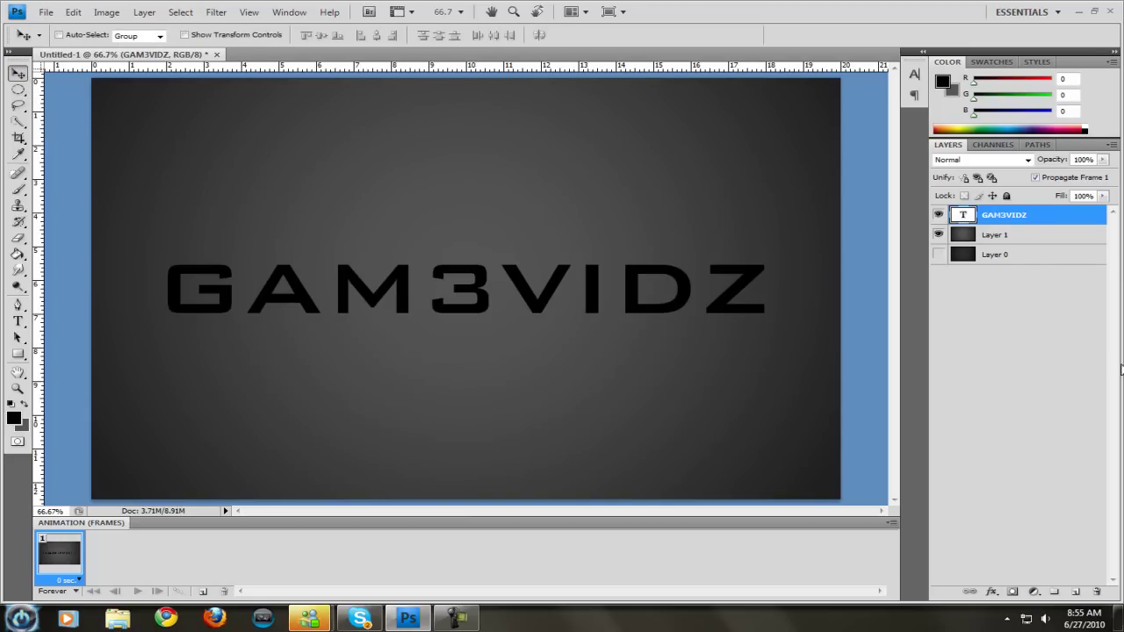
Step: Duplicate the GAM3VIDZ layer and draw a flat elliptical selection over the letter tops
right_click(1036, 219)
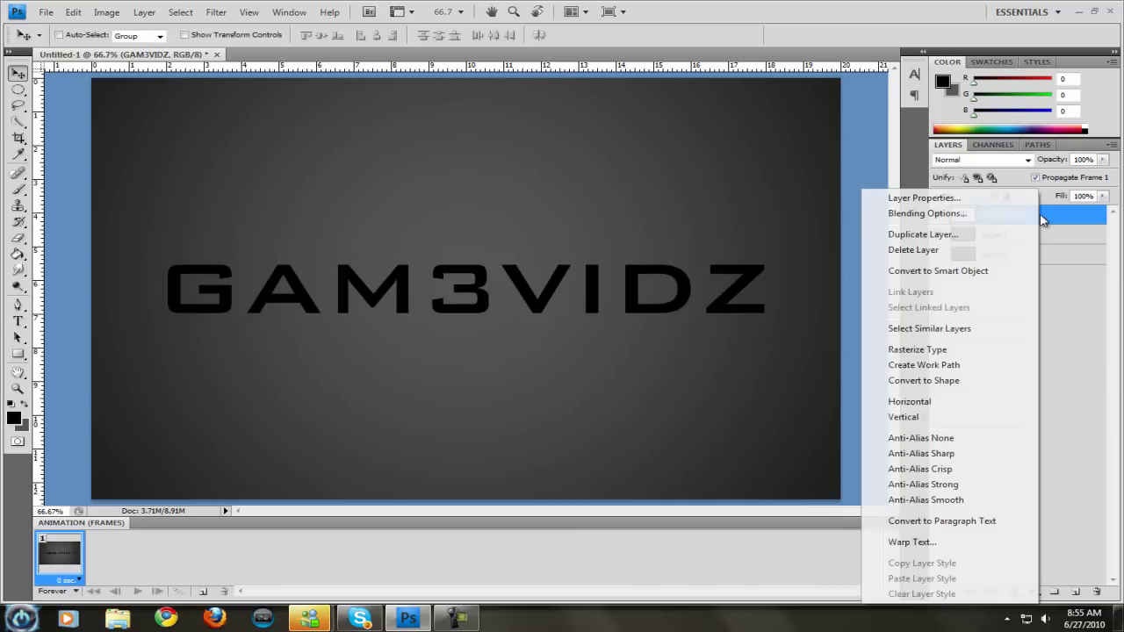
click(982, 241)
key(Return)
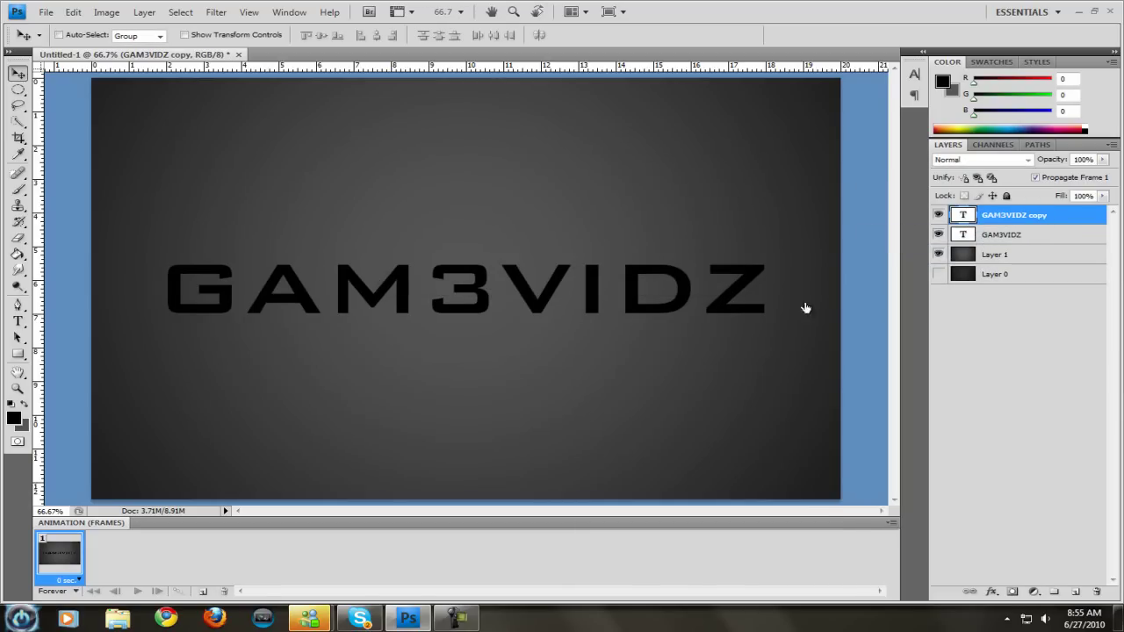
click(17, 88)
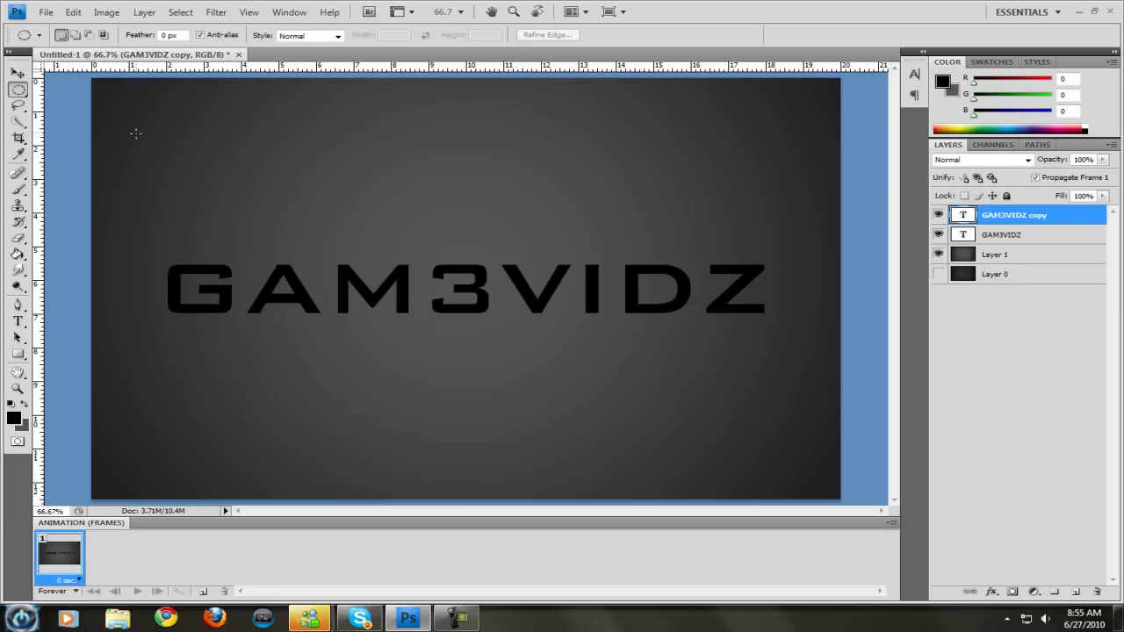
drag(18, 89, 42, 101)
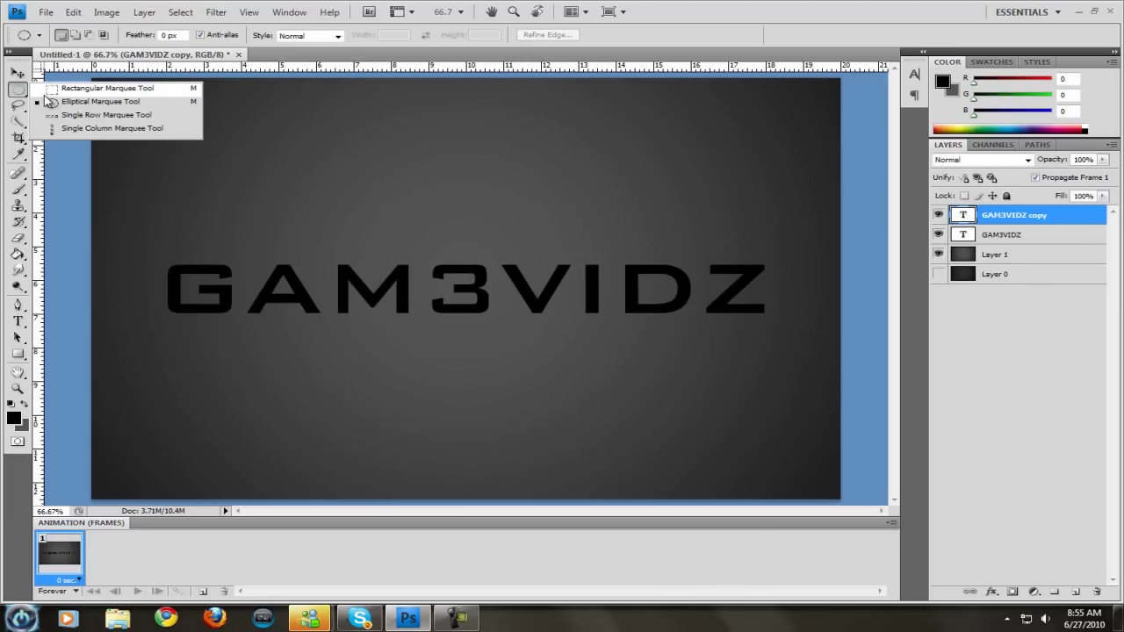
click(50, 101)
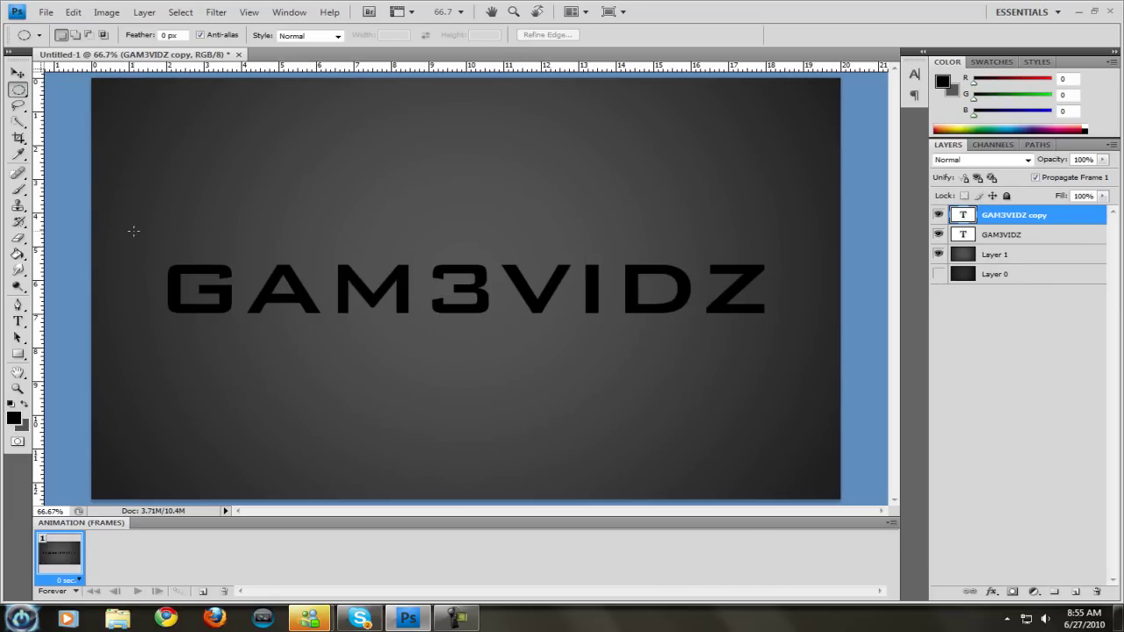
drag(799, 311, 804, 290)
drag(806, 293, 806, 290)
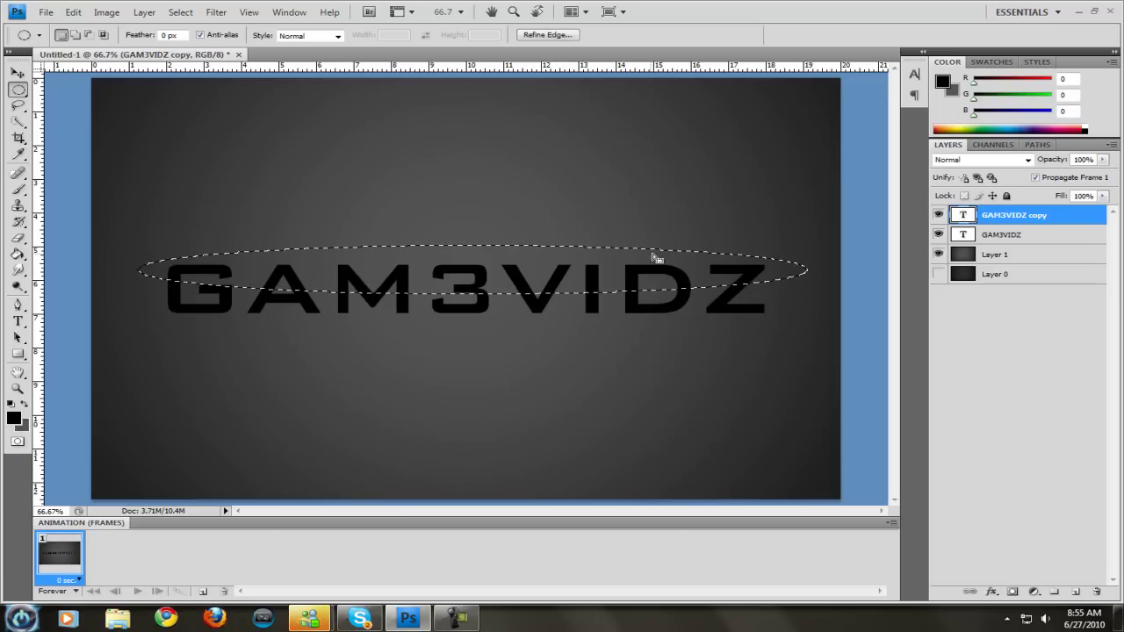
Step: Rasterize the copy and erase its letters' upper halves, hiding the original text layer
click(18, 238)
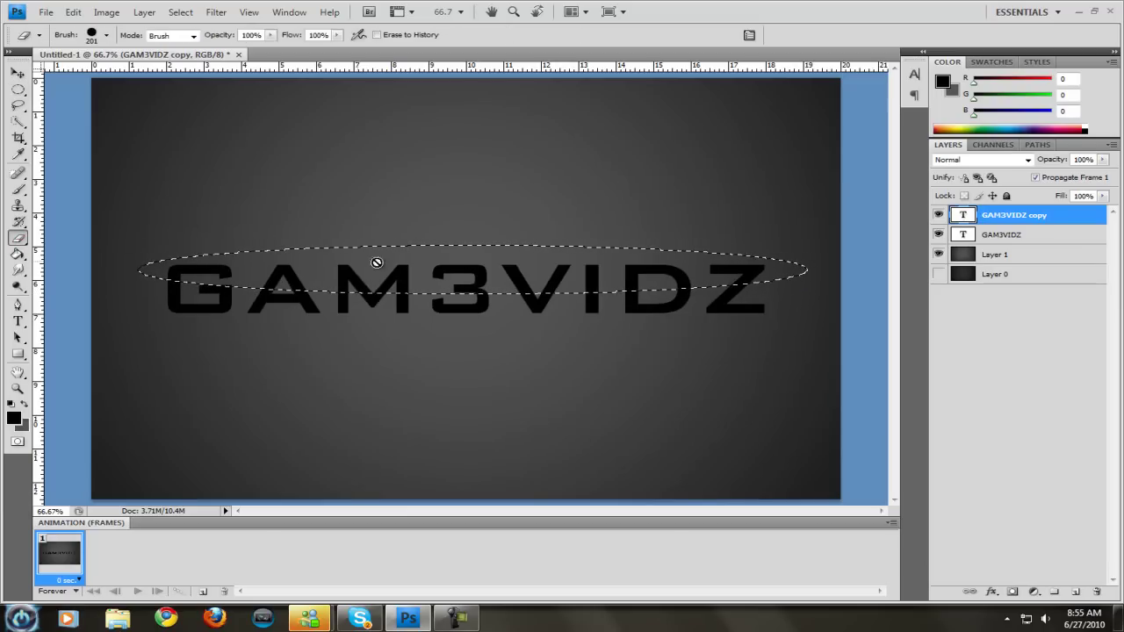
click(407, 273)
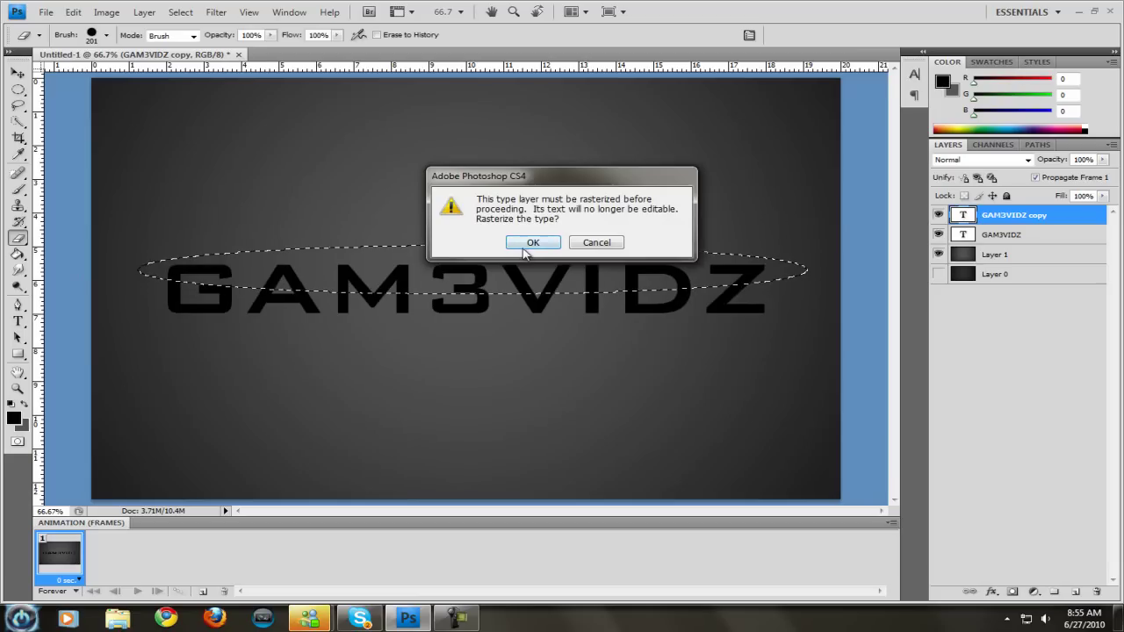
click(525, 250)
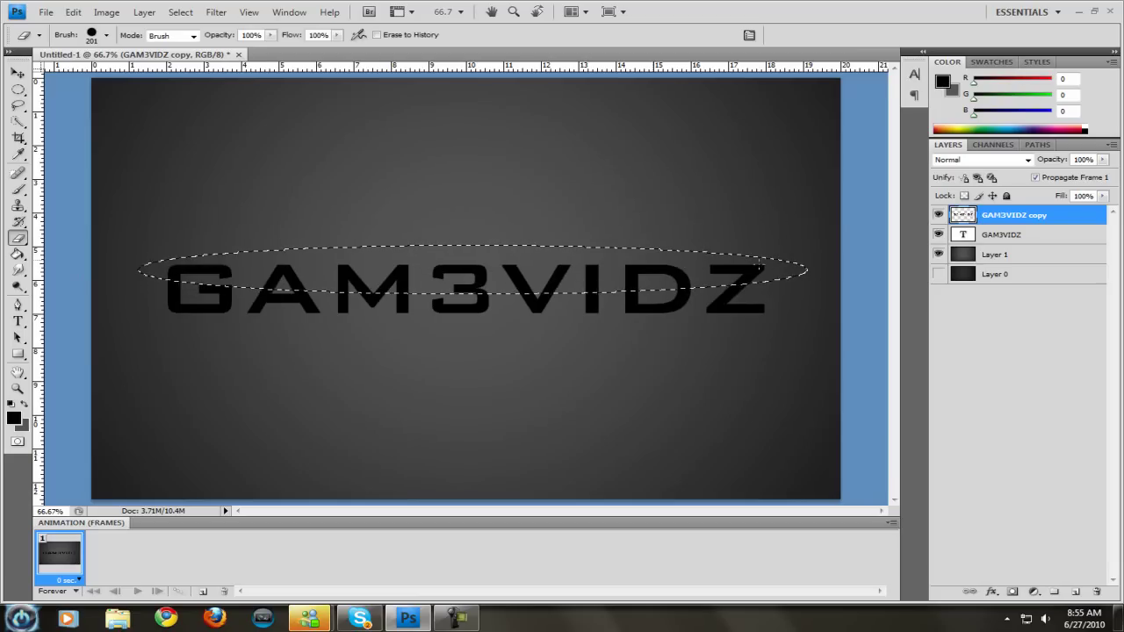
click(939, 235)
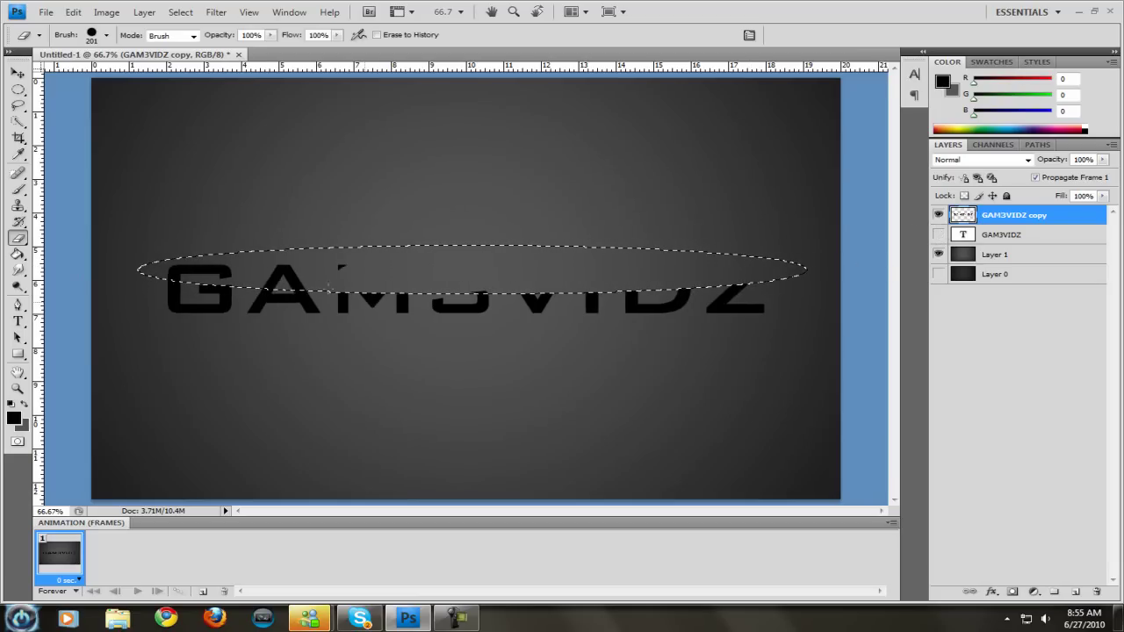
drag(773, 268, 149, 268)
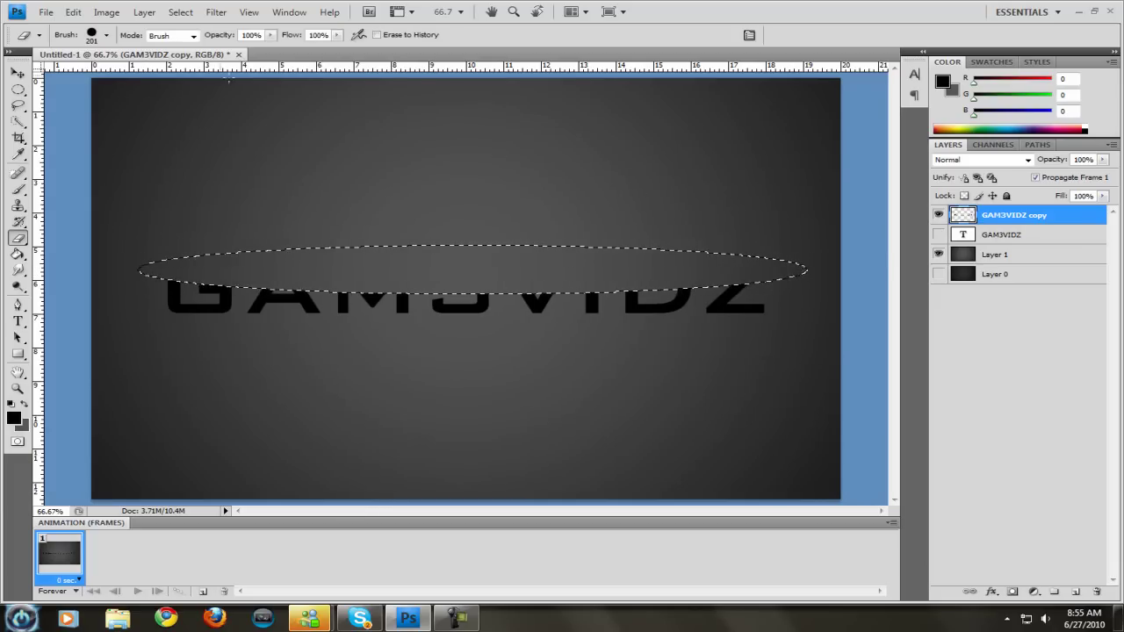
key(m)
key(ctrl+d)
key(v)
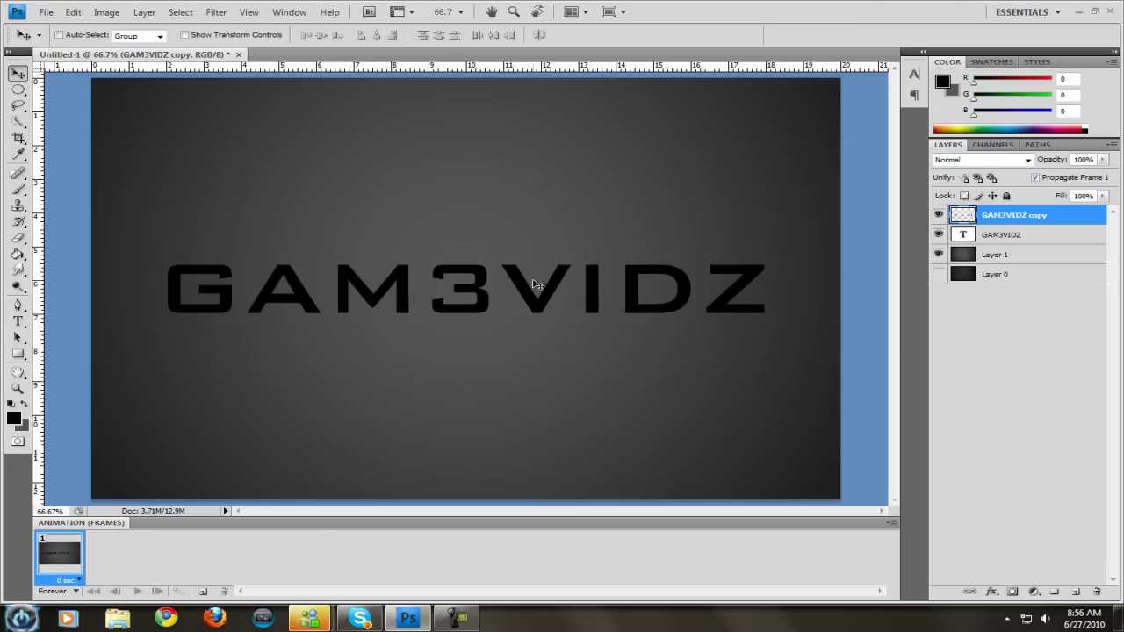
Step: Set the original GAM3VIDZ layer's Fill Opacity to 0% and add a Stroke outline
click(1023, 238)
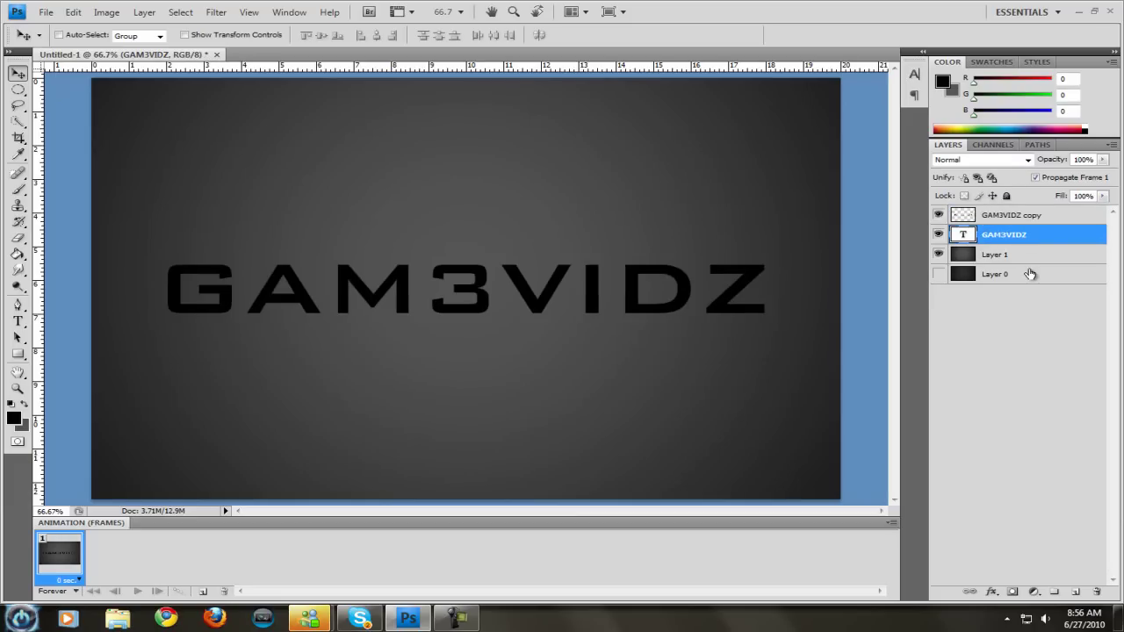
double_click(1043, 240)
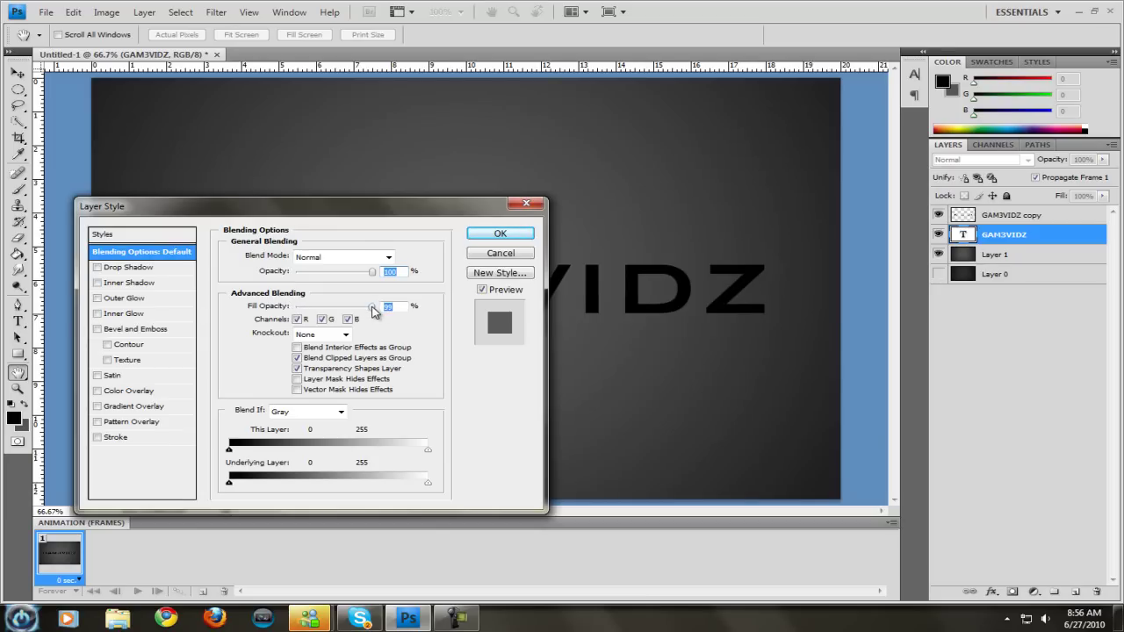
drag(373, 311, 268, 309)
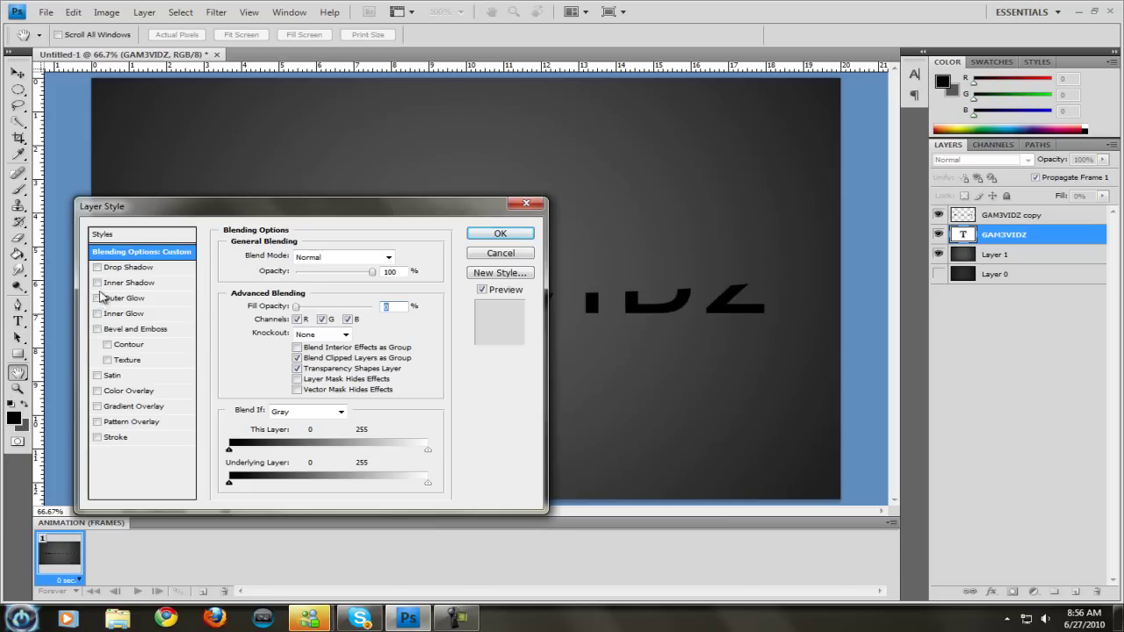
click(97, 268)
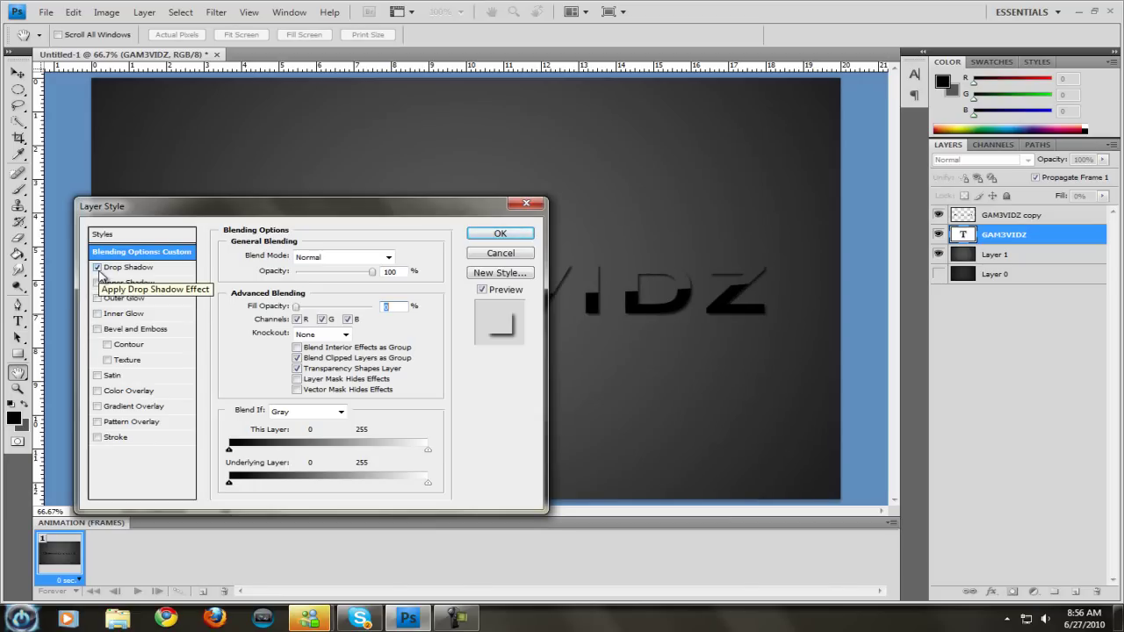
click(98, 267)
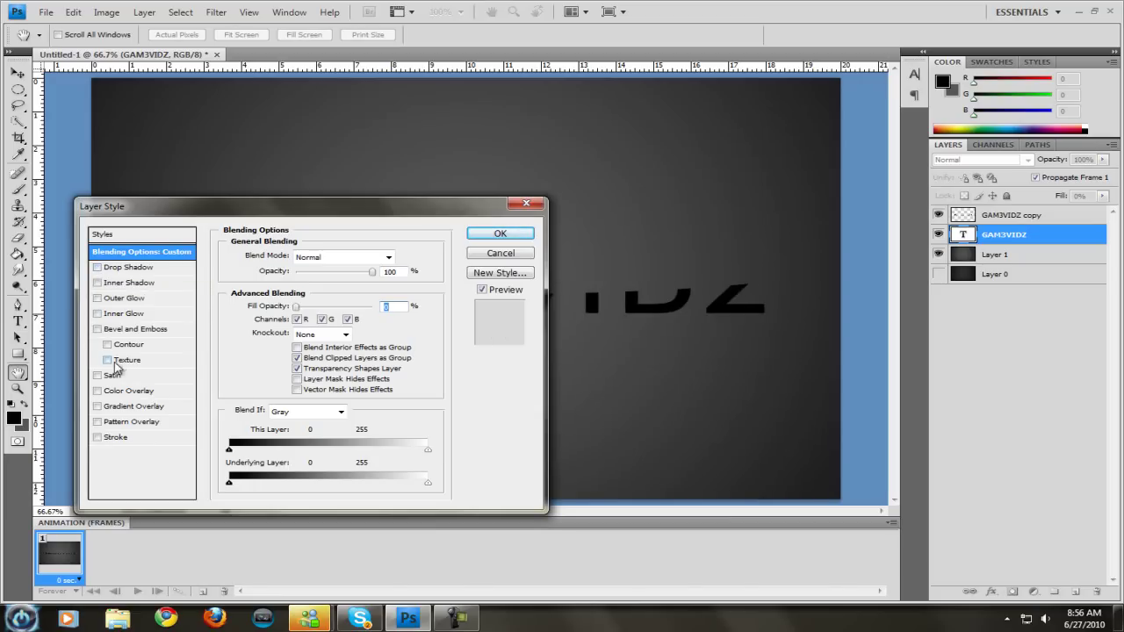
click(97, 438)
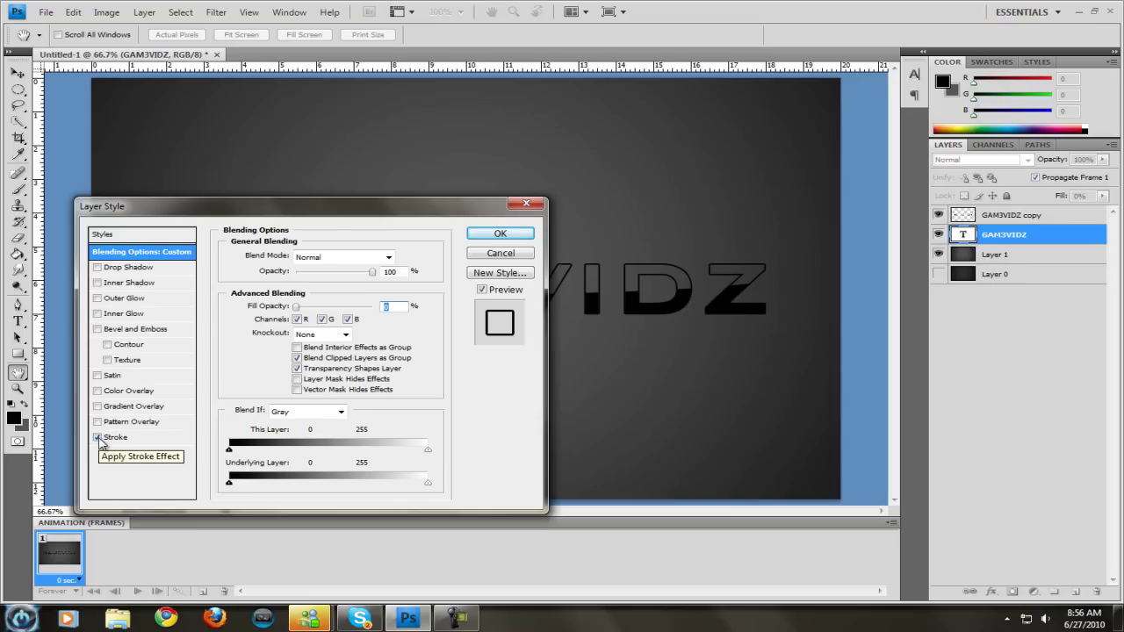
click(499, 233)
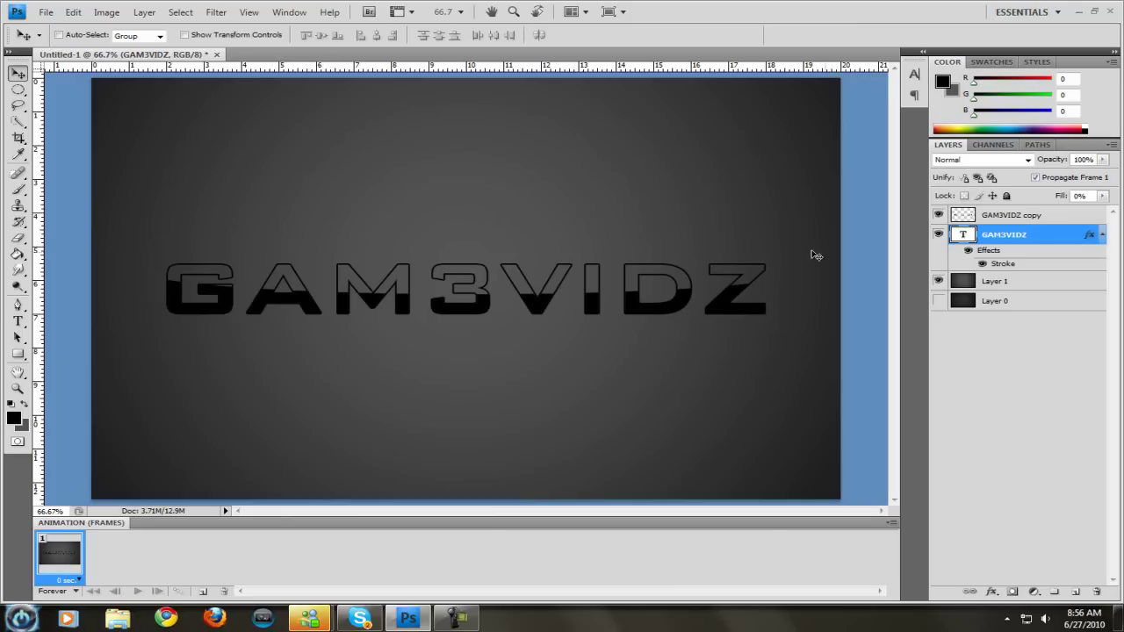
Step: Try a drop shadow on GAM3VIDZ, keep its stroke, and add a red Color Overlay
double_click(1045, 251)
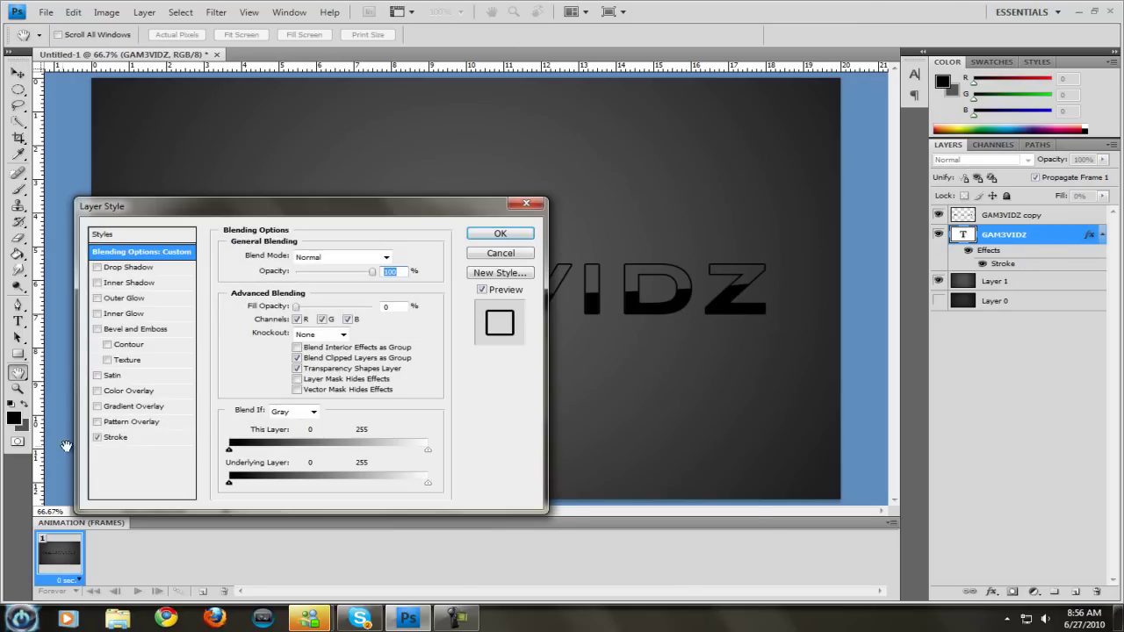
click(116, 437)
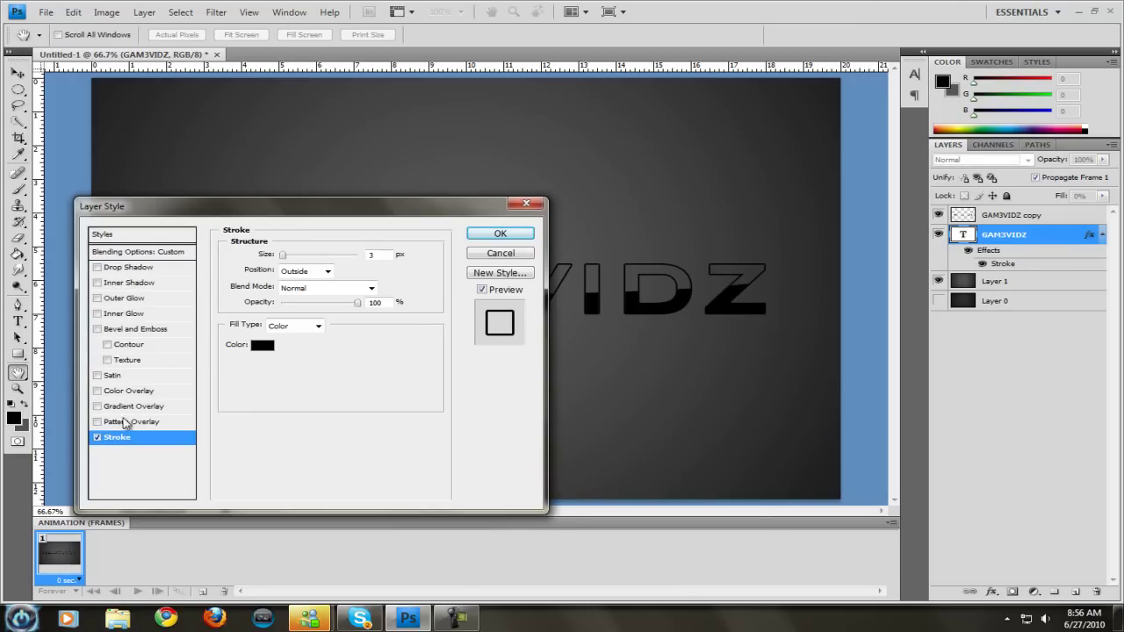
click(97, 268)
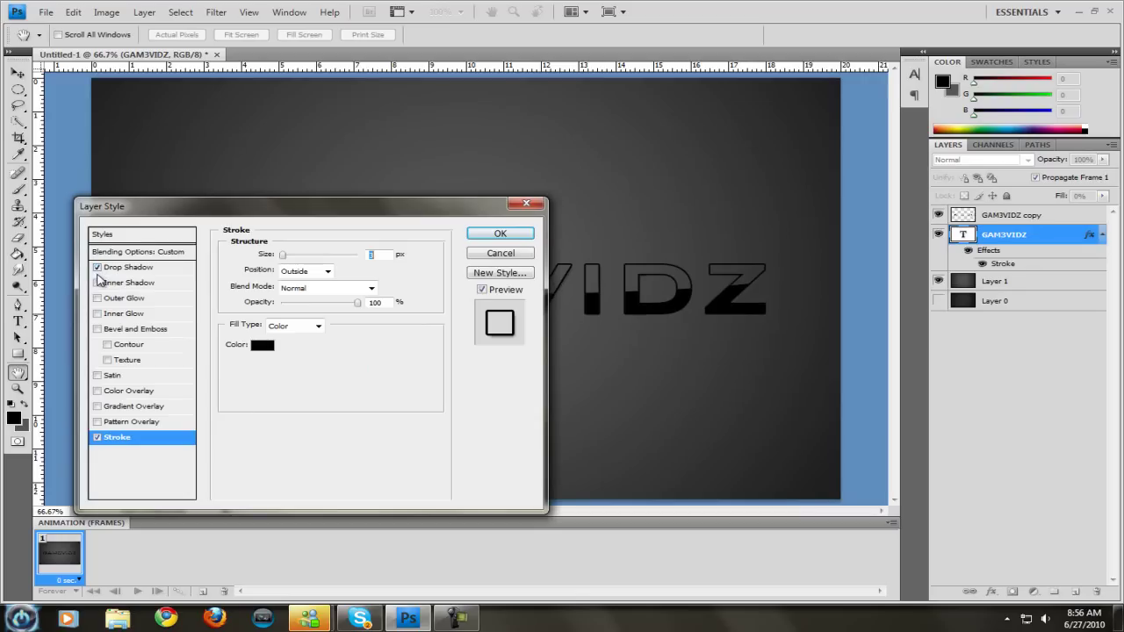
click(97, 438)
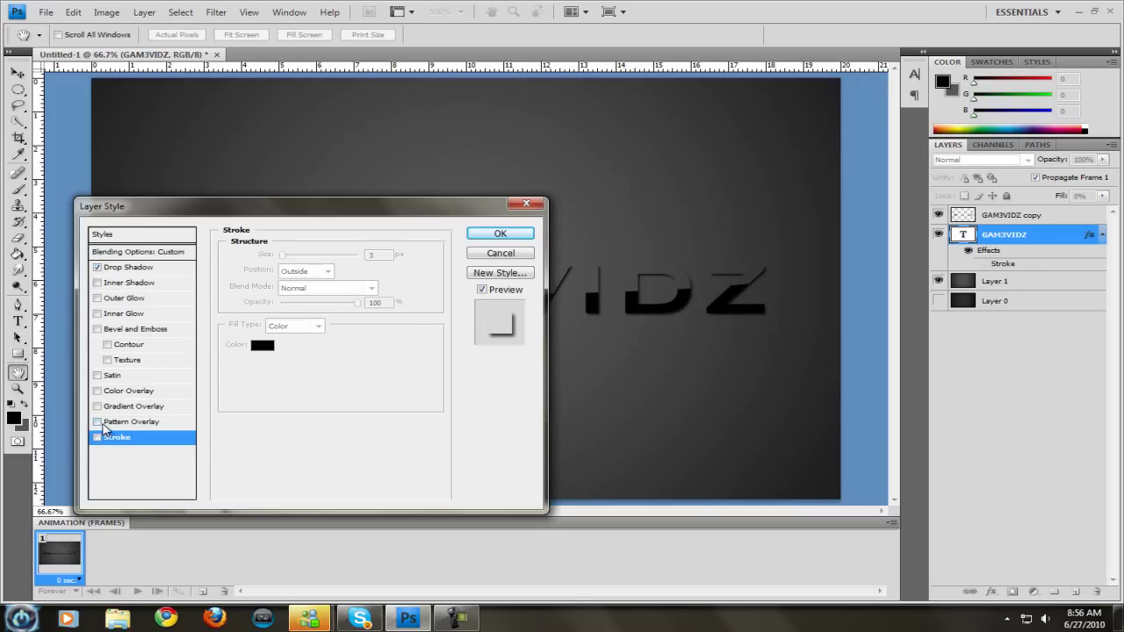
click(97, 437)
click(97, 269)
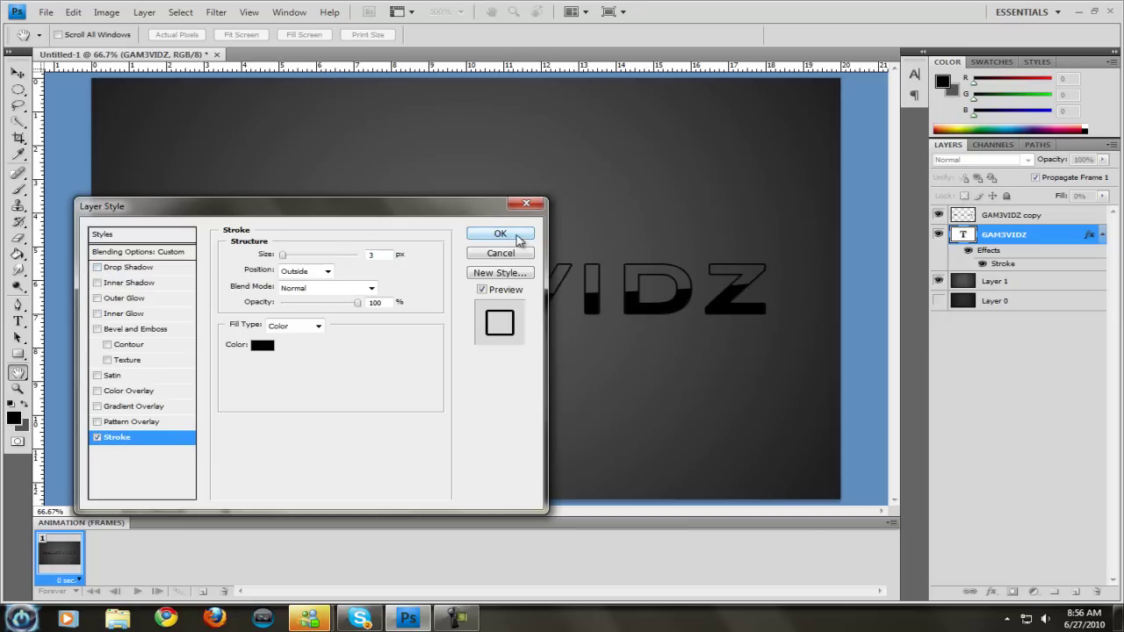
click(120, 392)
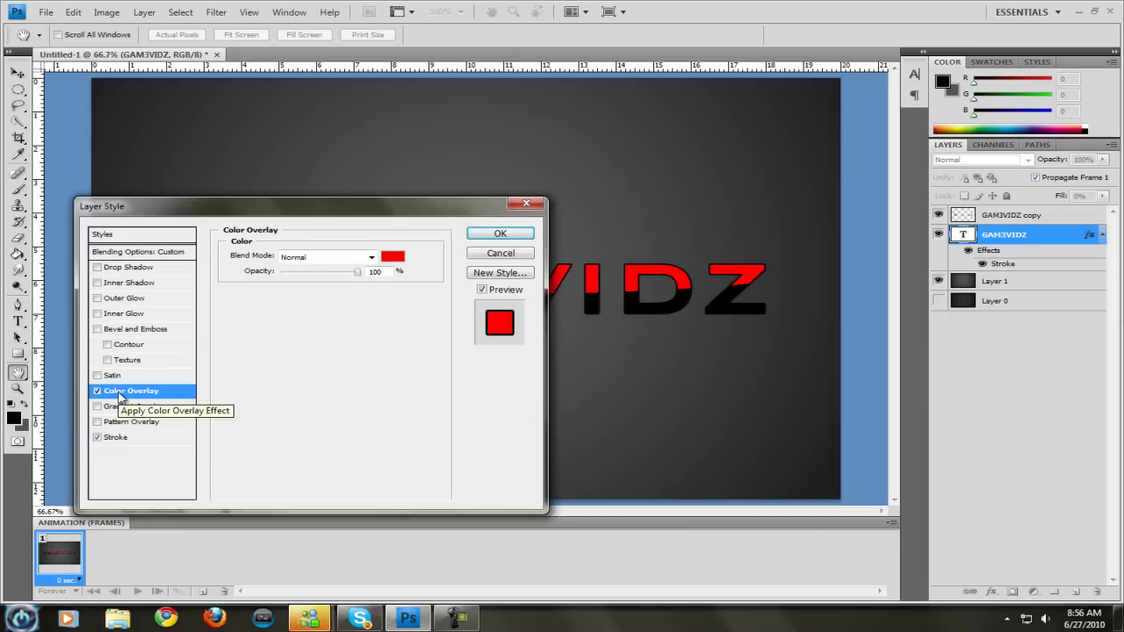
click(500, 234)
Step: Try a blue Color Overlay on the GAM3VIDZ copy layer, then switch it off
click(1061, 216)
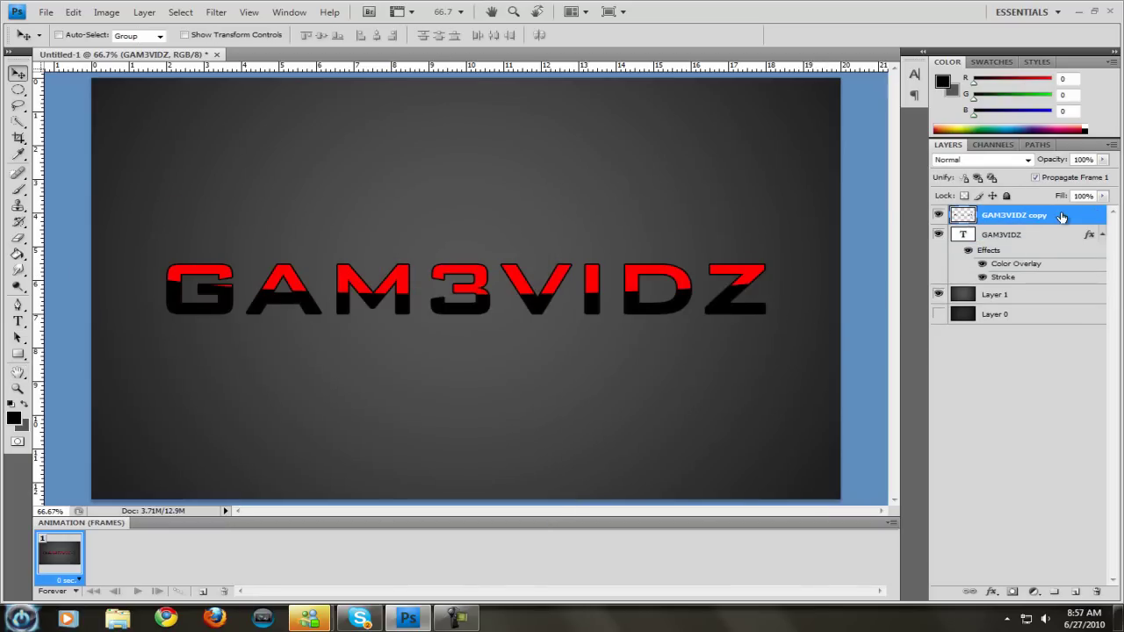
double_click(1061, 217)
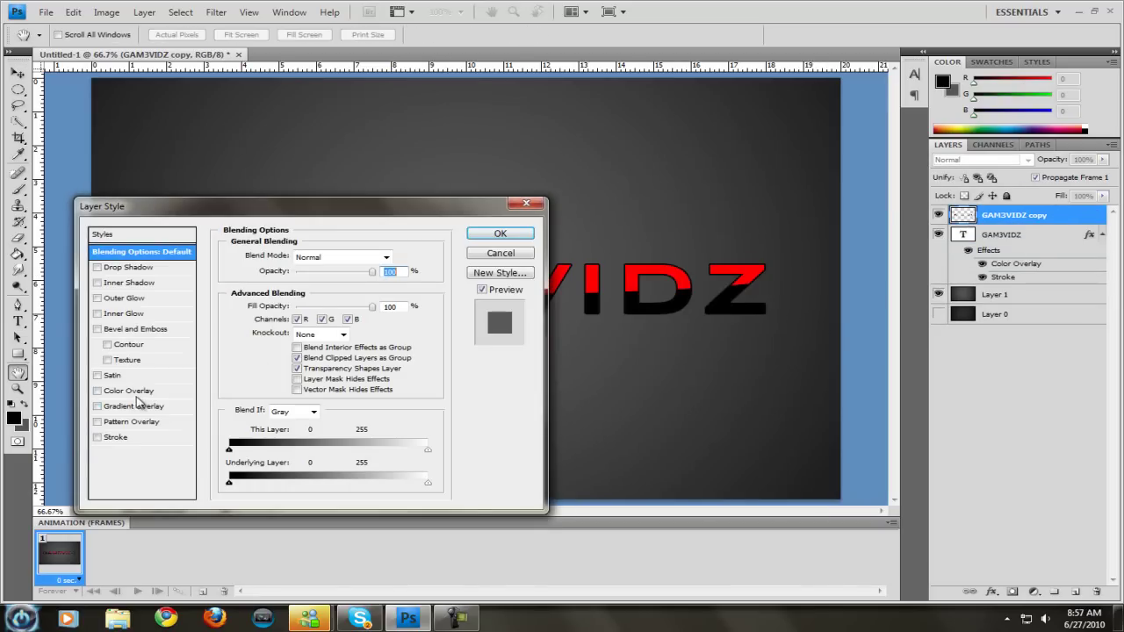
click(131, 391)
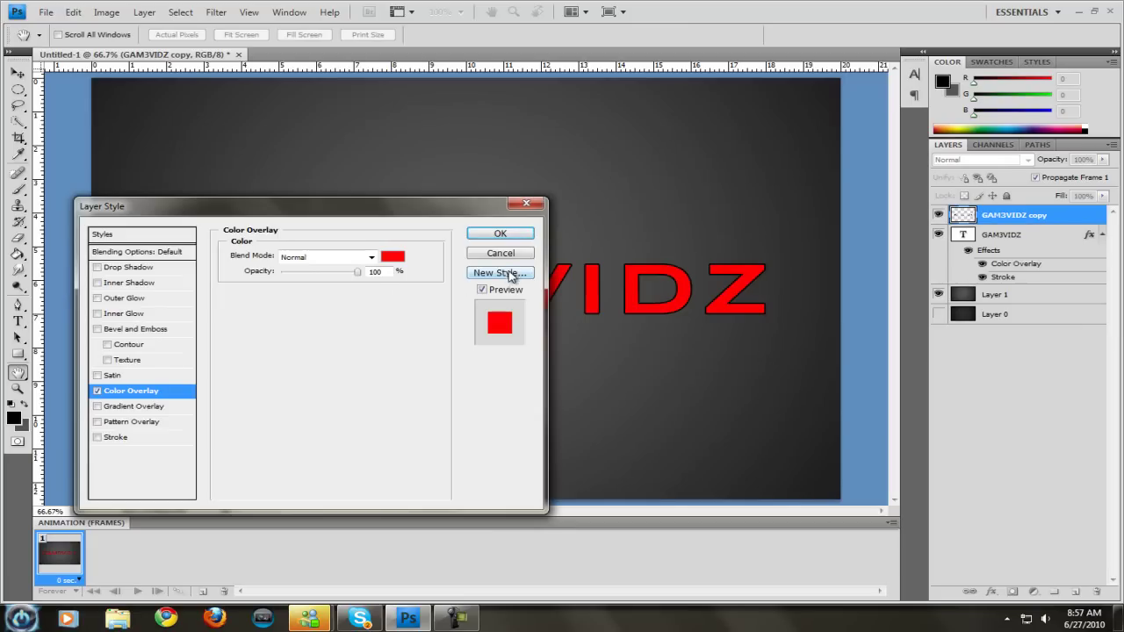
click(394, 257)
click(383, 363)
click(418, 351)
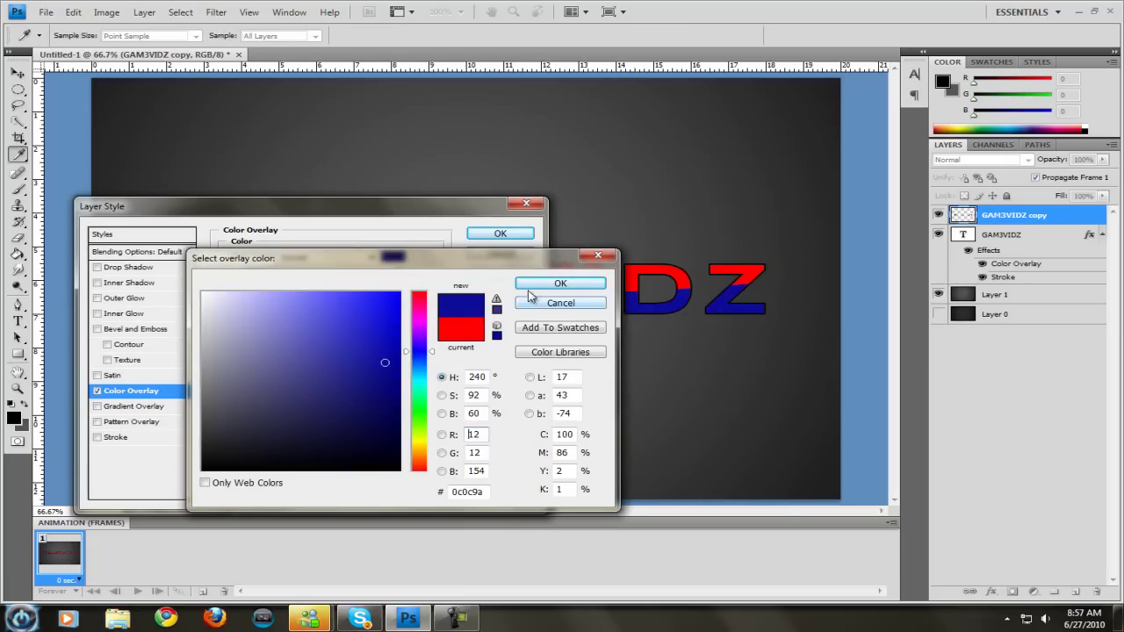
click(537, 290)
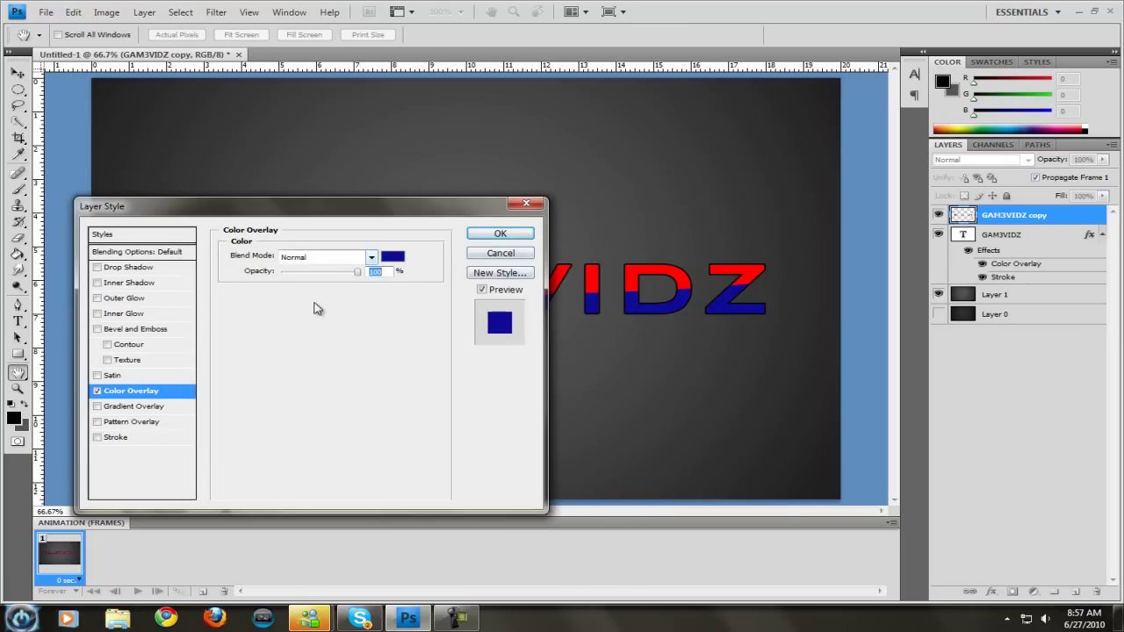
click(98, 390)
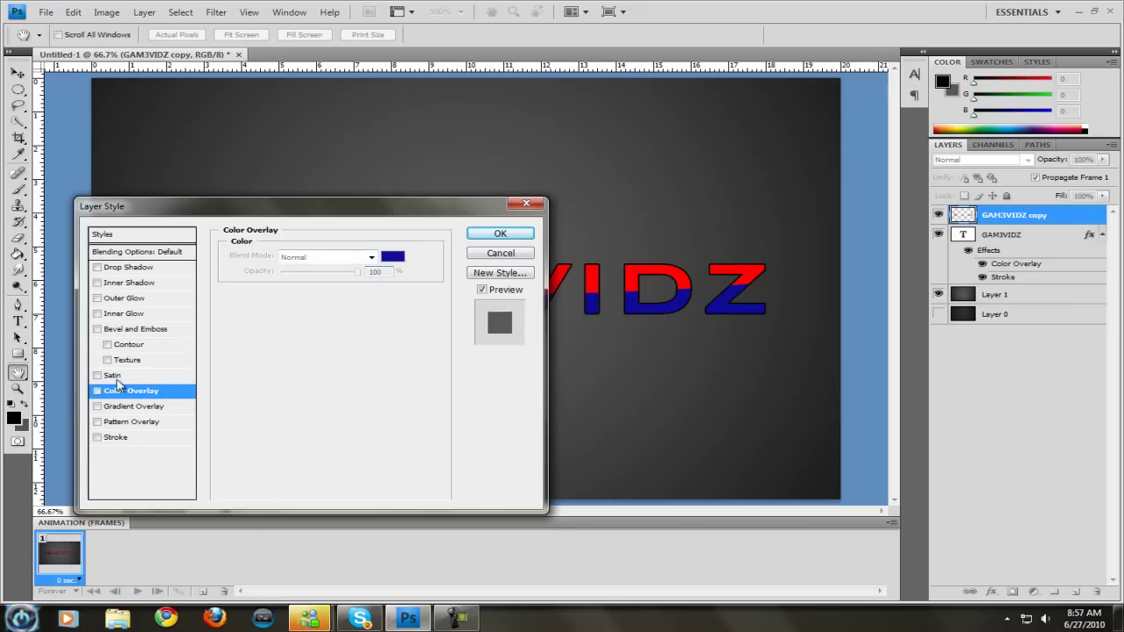
click(499, 234)
Step: Turn off the red Color Overlay on GAM3VIDZ, leaving only the stroke
double_click(1052, 236)
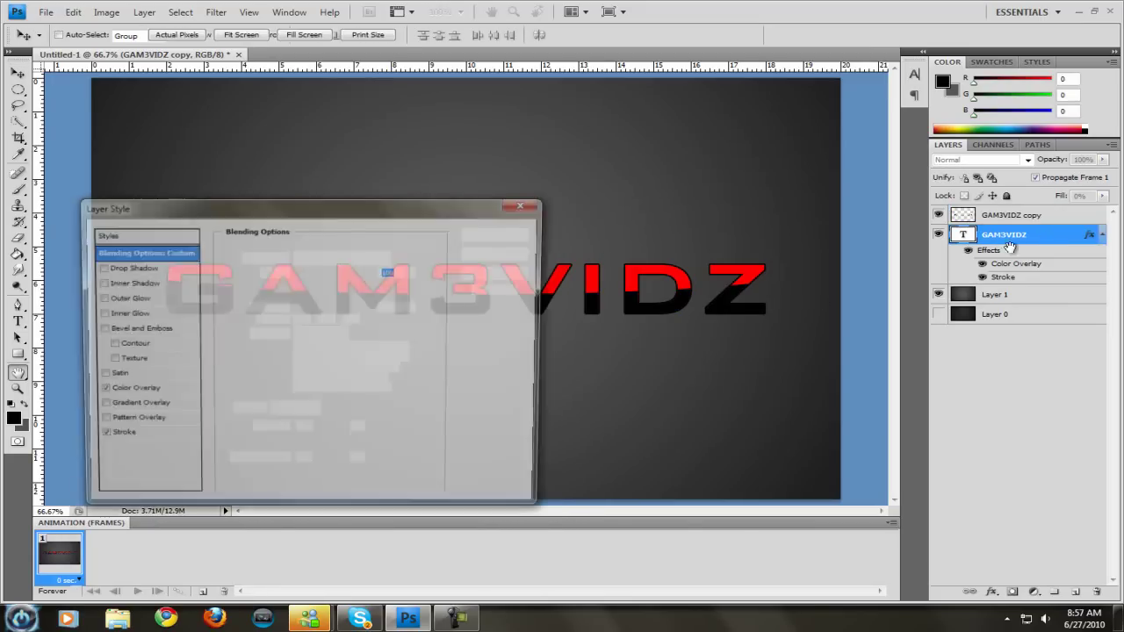
click(98, 391)
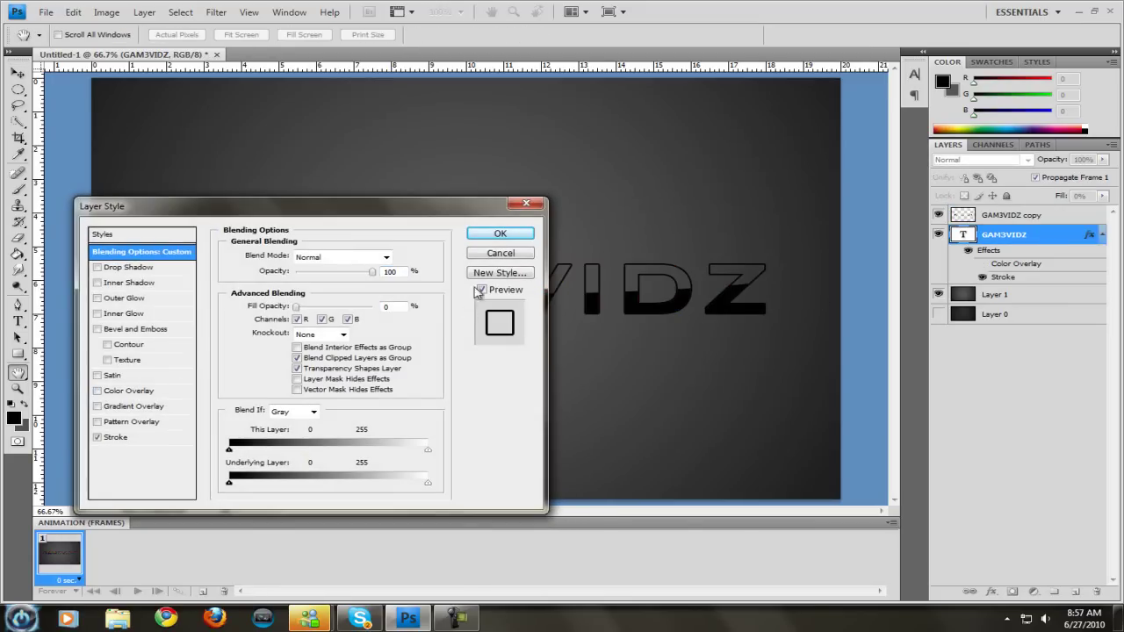
click(500, 233)
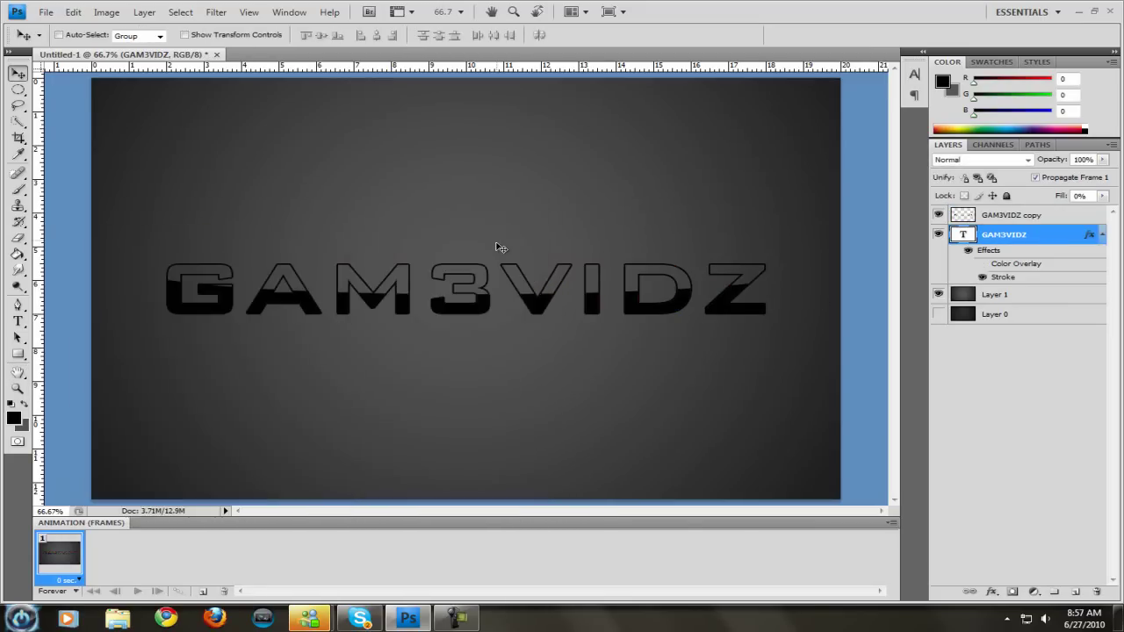
Step: Duplicate both GAM3VIDZ layers, hide the originals, and merge the copies into GAM3VIDZ copy 3
ctrl+click(1016, 220)
right_click(1016, 219)
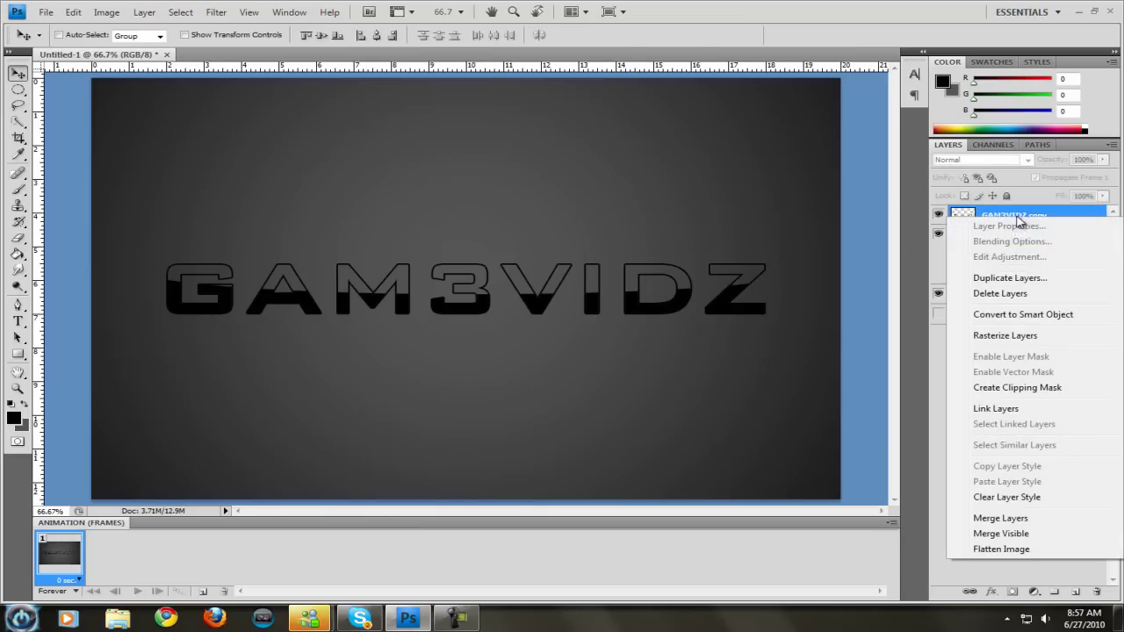
click(1012, 274)
key(Return)
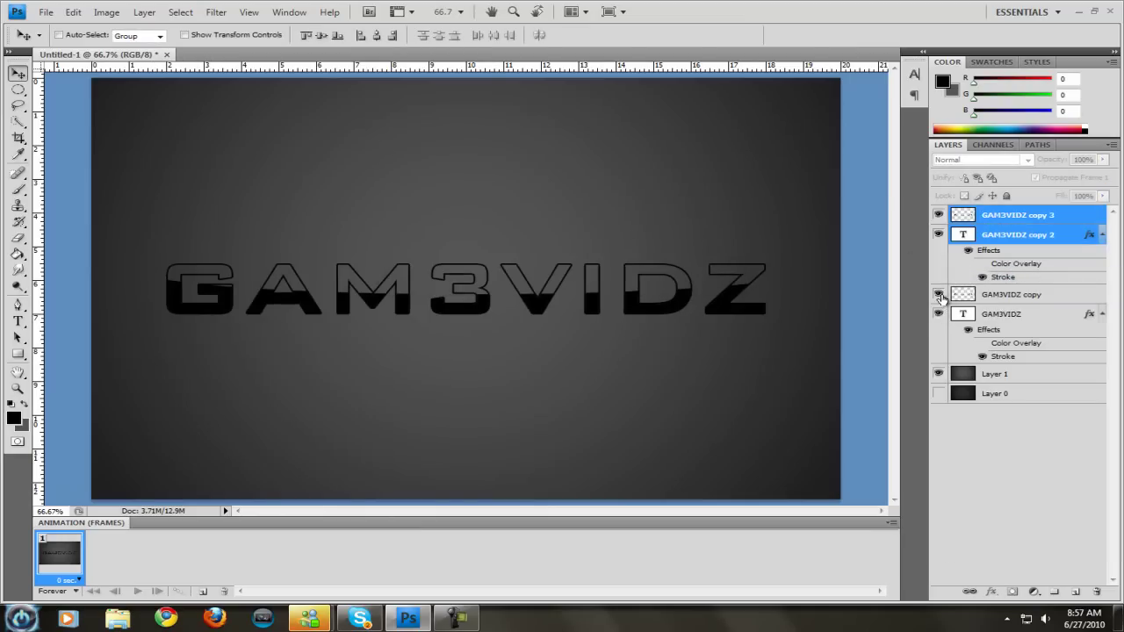
click(939, 295)
click(939, 314)
key(ctrl+e)
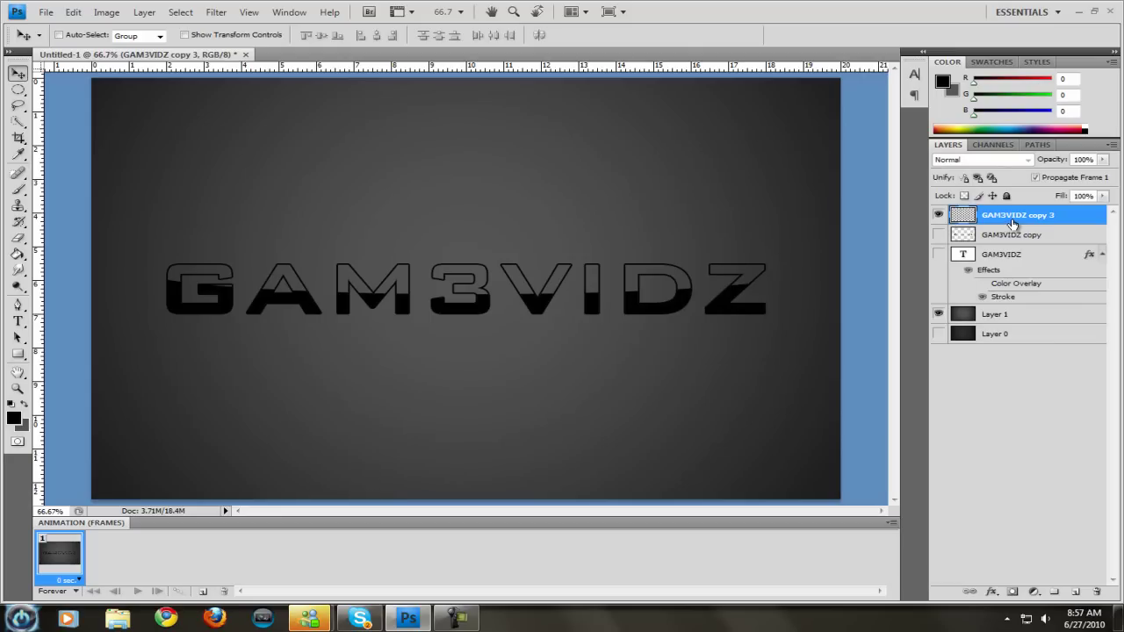
Step: Hide GAM3VIDZ copy 3 and trial a red Color Overlay on it, then cancel
click(939, 215)
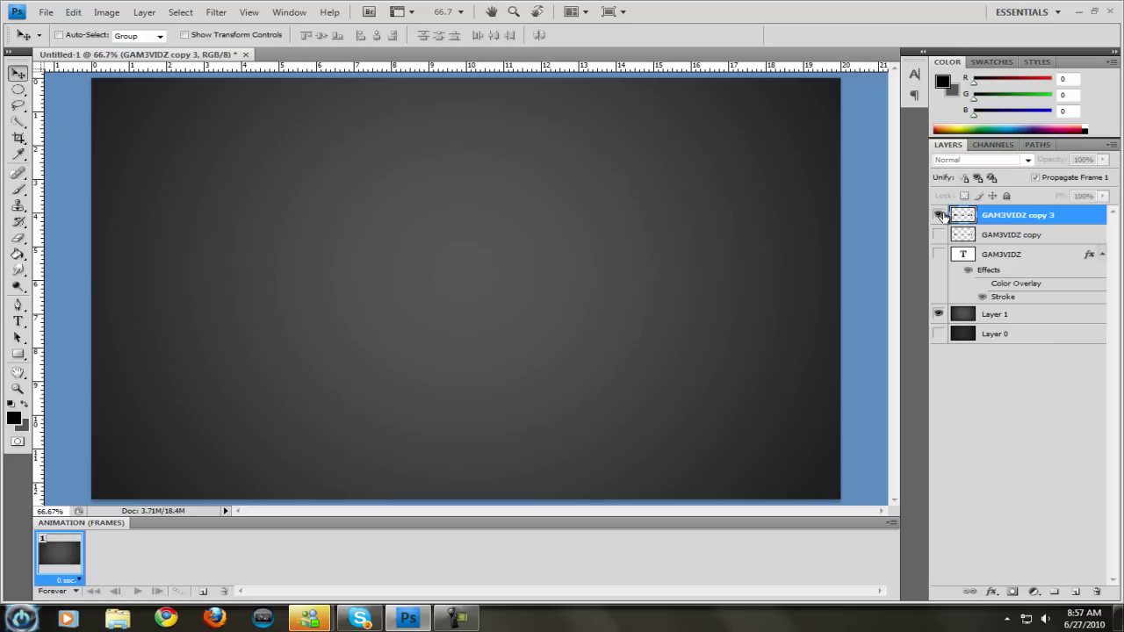
right_click(1032, 220)
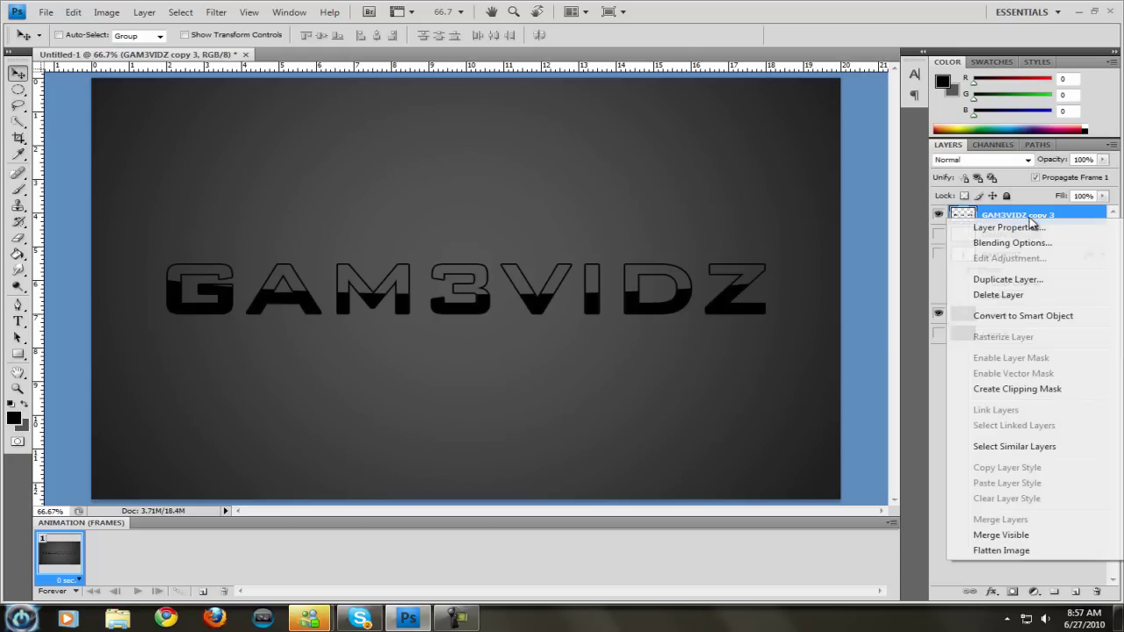
click(1076, 214)
double_click(1071, 218)
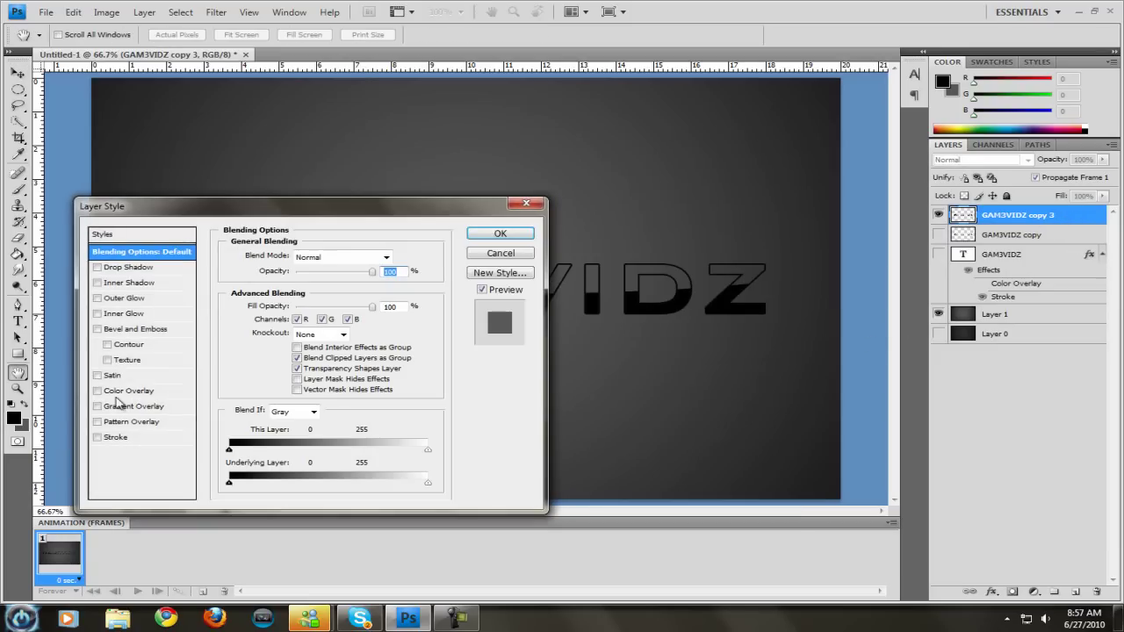
click(112, 390)
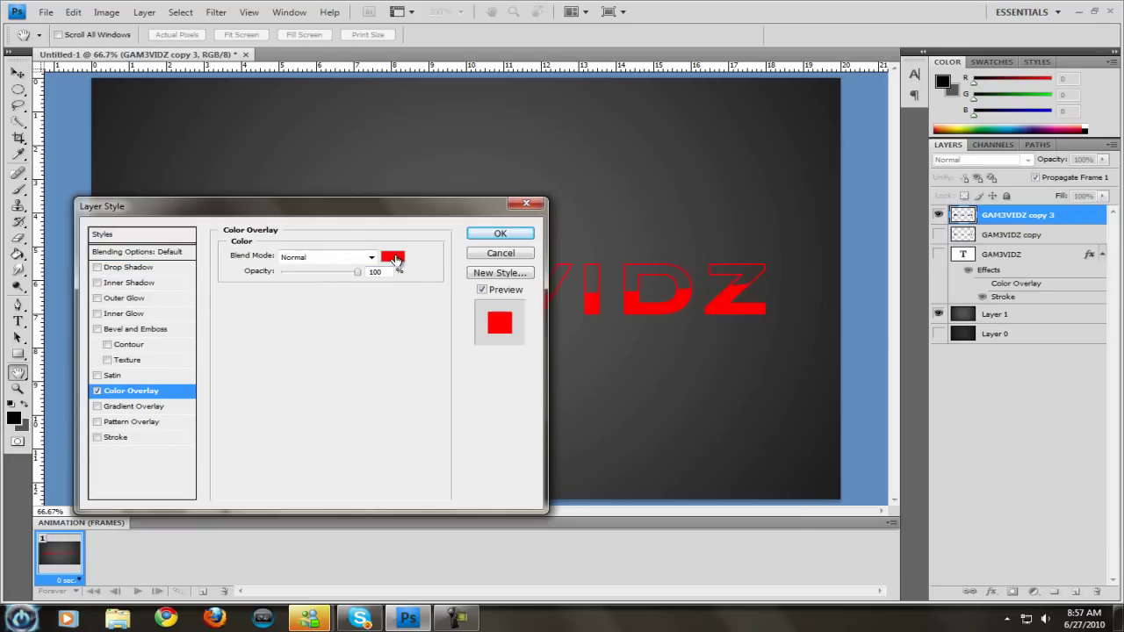
click(500, 254)
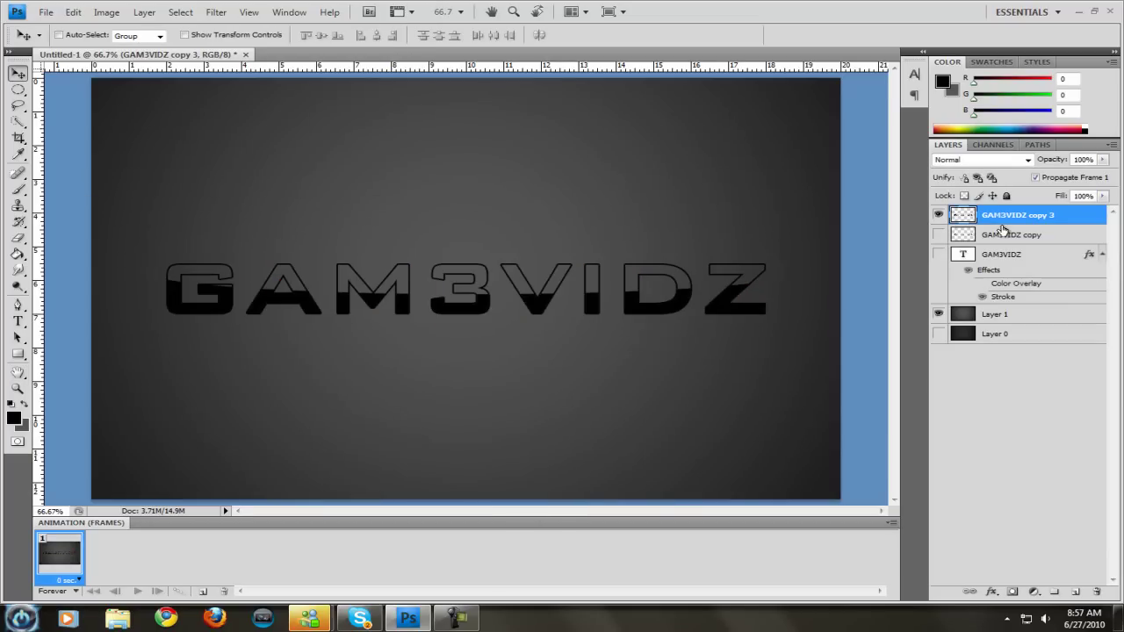
Step: Duplicate GAM3VIDZ copy 3 as copy 4 and flip it vertically beneath the text, zoomed to 66.7%
right_click(1034, 219)
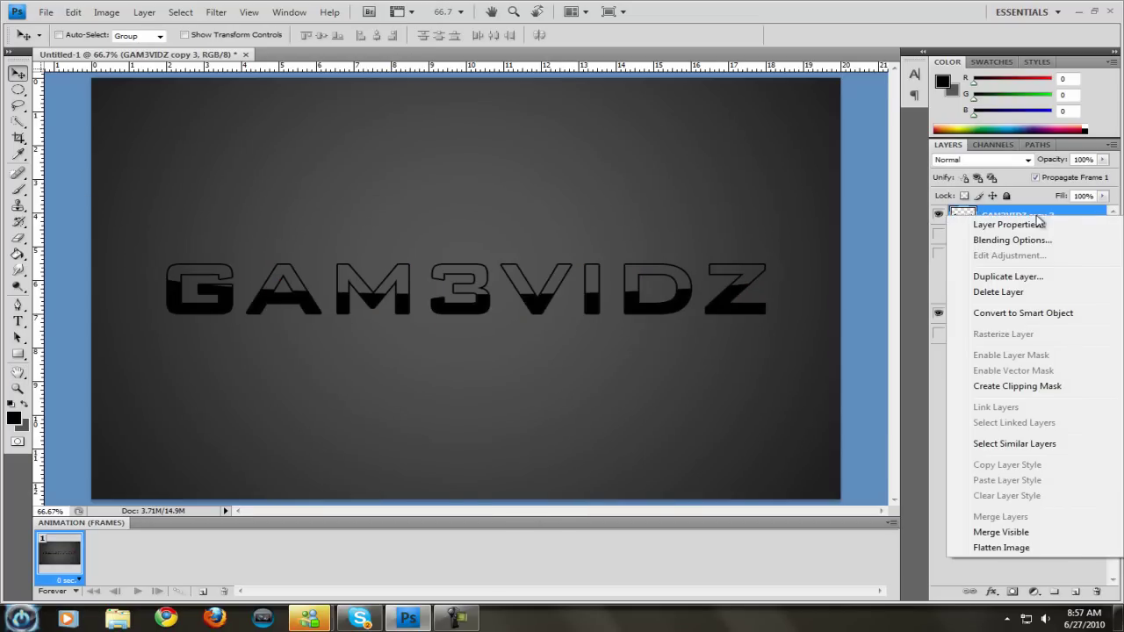
click(1047, 277)
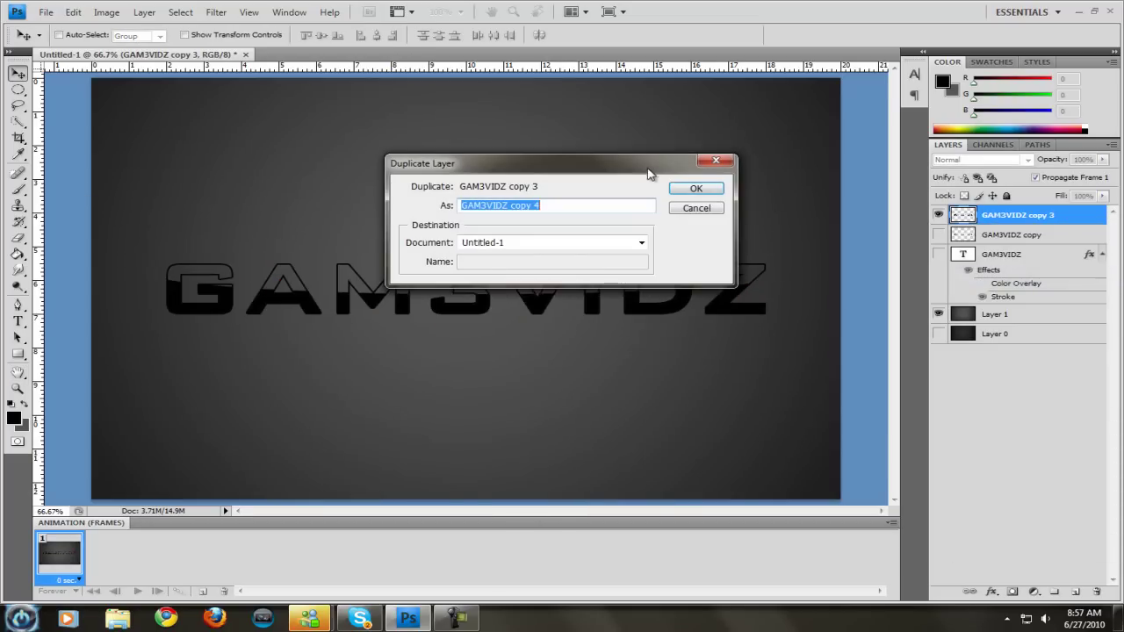
click(671, 187)
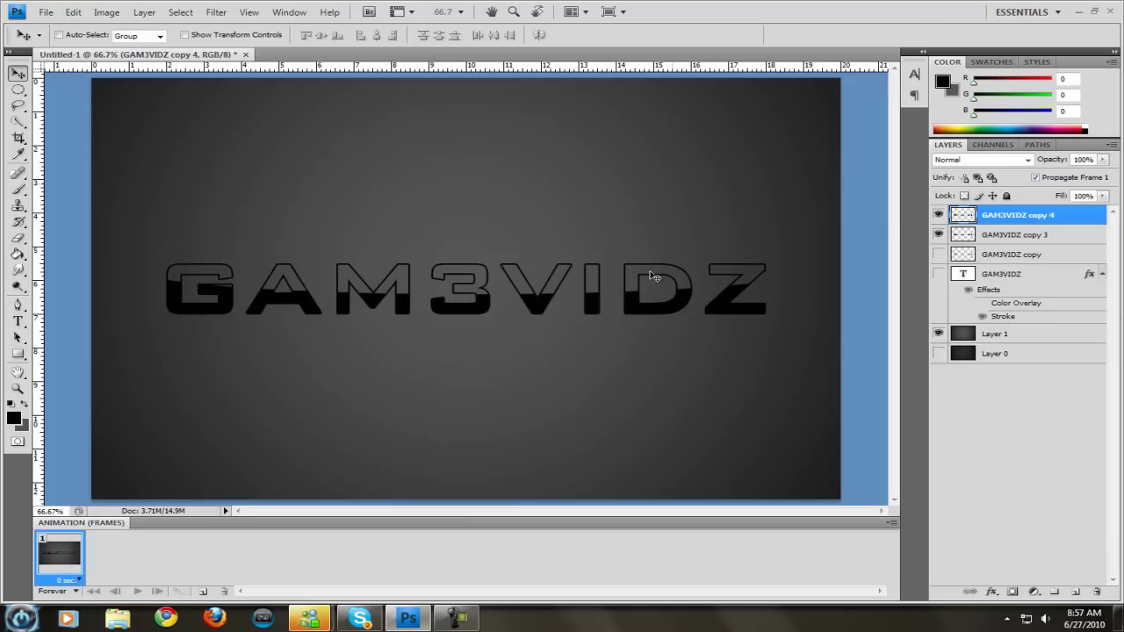
key(ctrl+t)
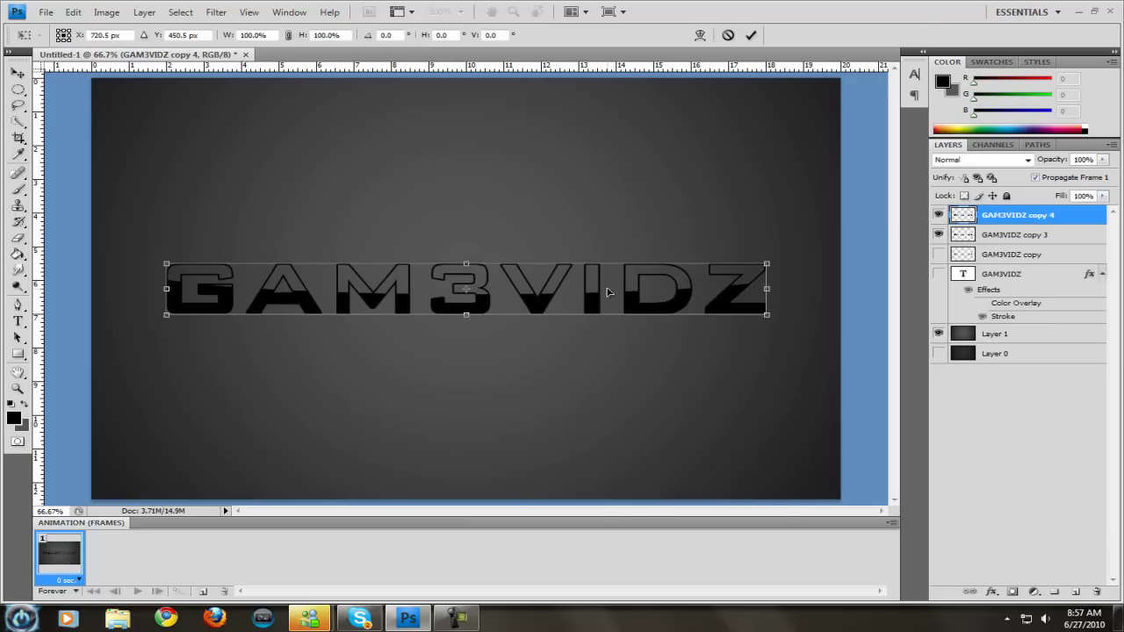
right_click(610, 295)
click(659, 501)
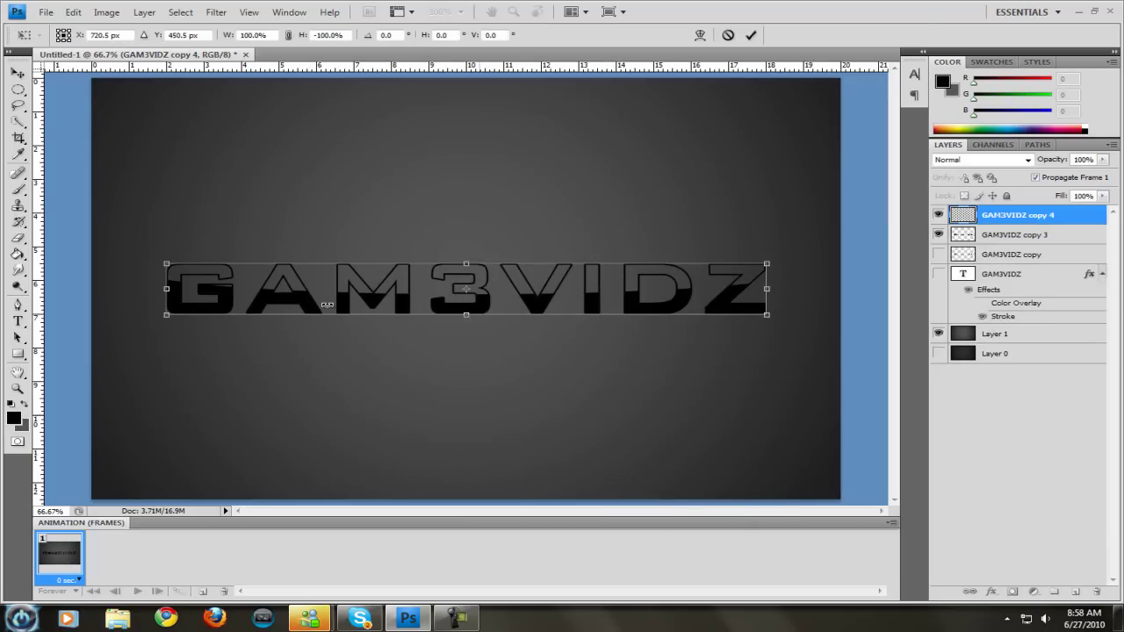
click(19, 75)
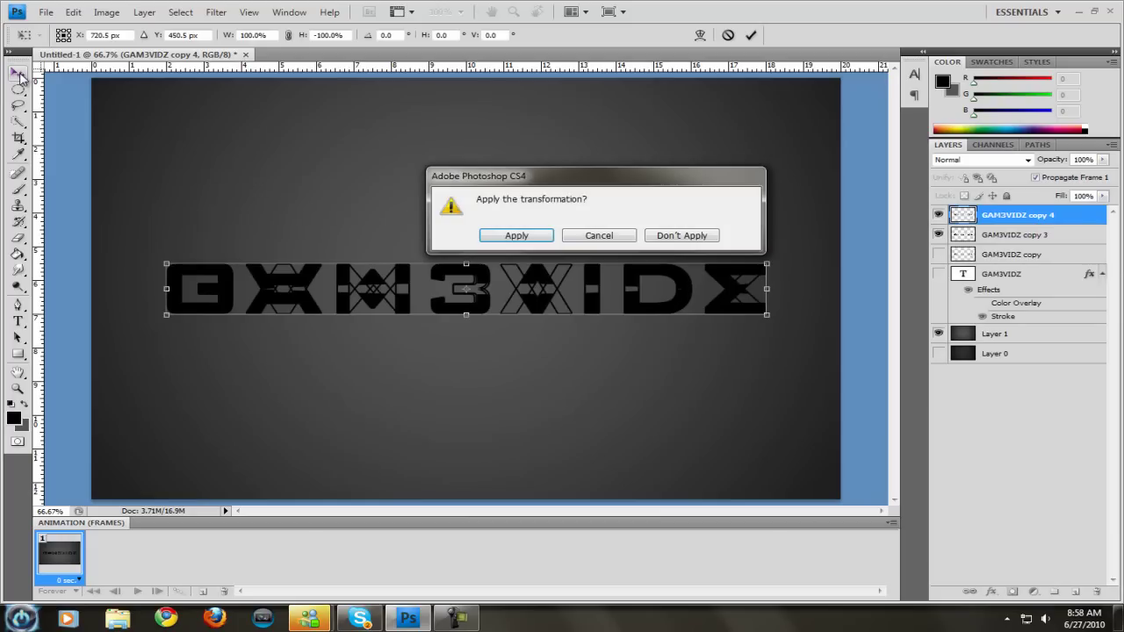
key(Return)
key(ctrl+minus)
key(ctrl+minus)
key(ctrl+minus)
key(ctrl+minus)
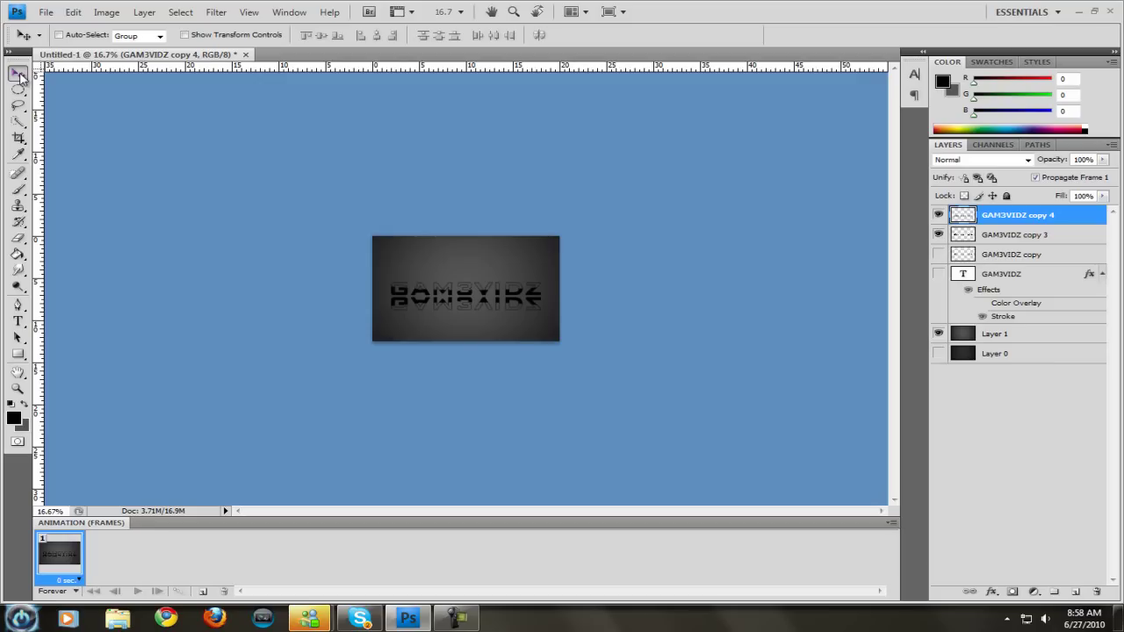
key(ctrl+plus)
key(ctrl+plus)
key(ctrl+plus)
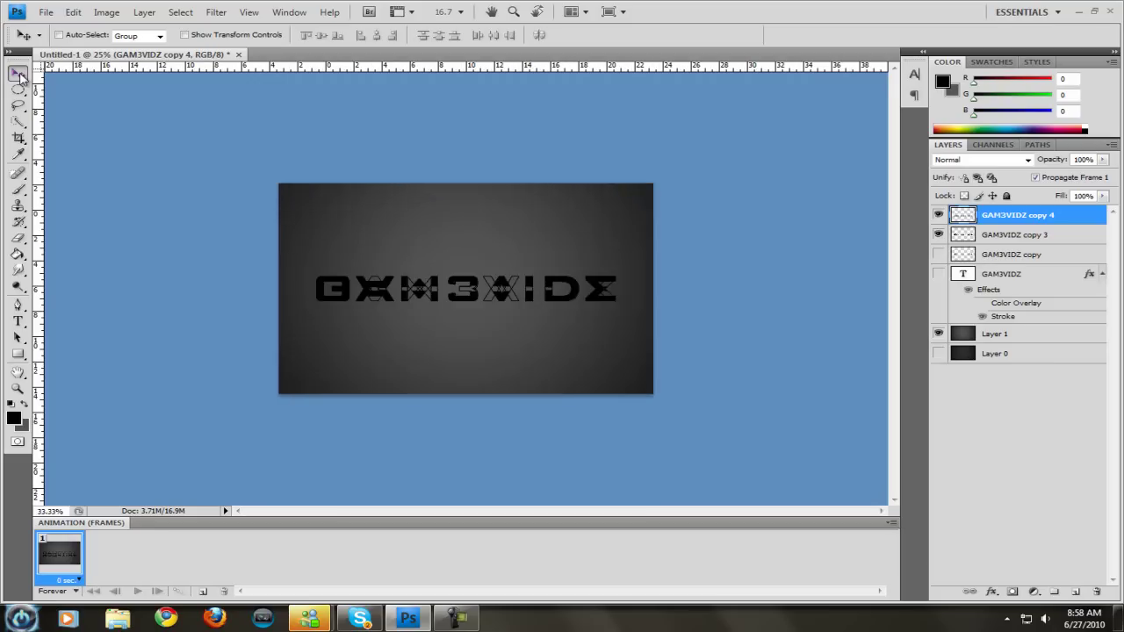
key(ctrl+plus)
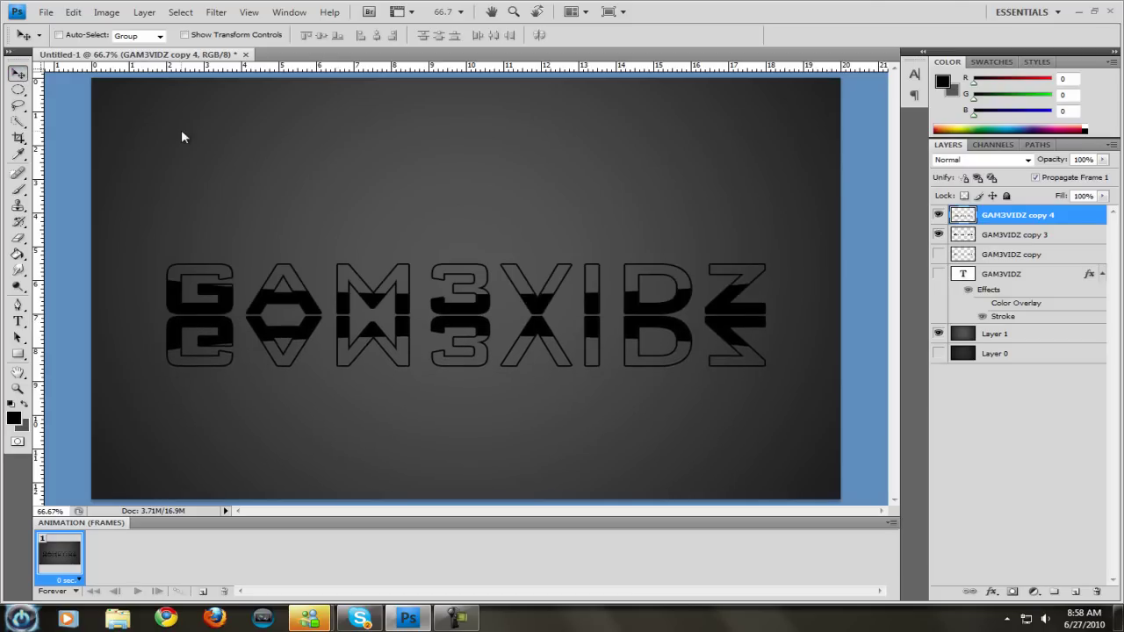
Step: Add a layer mask to the reflection and fade it downward with a black-white gradient
click(1012, 593)
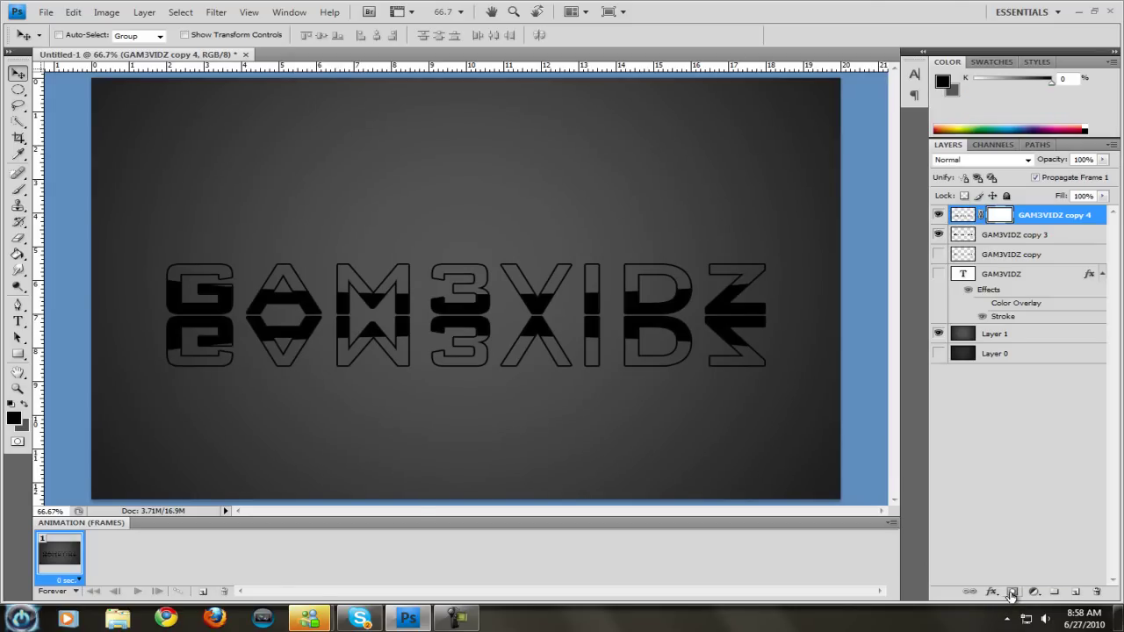
click(18, 255)
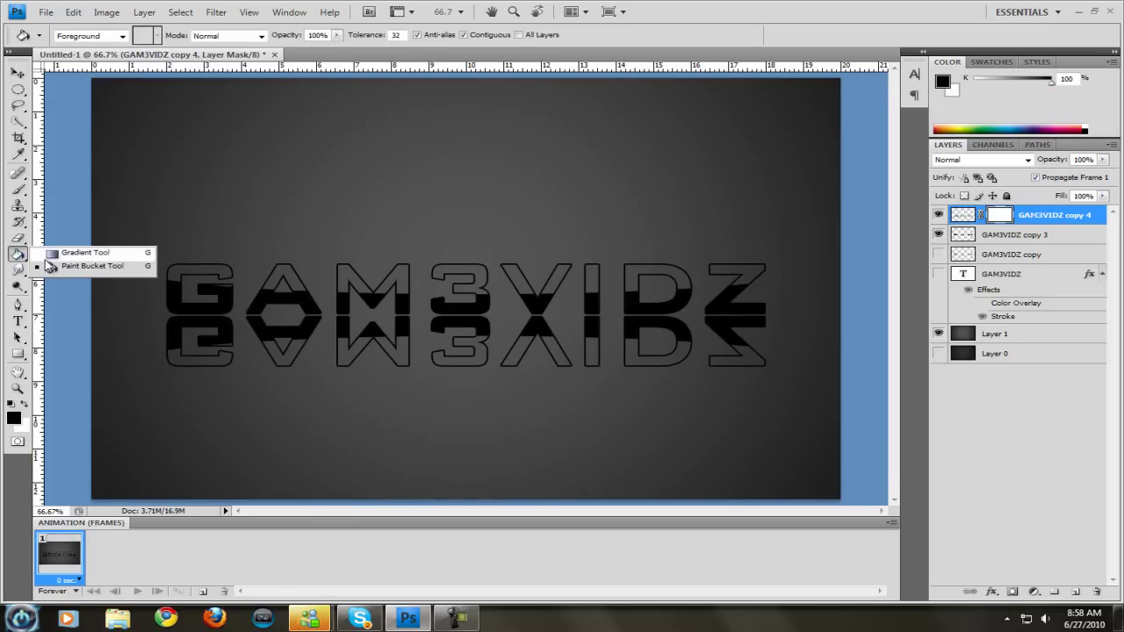
click(84, 252)
click(115, 36)
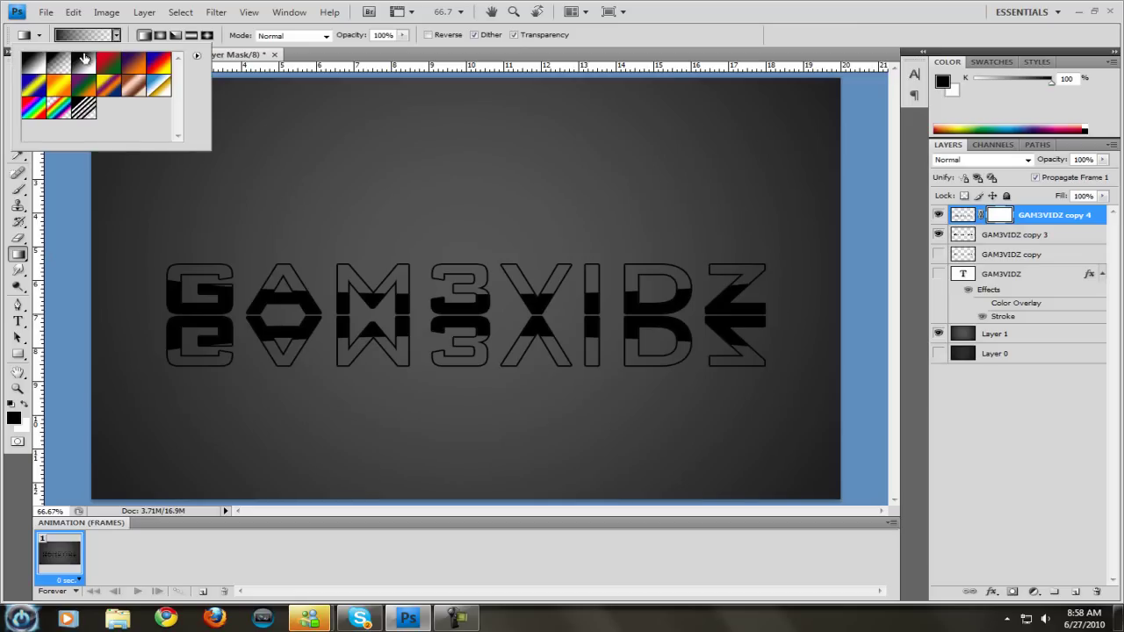
click(483, 367)
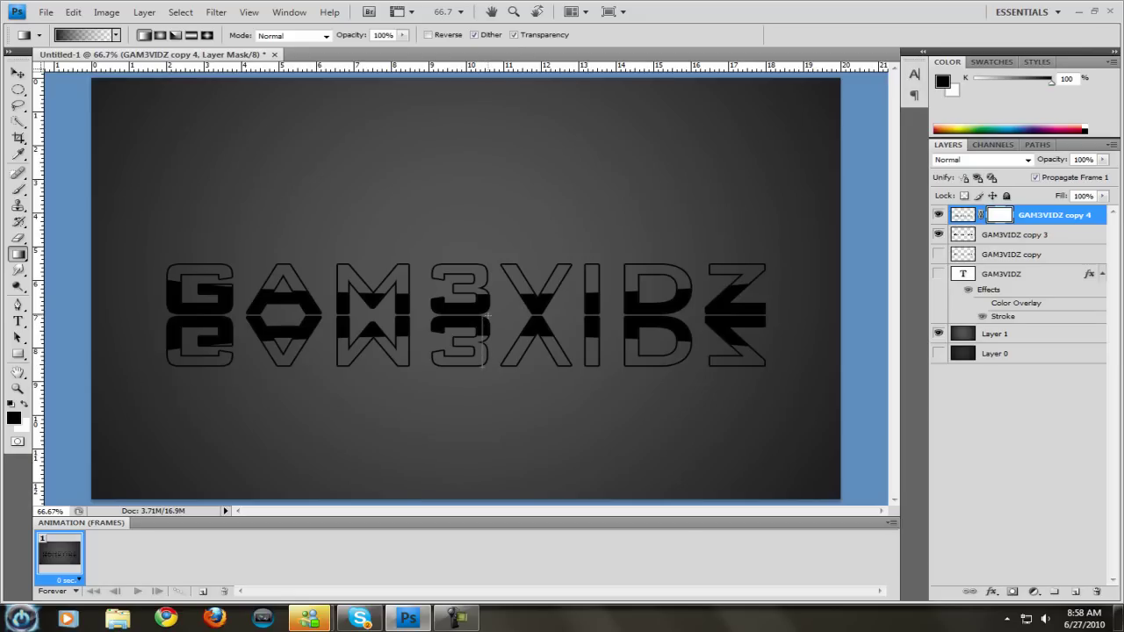
drag(481, 374, 481, 316)
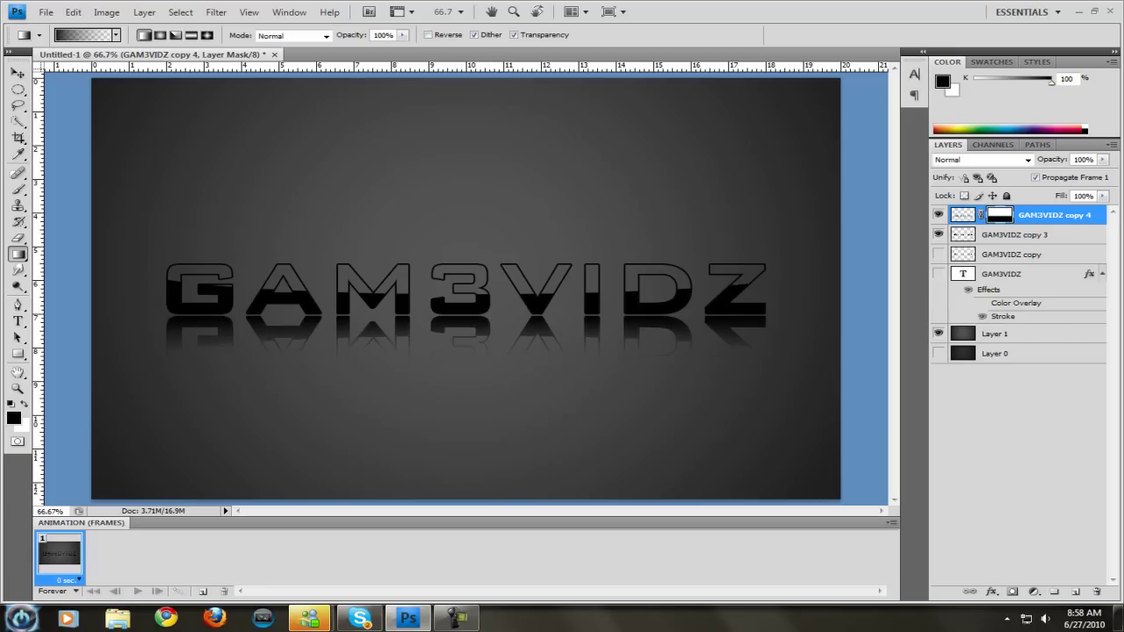
Step: Set the reflection to 25% opacity, hide Layer 1, and show Layer 0
key(Return)
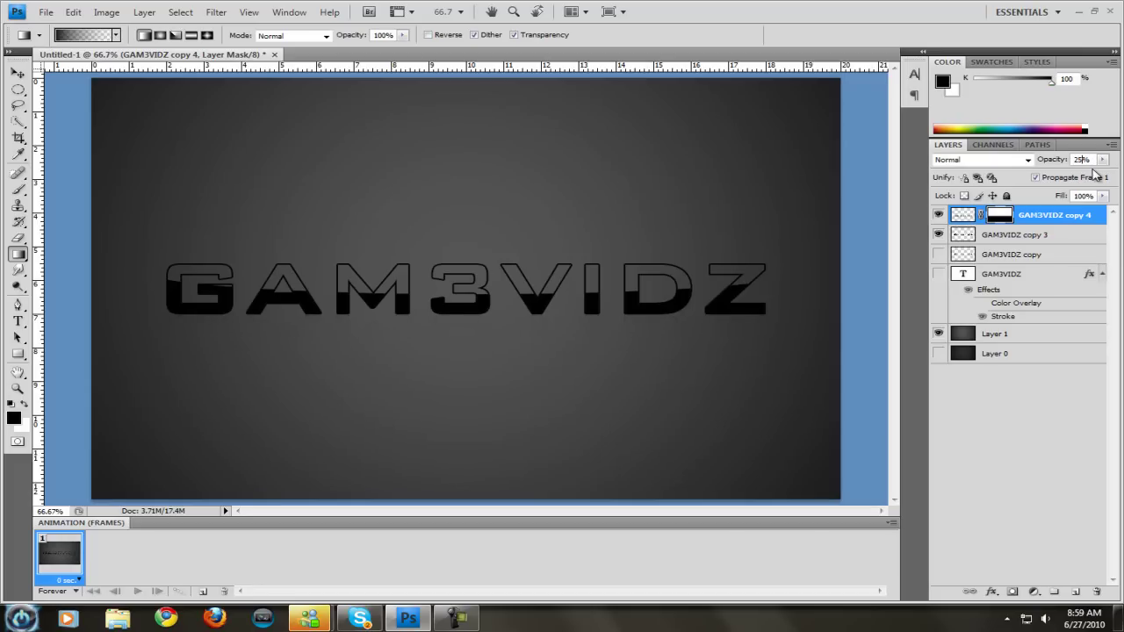
key(Return)
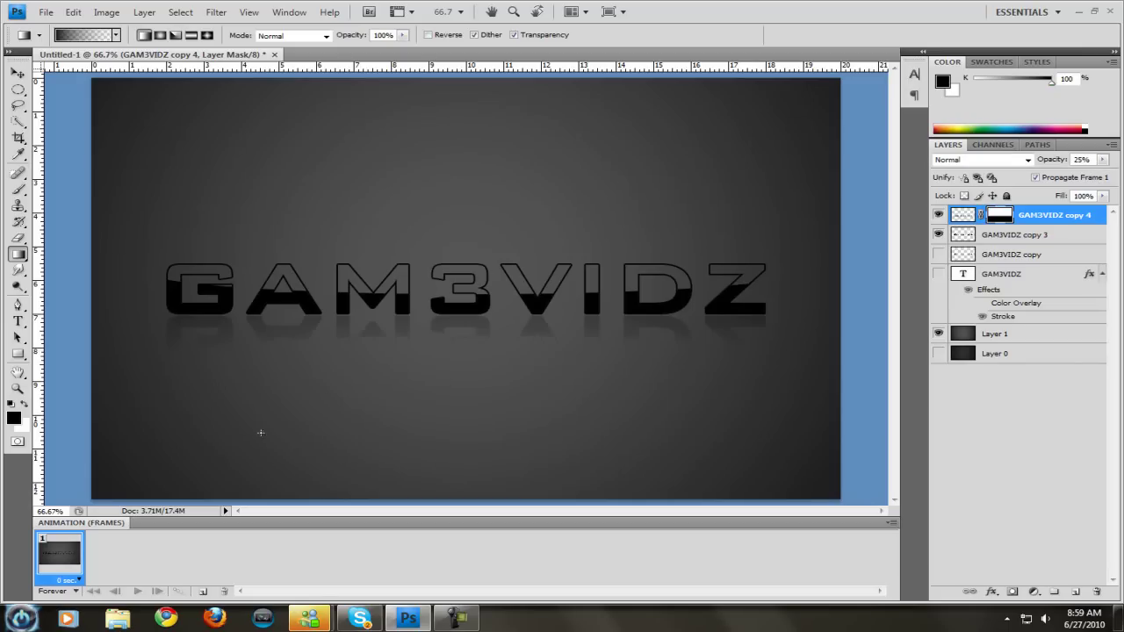
click(939, 334)
click(938, 354)
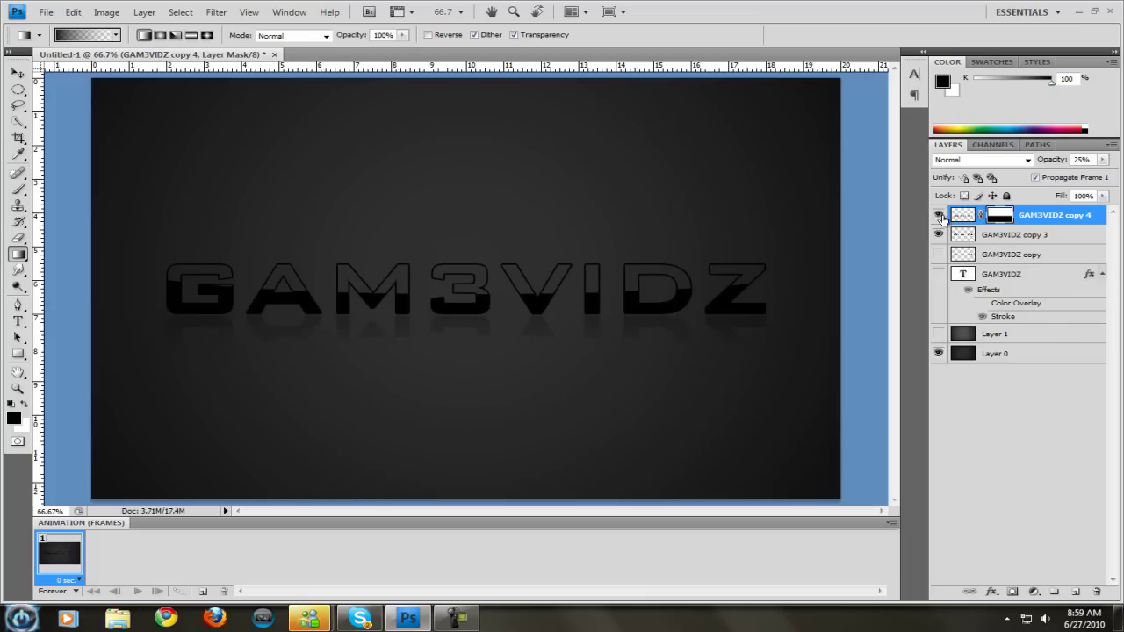
Step: Hide the black reflection layer and give GAM3VIDZ copy 3 a cyan #00fff6 Color Overlay
click(939, 215)
double_click(1056, 238)
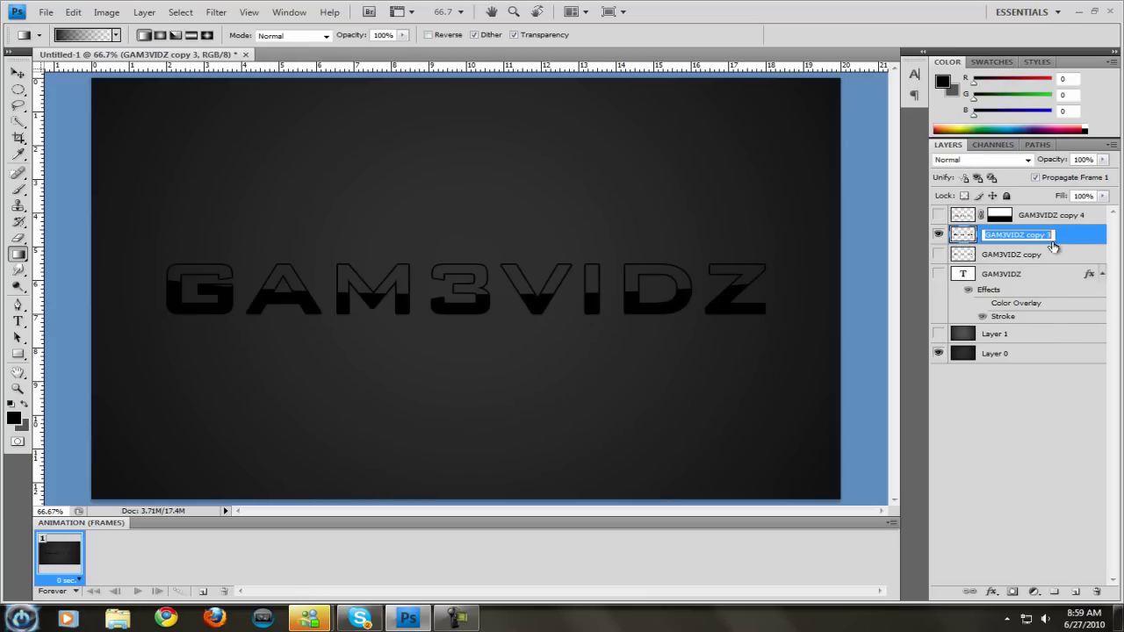
key(Return)
double_click(1053, 239)
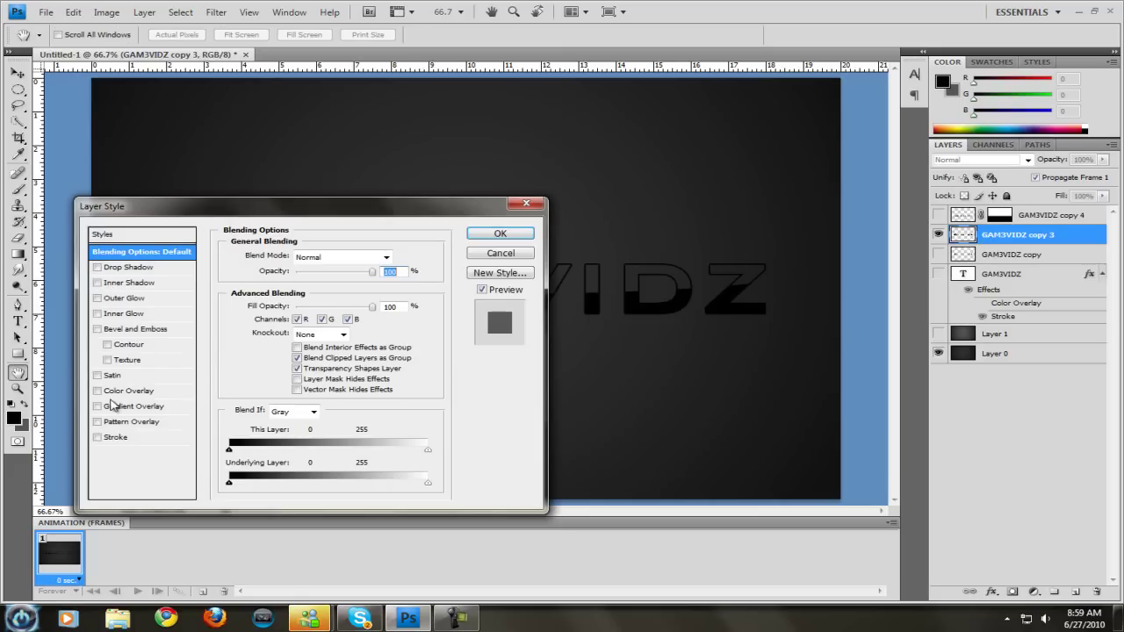
click(121, 390)
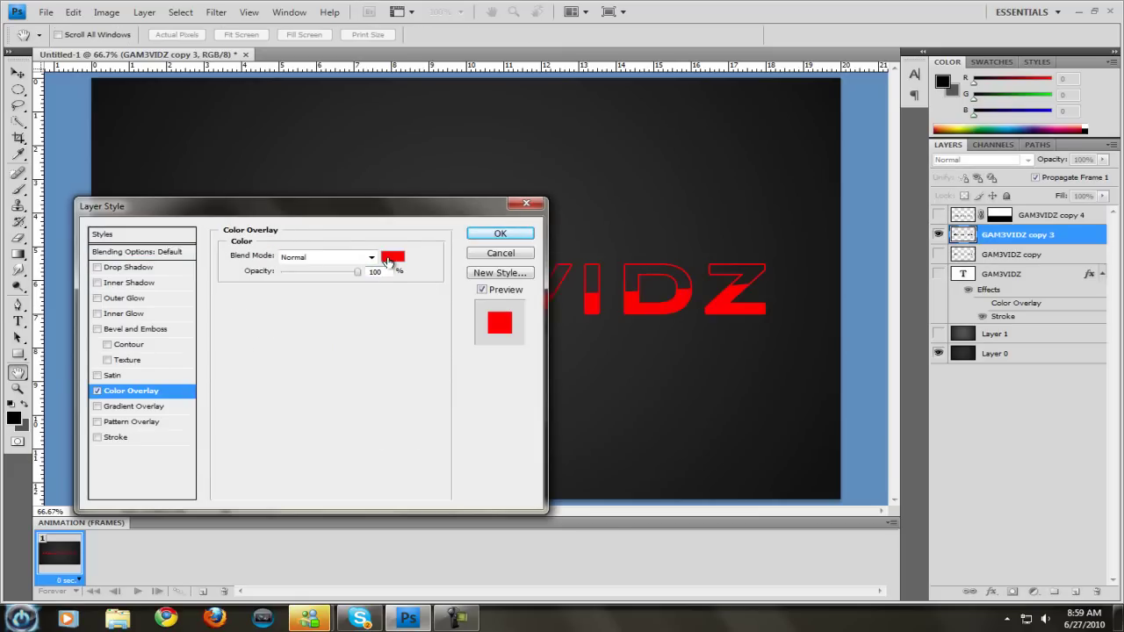
click(392, 257)
click(412, 380)
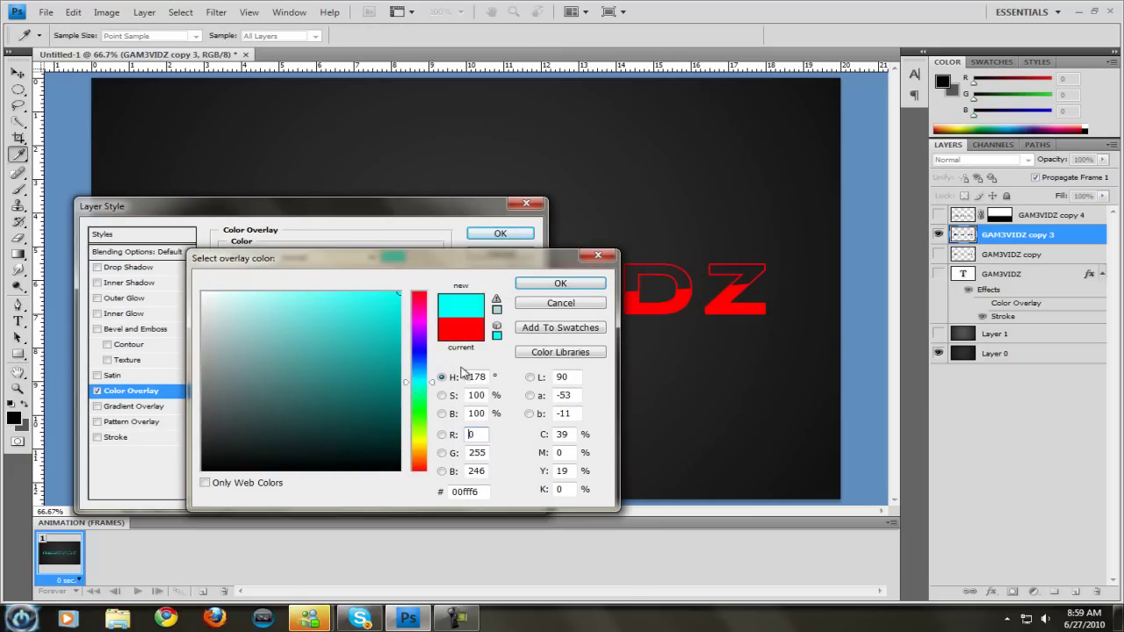
click(551, 284)
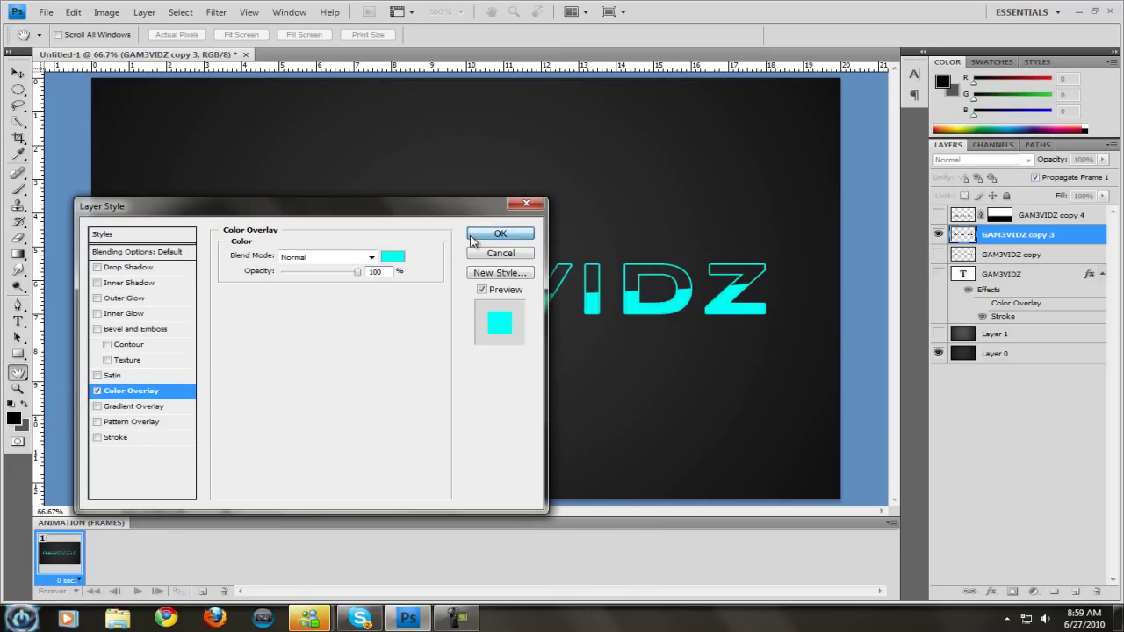
click(499, 233)
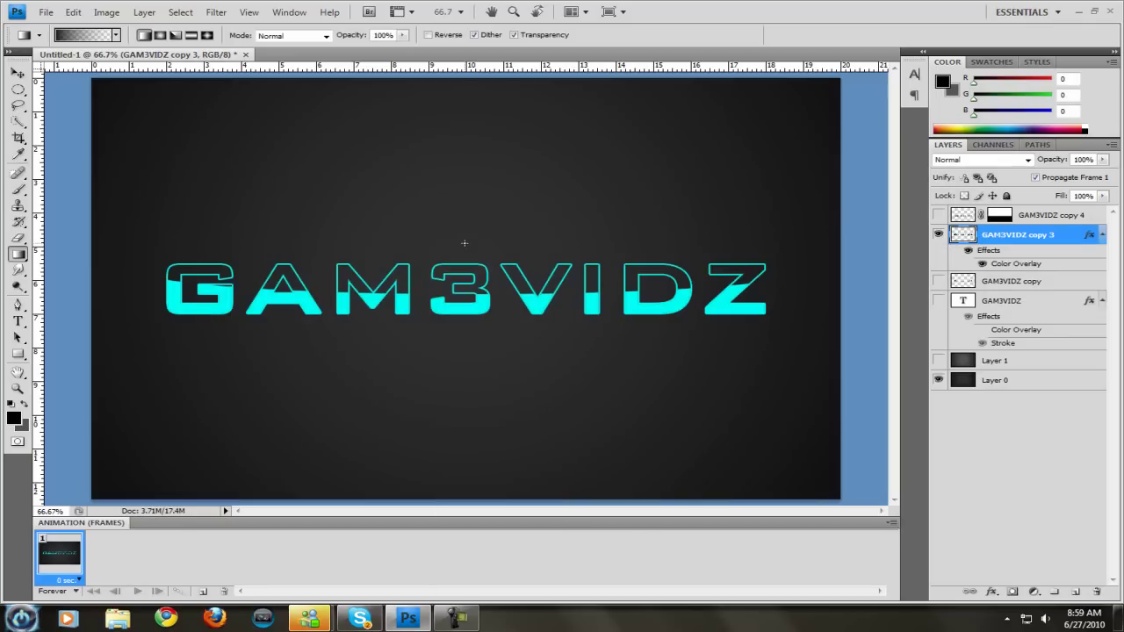
Step: Duplicate the cyan GAM3VIDZ copy 3 text layer
right_click(1008, 234)
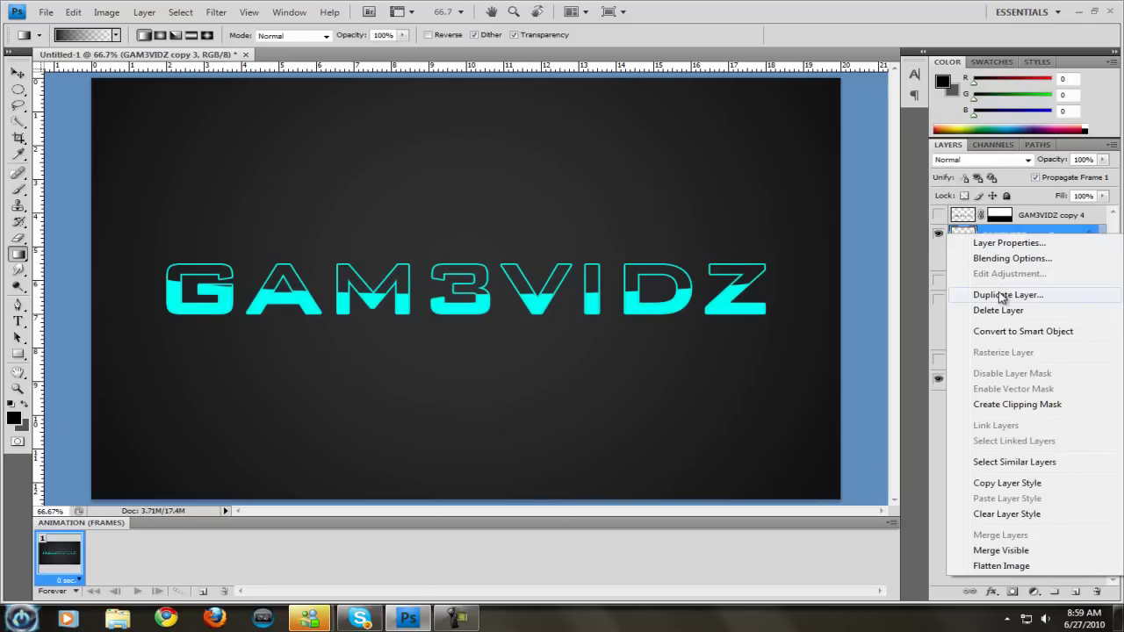
click(1000, 294)
key(Return)
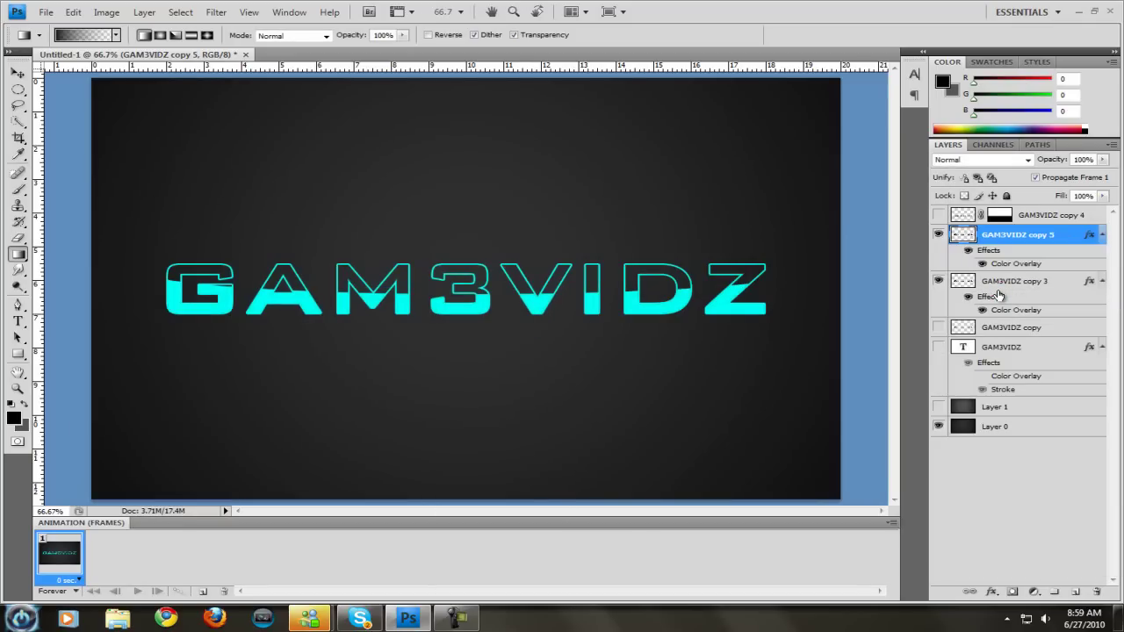
Step: Flip the duplicate vertically so it mirrors the cyan word below the original
key(ctrl+t)
right_click(567, 292)
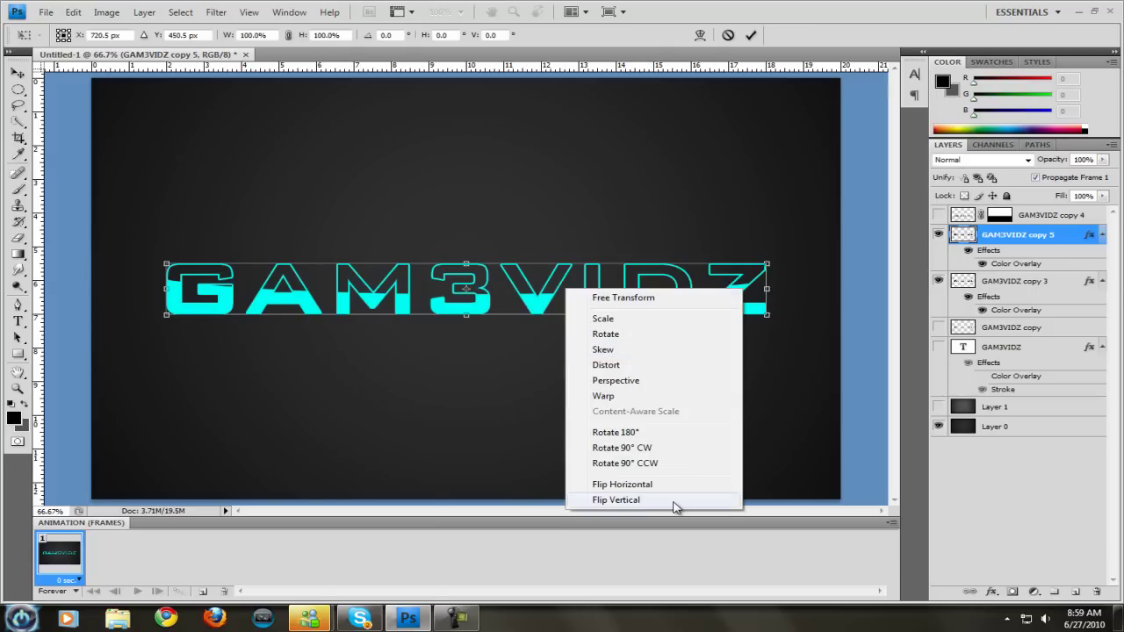
click(672, 574)
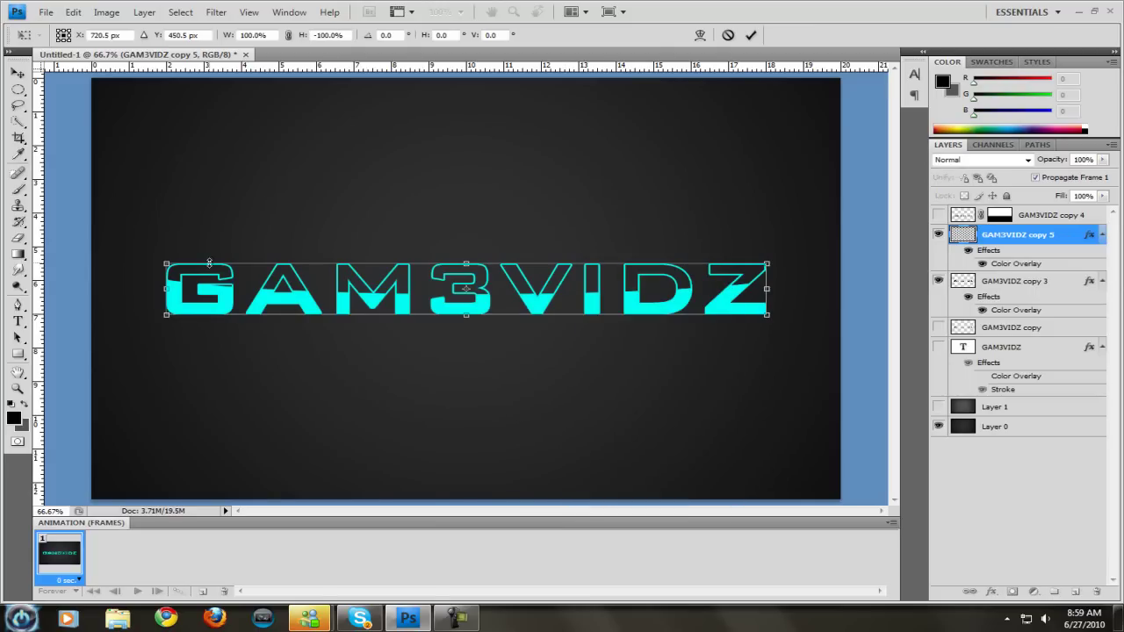
click(19, 75)
key(Return)
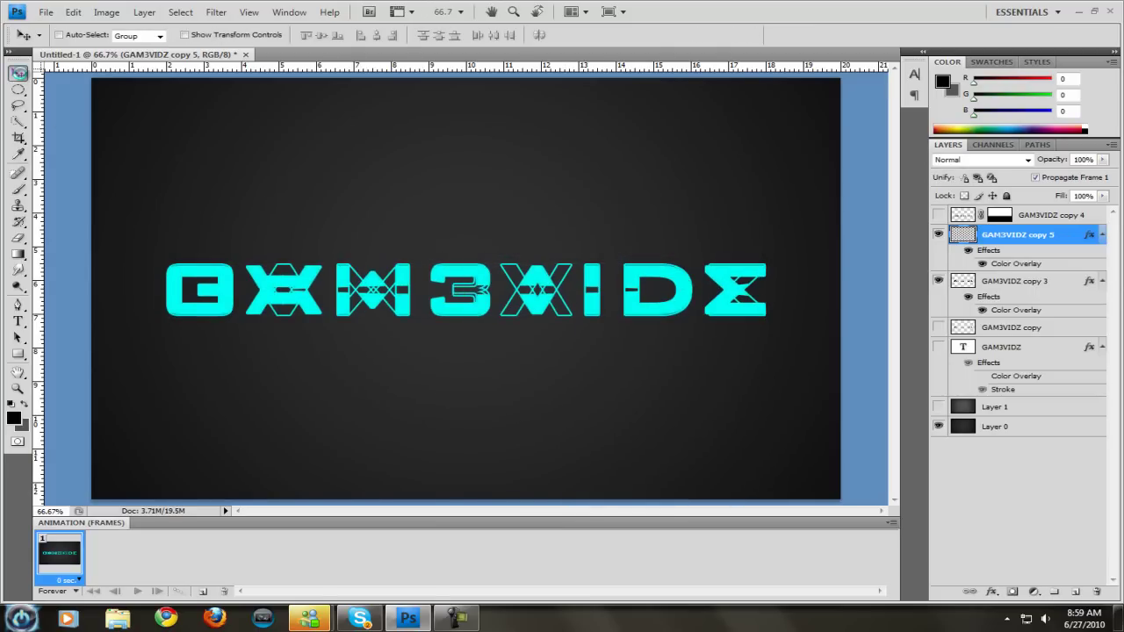
key(ctrl+minus)
key(ctrl+minus)
key(ctrl+minus)
key(ctrl+minus)
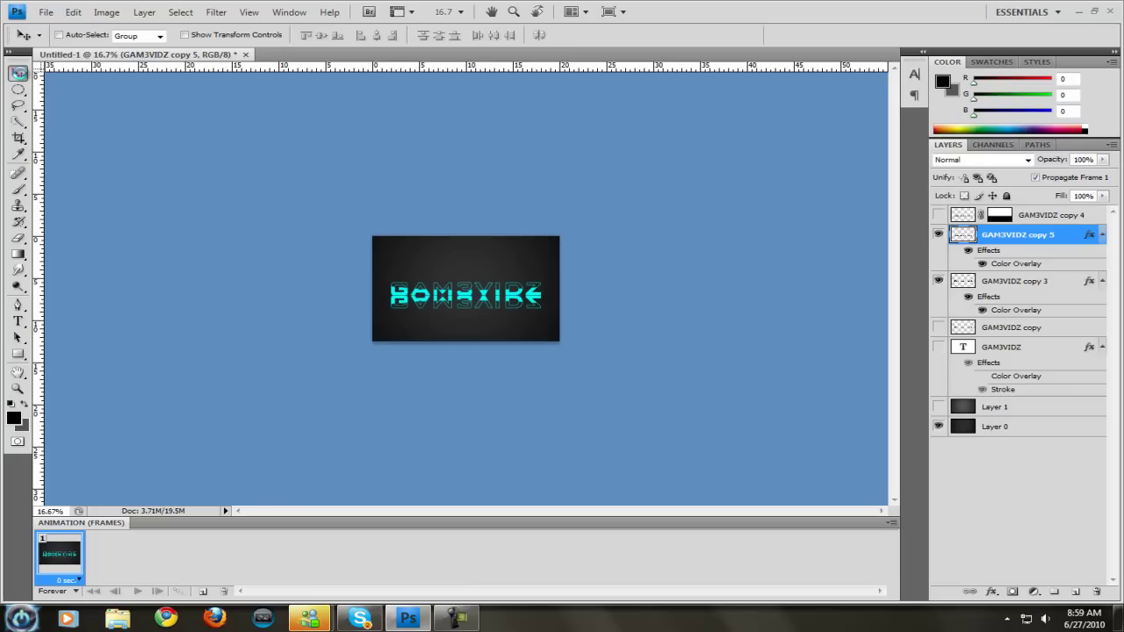
key(ctrl+plus)
key(ctrl+plus)
key(ctrl+plus)
key(ctrl+plus)
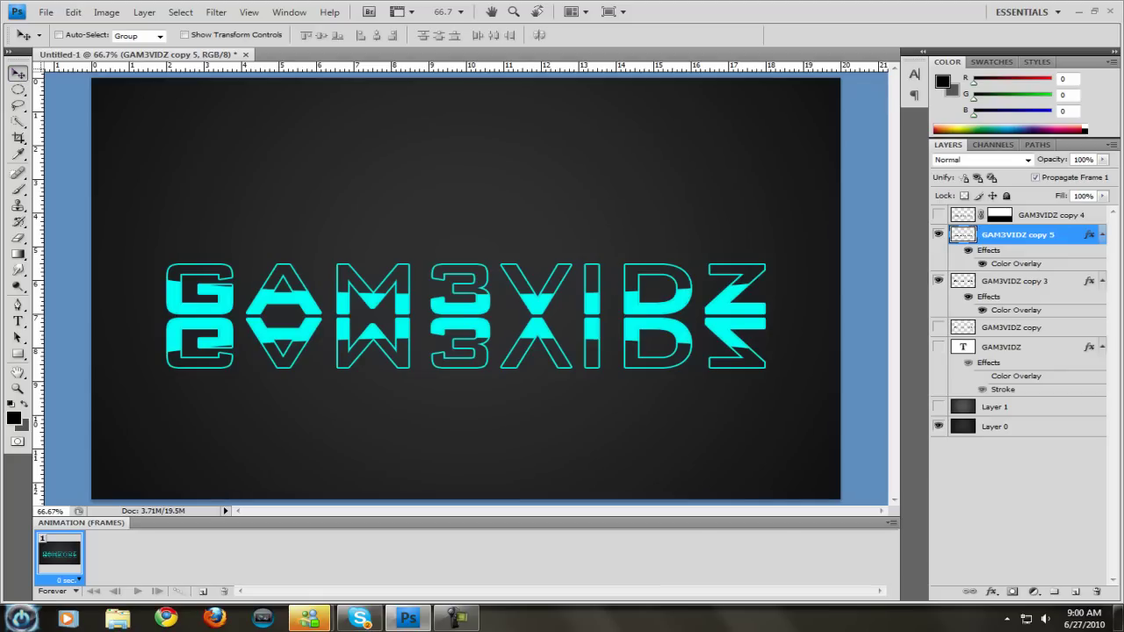
Step: Mask GAM3VIDZ copy 5 with a downward gradient fade and lower its opacity to 15%
click(1014, 593)
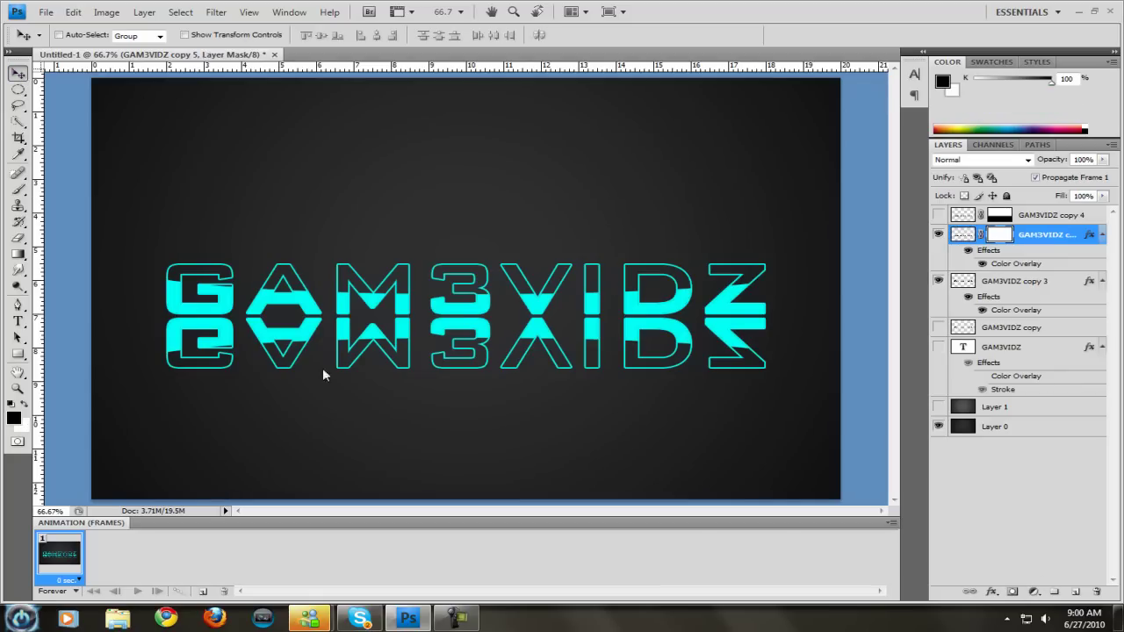
click(17, 254)
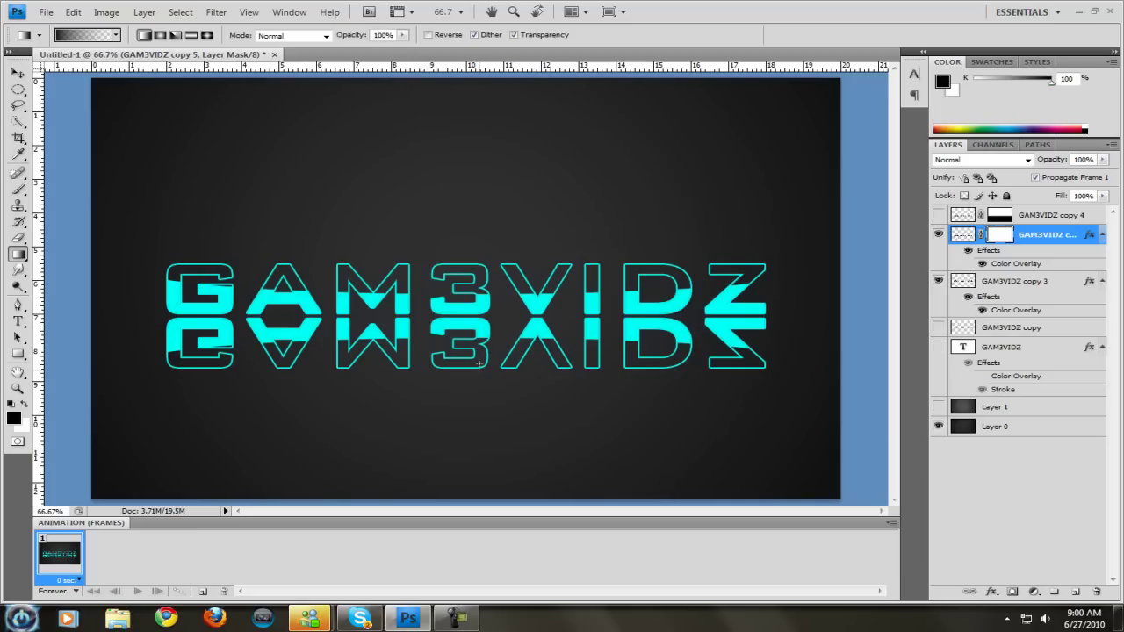
drag(488, 323, 476, 370)
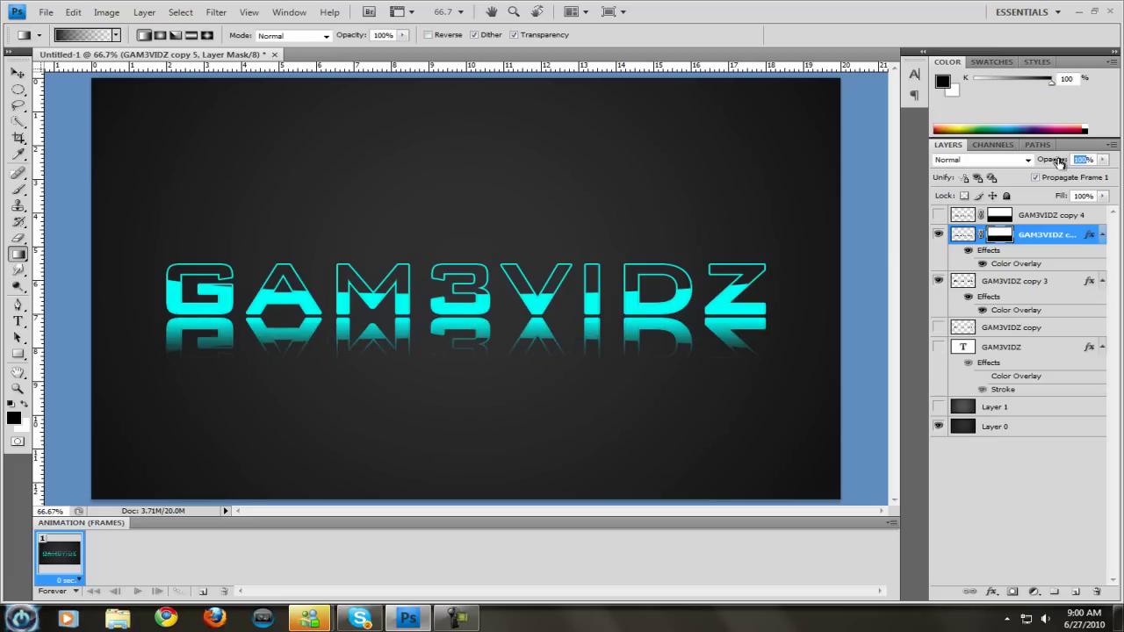
text(15)
key(Return)
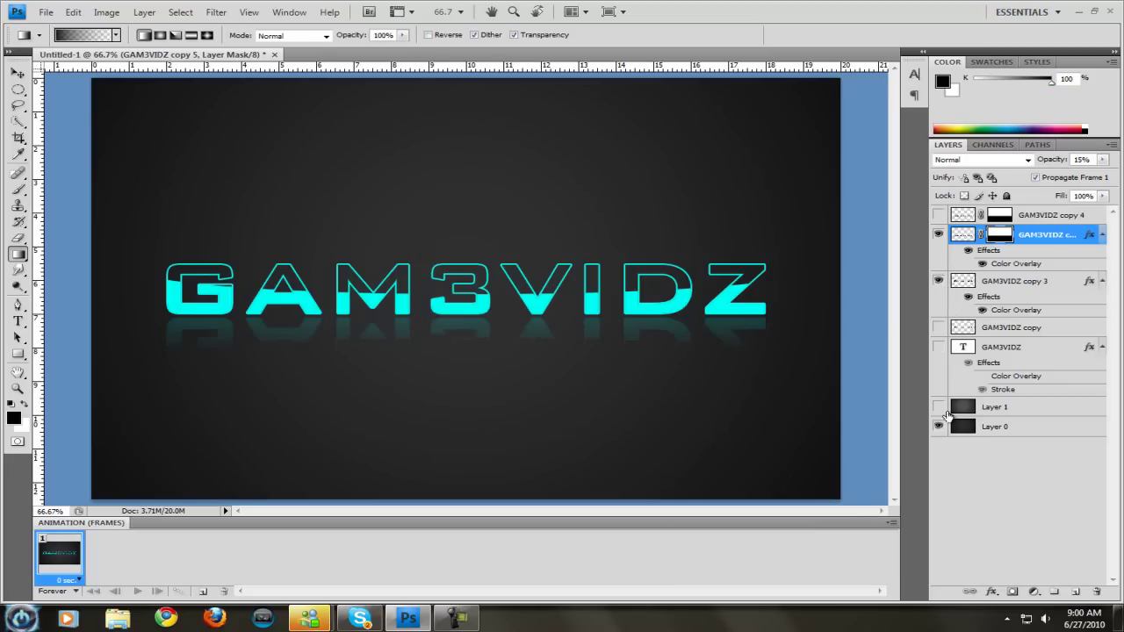
Step: Hide the cyan layers and Layer 0; show Layer 1, GAM3VIDZ copy and GAM3VIDZ
click(938, 280)
click(938, 234)
click(938, 426)
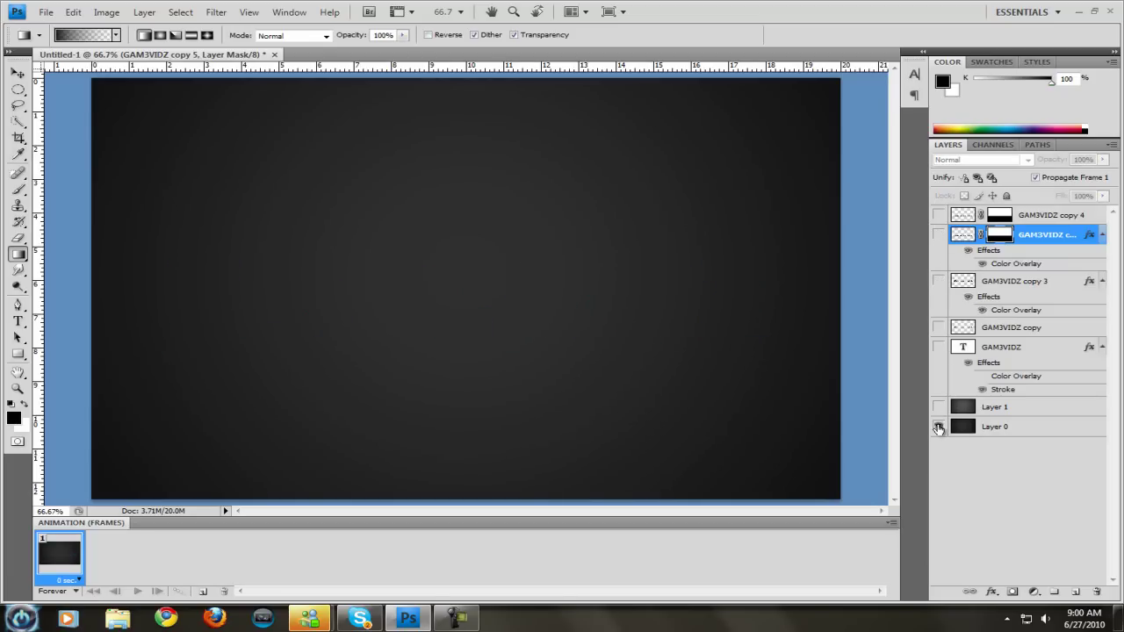
click(938, 407)
click(938, 407)
click(938, 326)
click(938, 347)
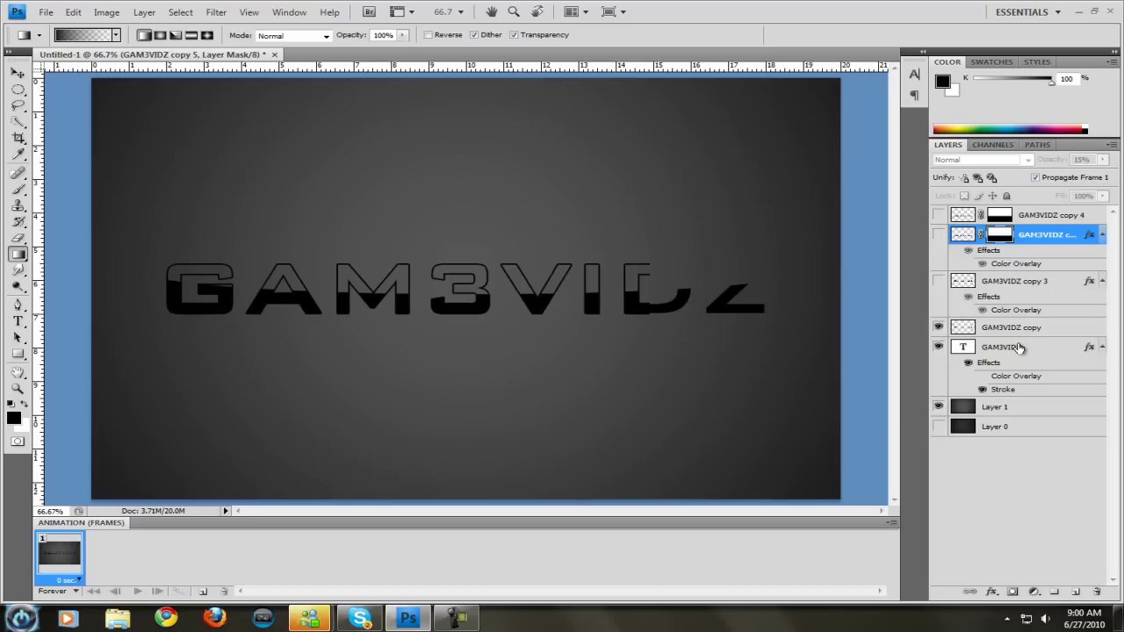
Step: Replace the GAM3VIDZ text's stroke with a drop shadow
double_click(1027, 347)
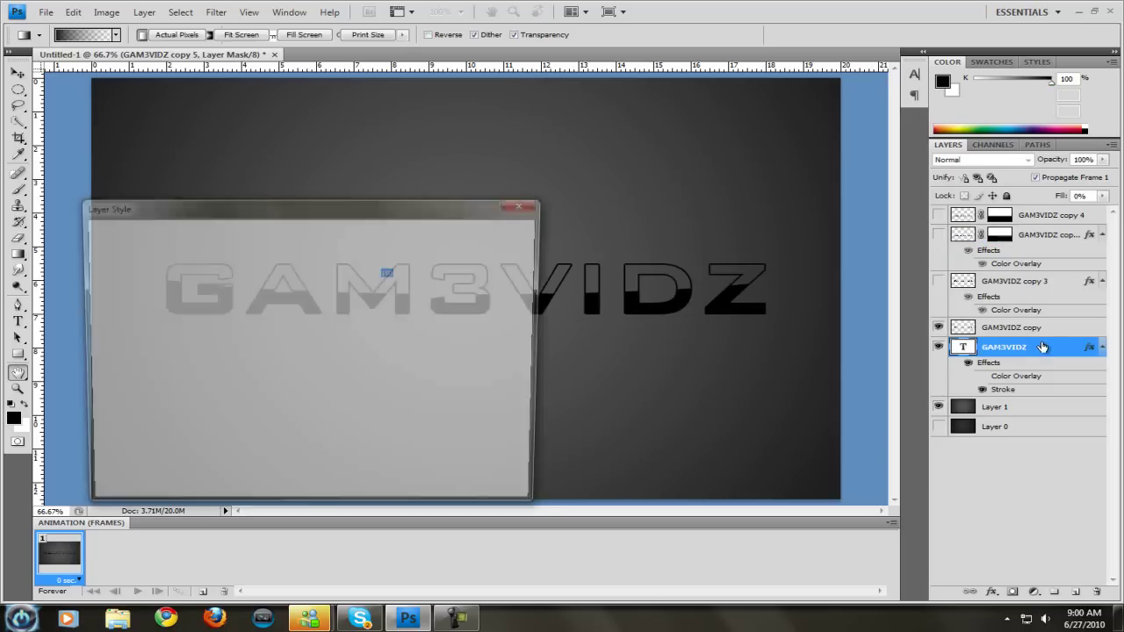
click(98, 437)
click(96, 267)
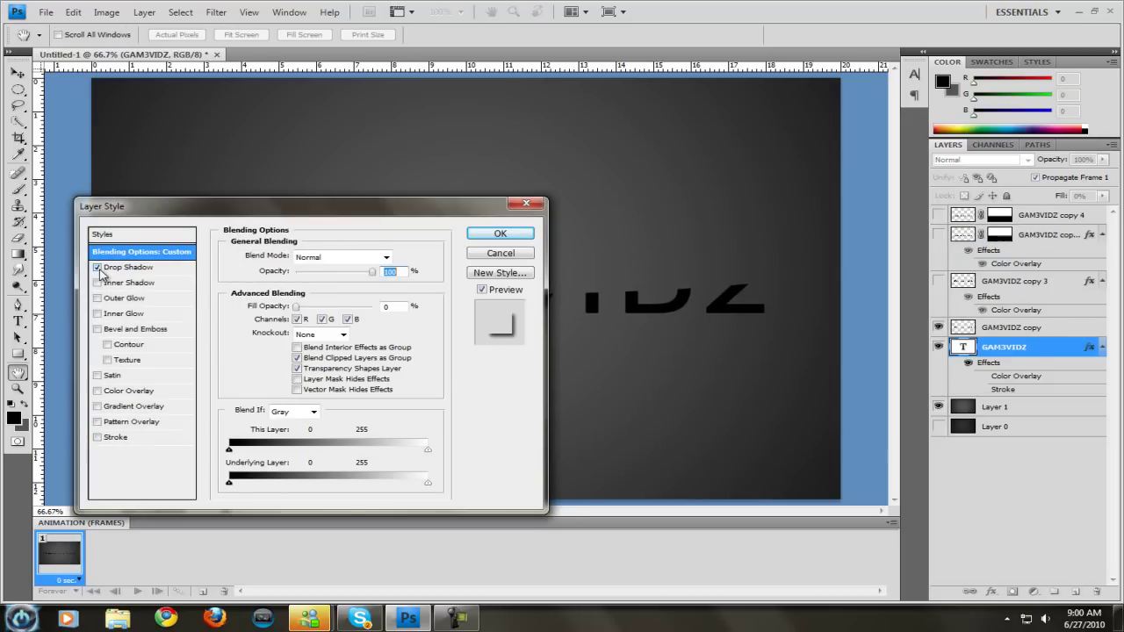
click(487, 234)
Step: Test a drop shadow on GAM3VIDZ copy, then revert it, leaving the layer visible
double_click(1049, 327)
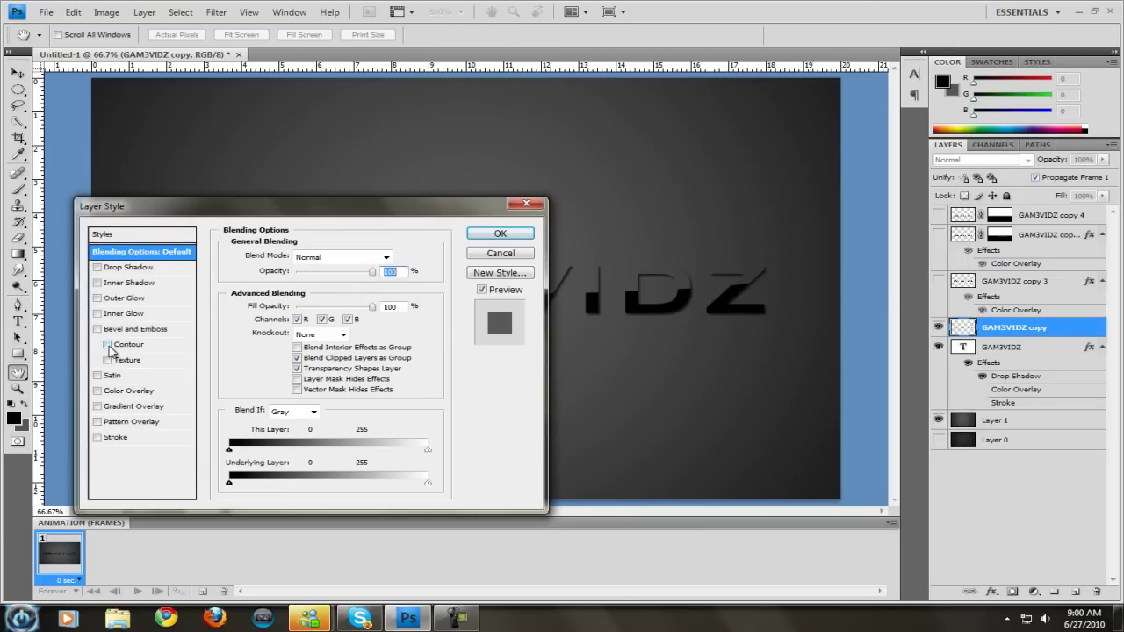
click(98, 267)
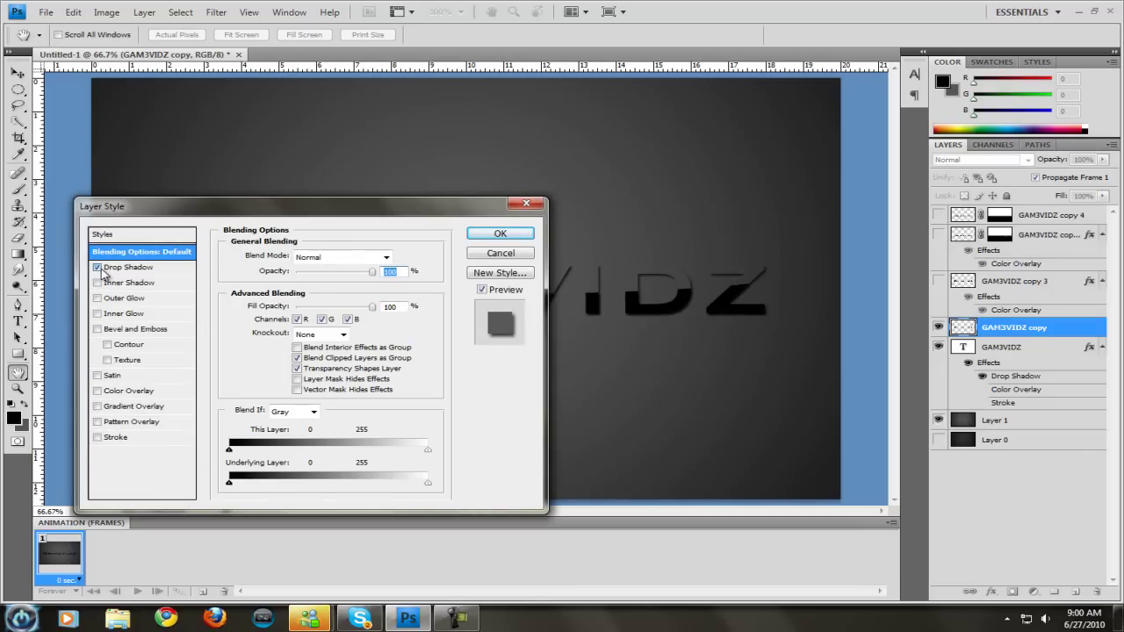
click(97, 267)
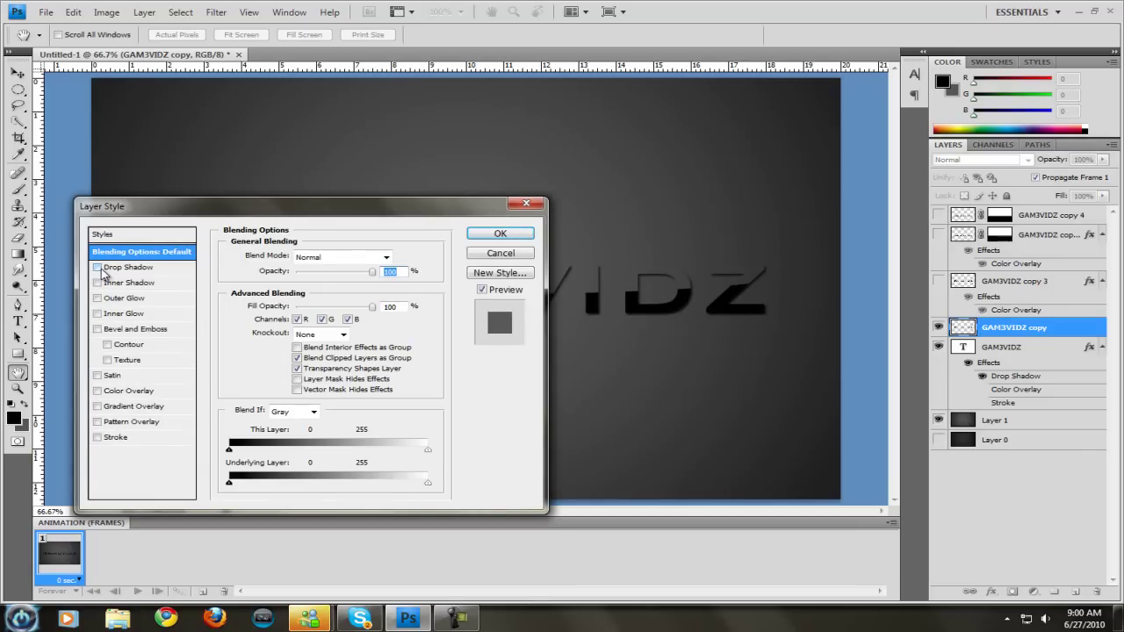
click(474, 236)
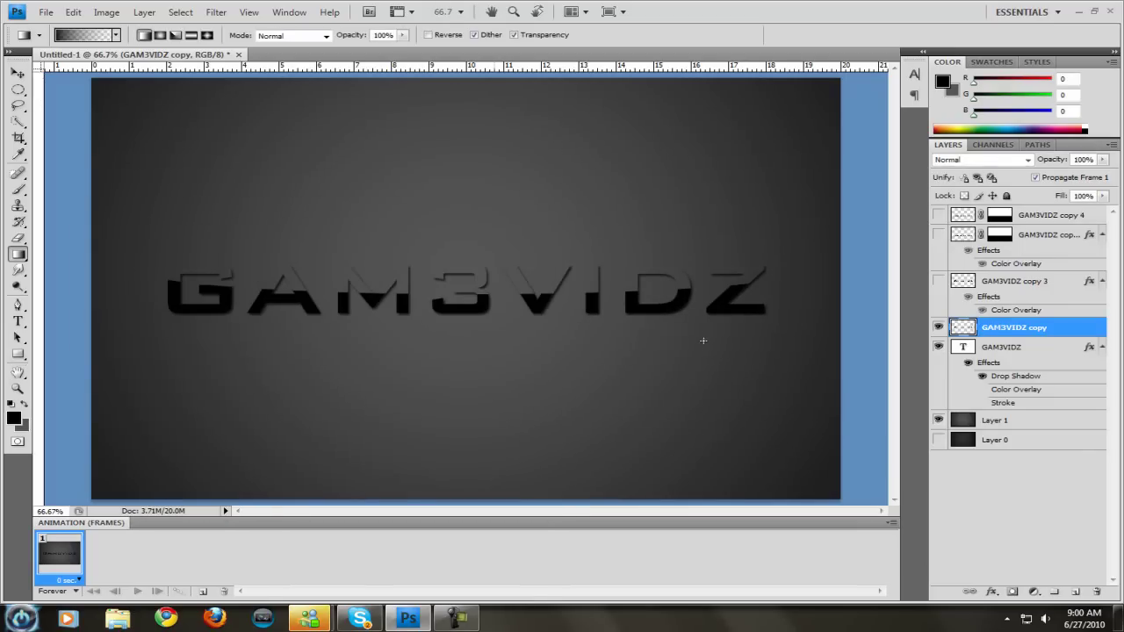
click(939, 327)
click(938, 327)
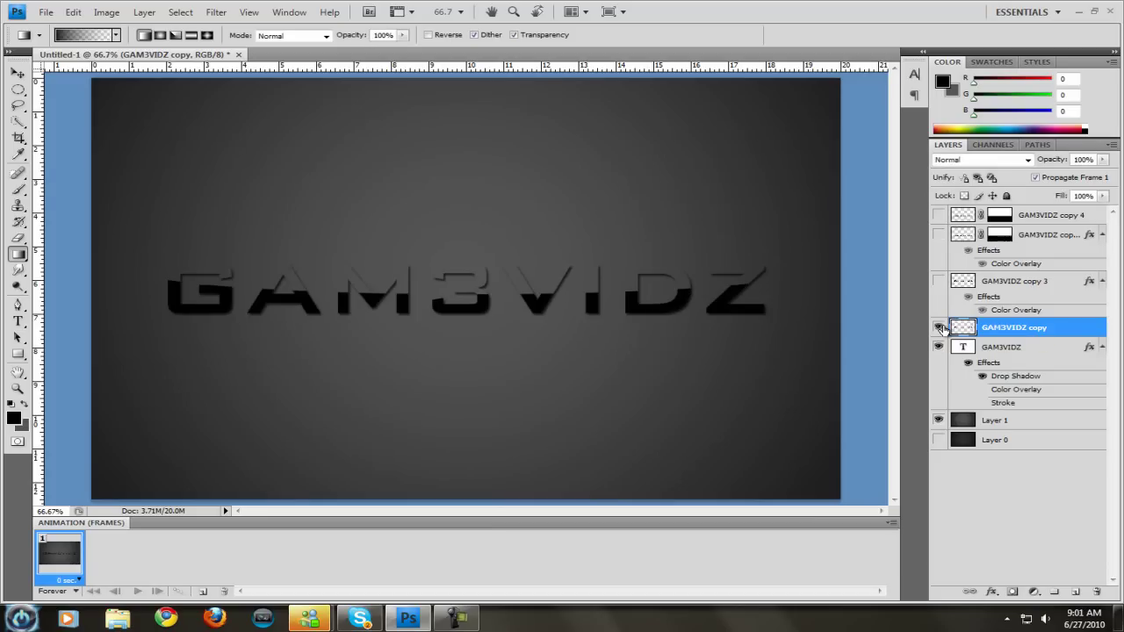
Step: Duplicate GAM3VIDZ and GAM3VIDZ copy together and merge the duplicates into GAM3VIDZ copy 6
shift+click(998, 350)
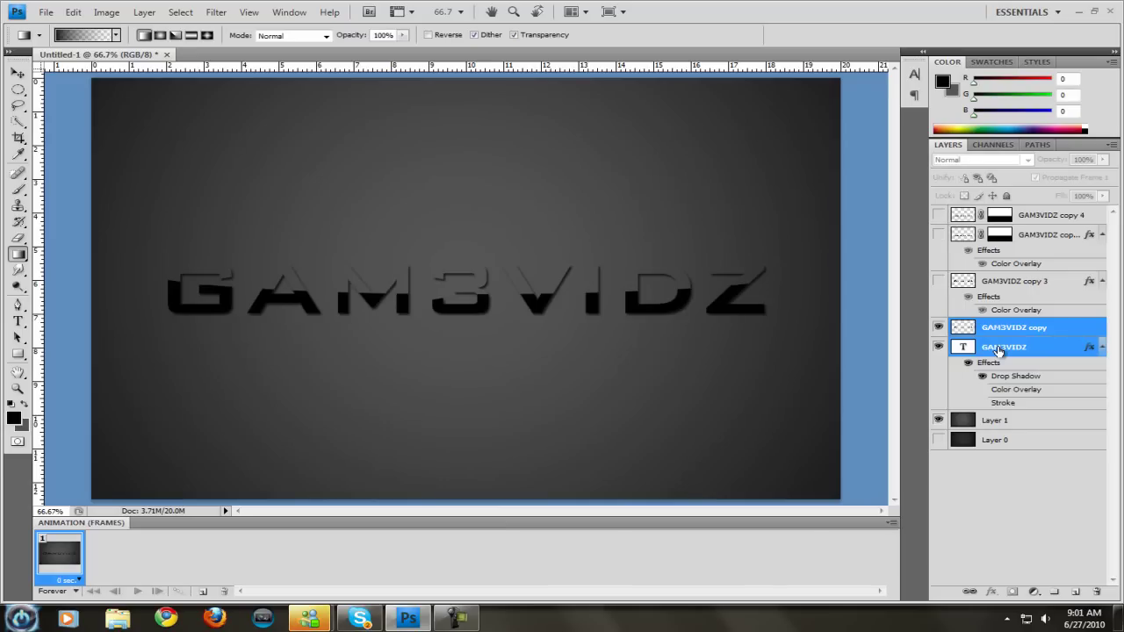
right_click(999, 350)
click(843, 239)
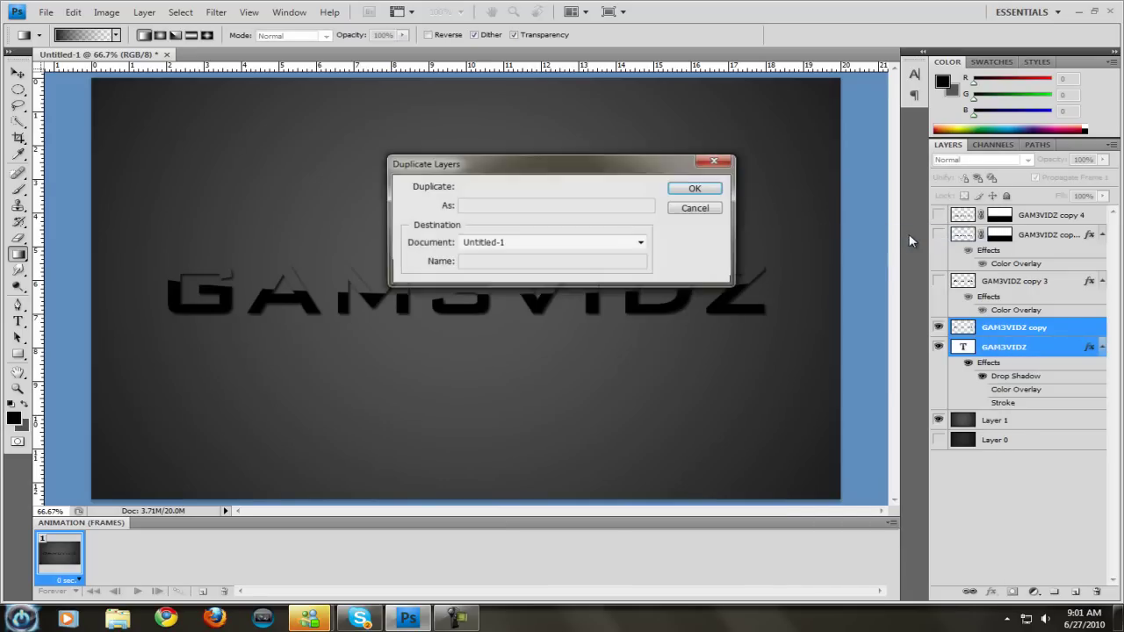
key(Return)
key(ctrl+e)
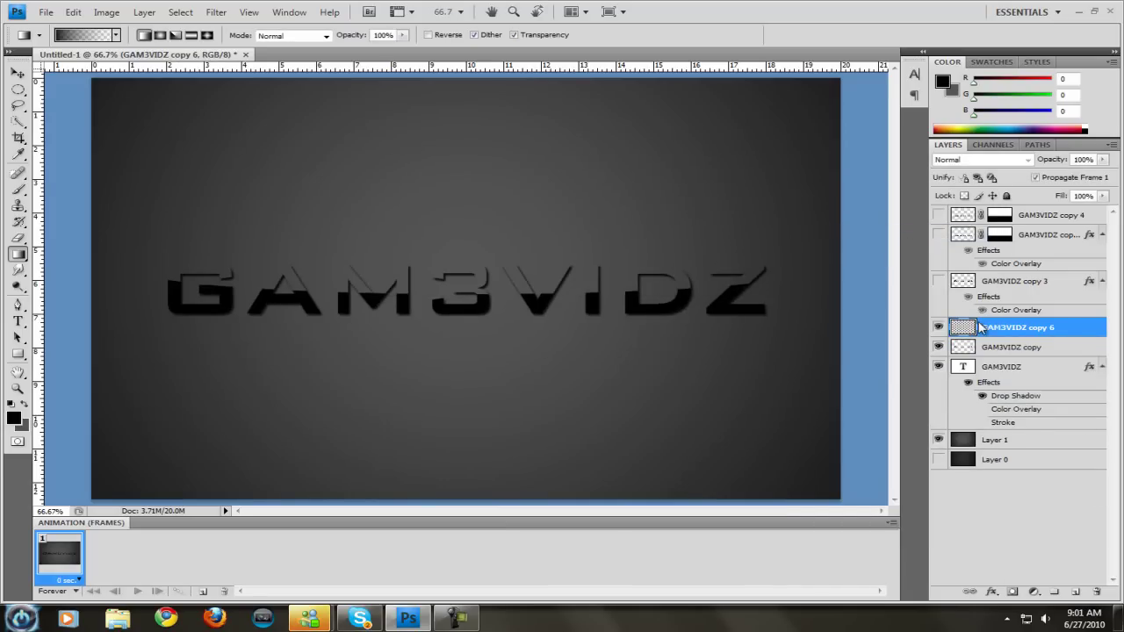
Step: Try a colour overlay on GAM3VIDZ copy 6, then discard the style changes
double_click(1062, 328)
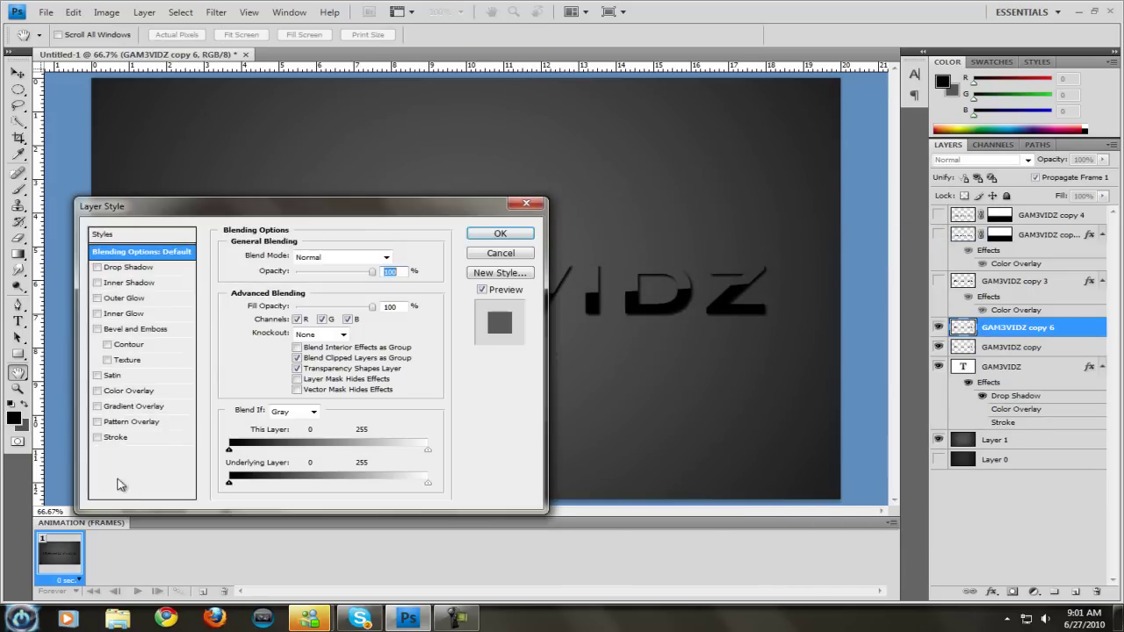
click(119, 391)
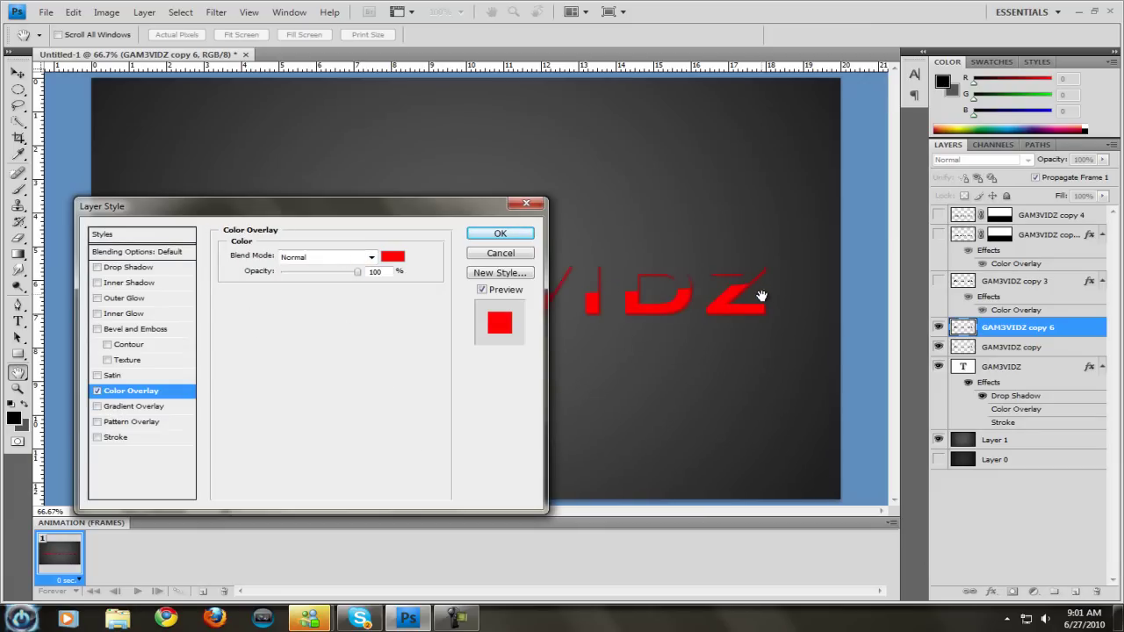
click(517, 250)
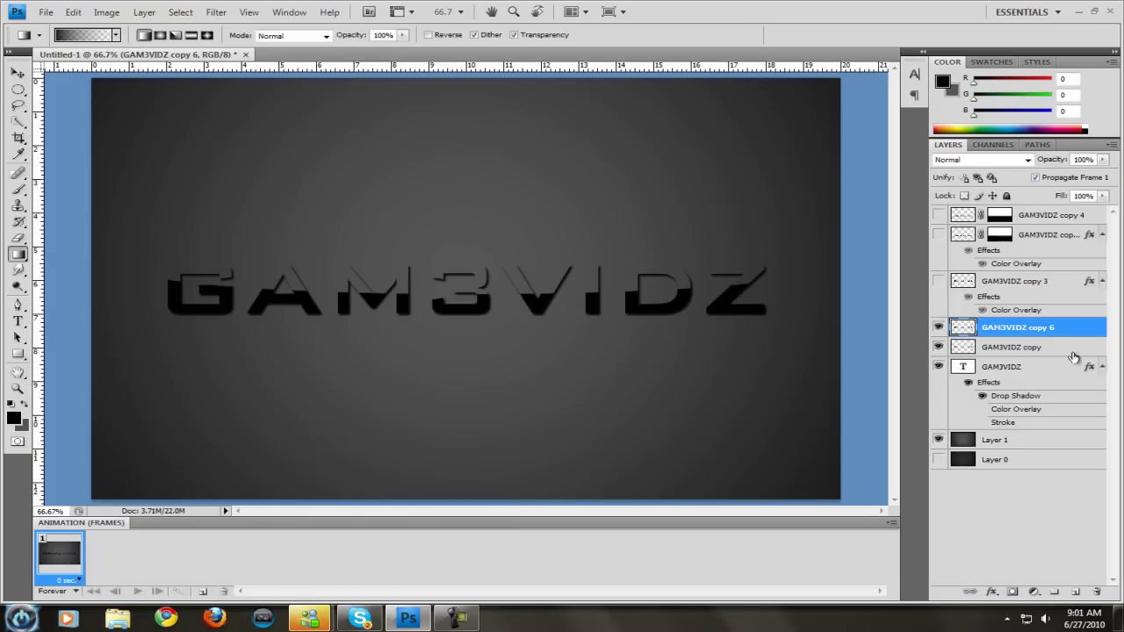
Step: Duplicate GAM3VIDZ copy 6 to create GAM3VIDZ copy 7
right_click(1038, 336)
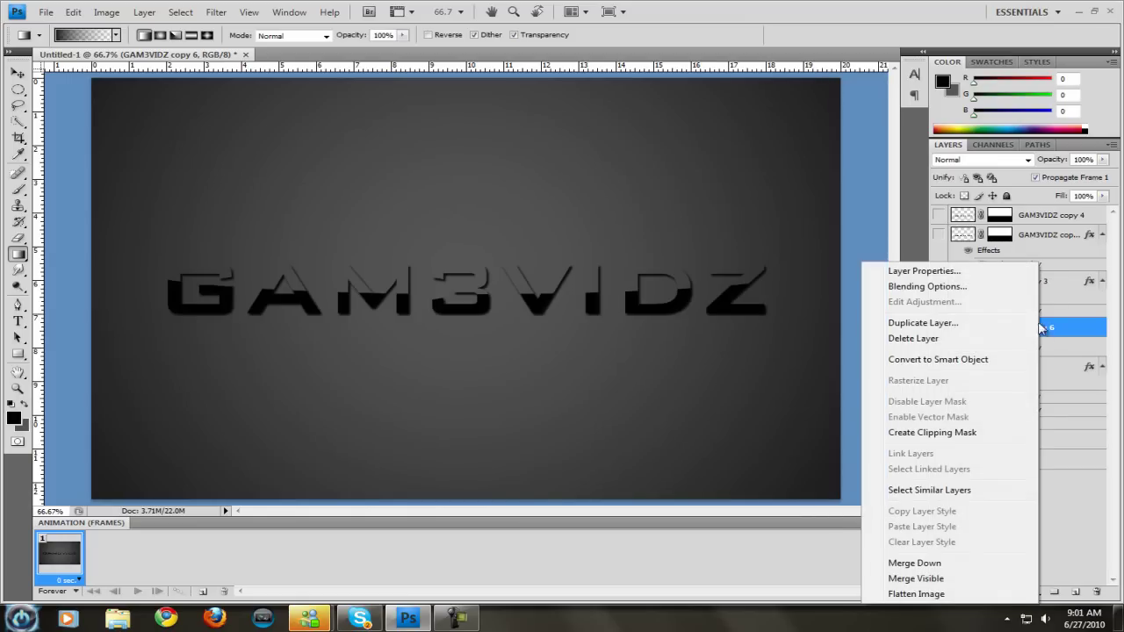
click(988, 325)
key(Return)
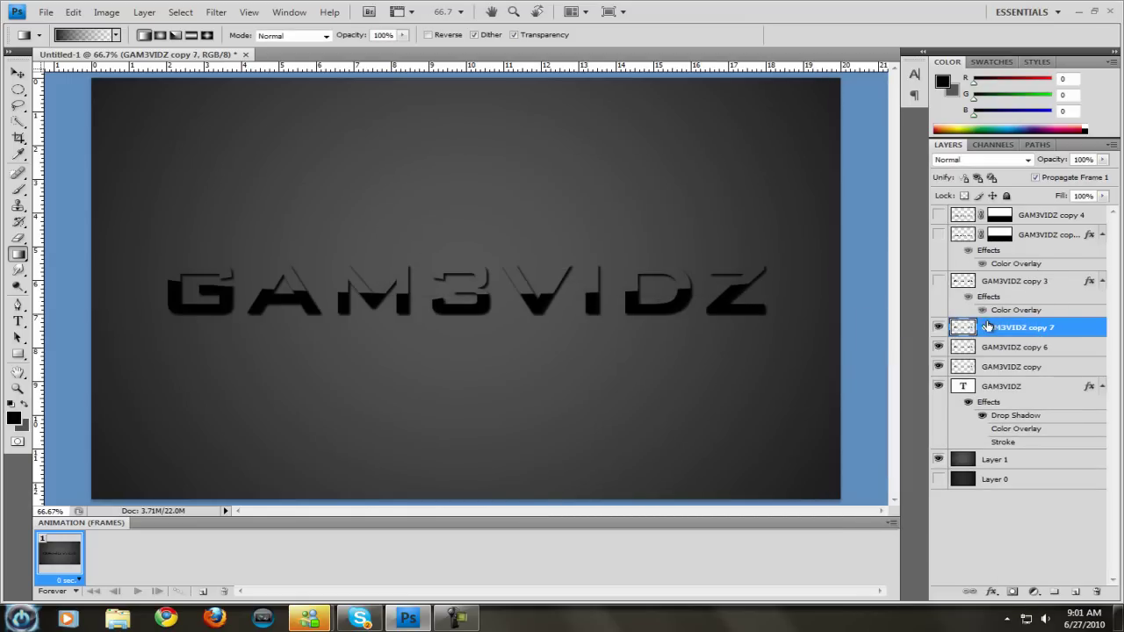
Step: Flip GAM3VIDZ copy 7 vertically and move it down below the original text
key(ctrl+t)
right_click(710, 296)
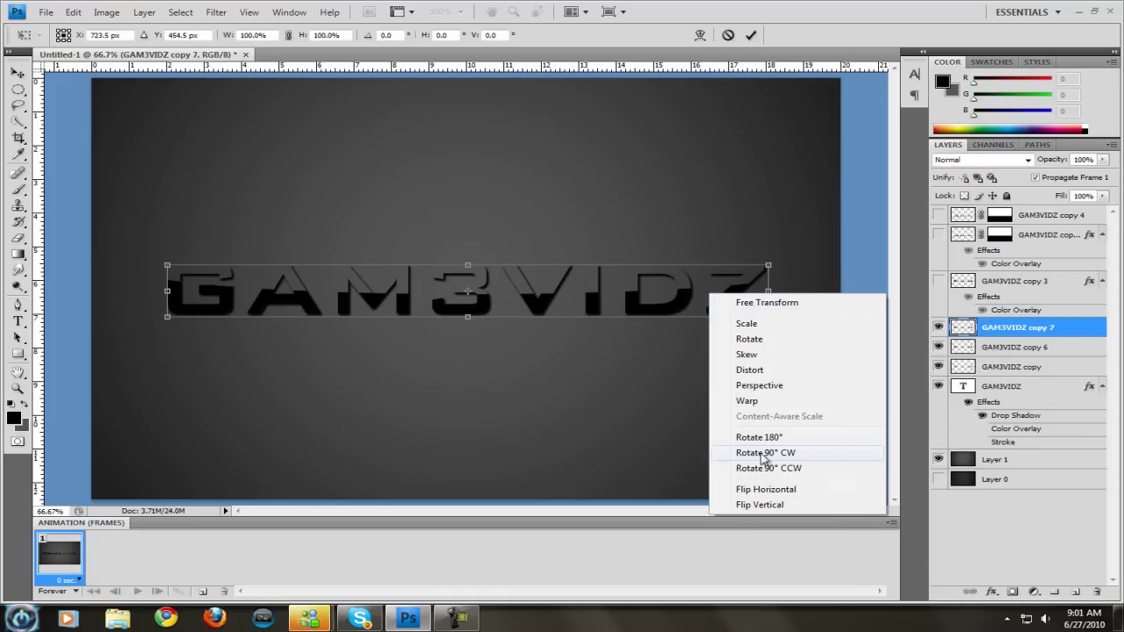
click(748, 501)
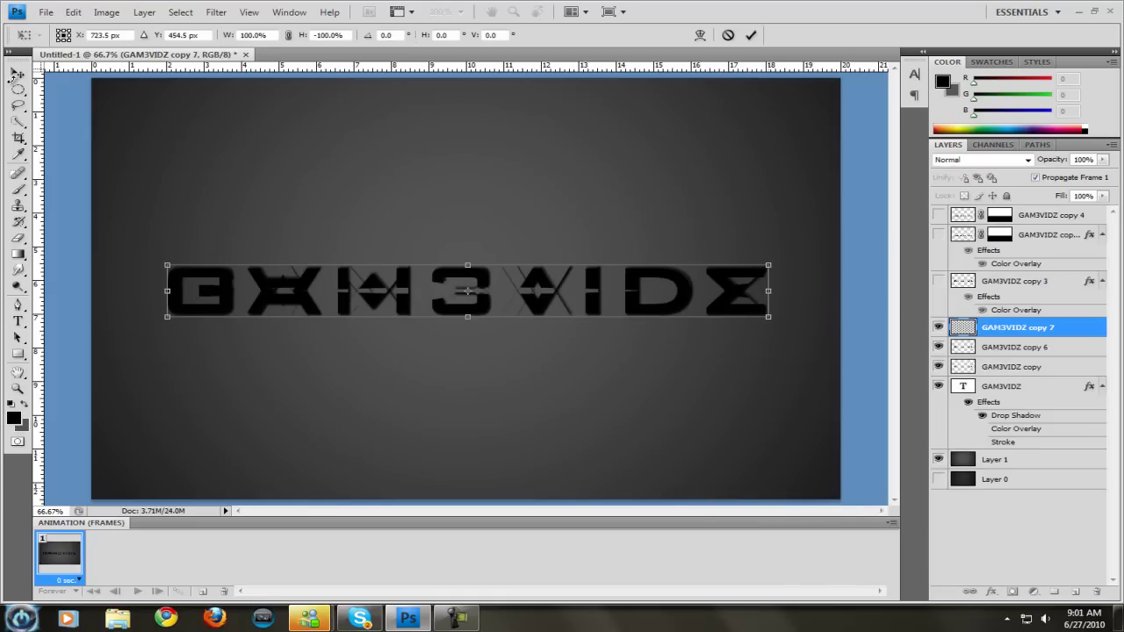
click(18, 72)
key(Return)
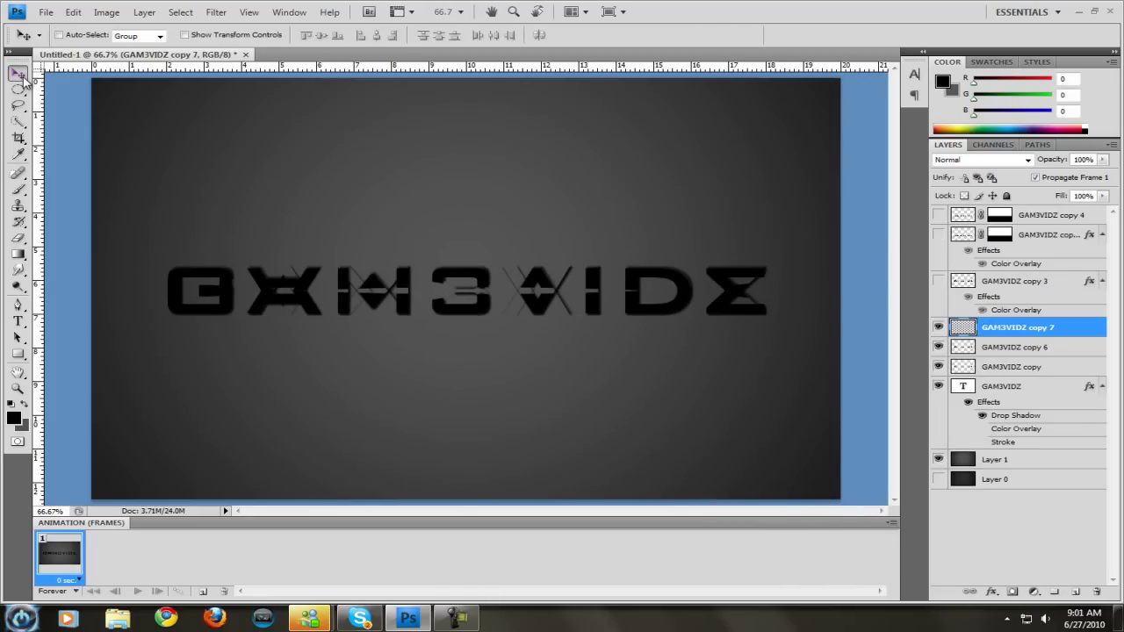
key(ctrl+minus)
key(ctrl+minus)
key(ctrl+minus)
key(ctrl+minus)
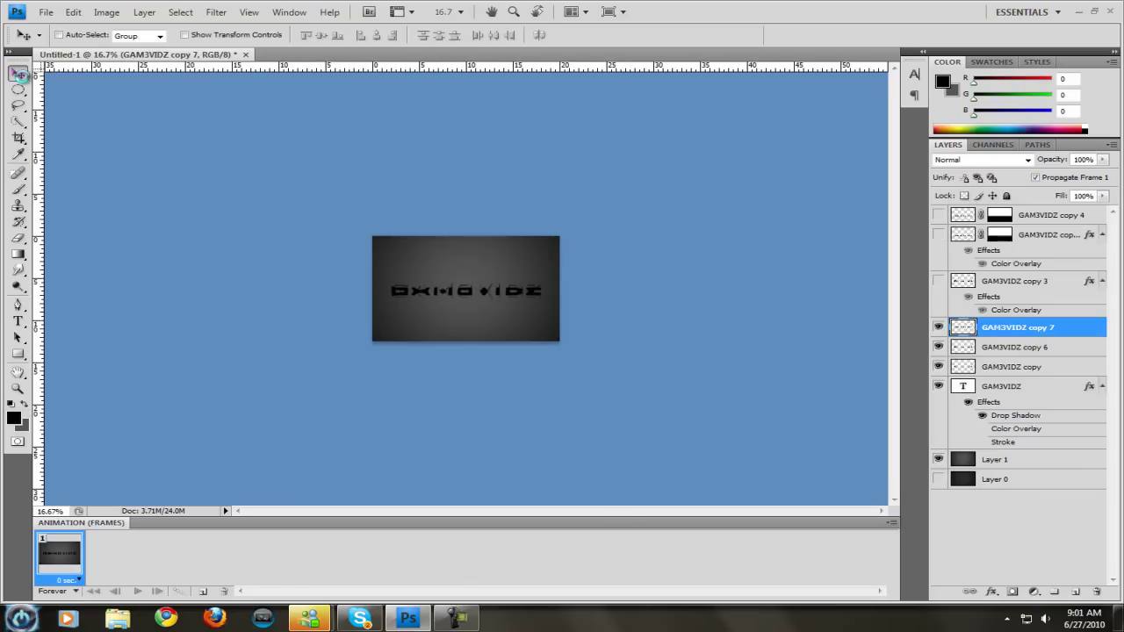
key(ctrl+f)
key(ctrl+plus)
key(ctrl+plus)
key(ctrl+plus)
key(ctrl+plus)
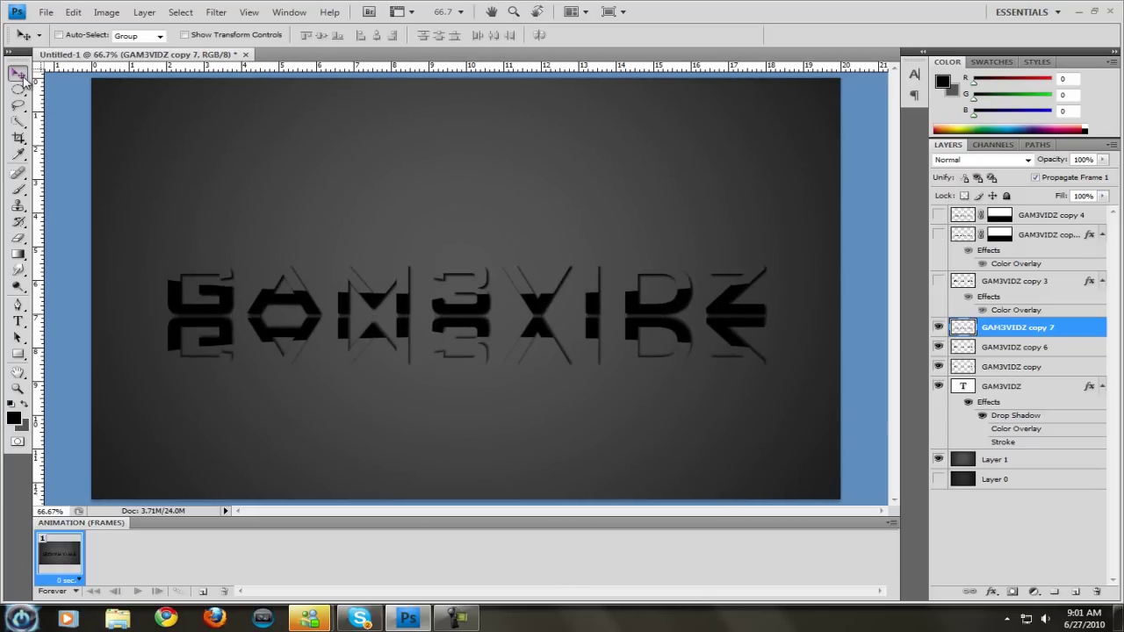
Step: Mask GAM3VIDZ copy 7 with a downward gradient fade and lower its opacity to 25%
click(1012, 592)
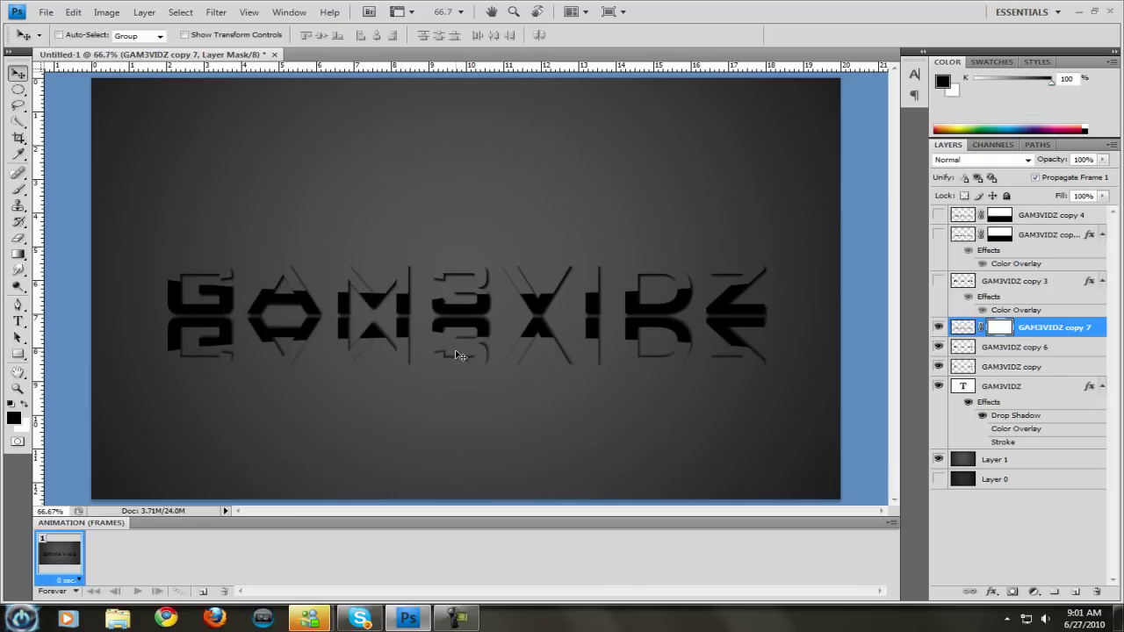
click(17, 254)
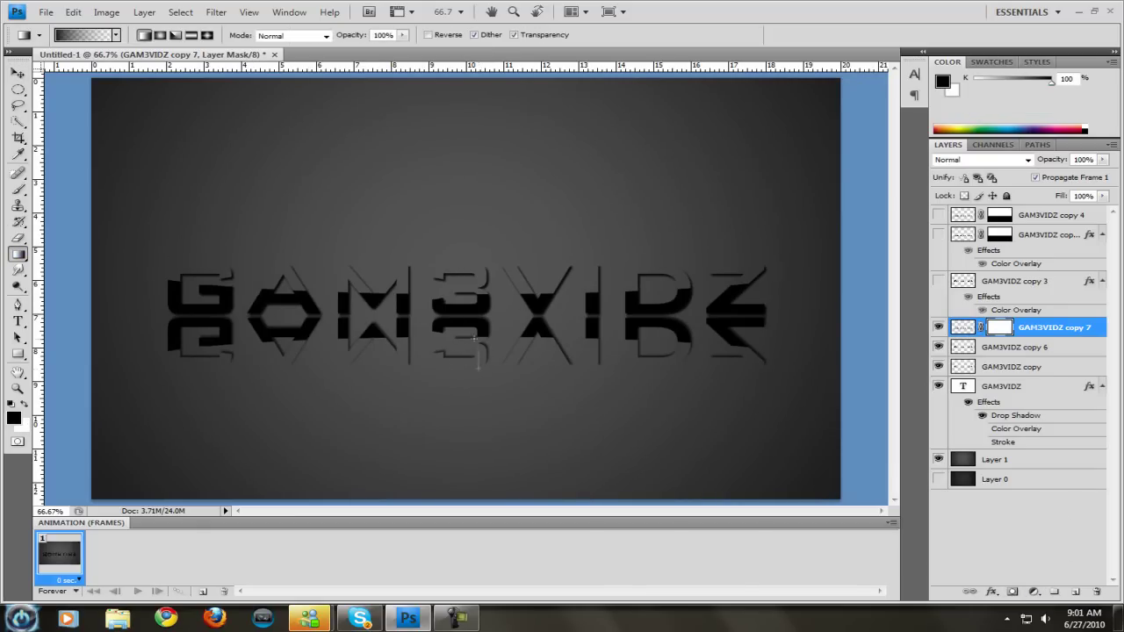
drag(473, 319, 474, 378)
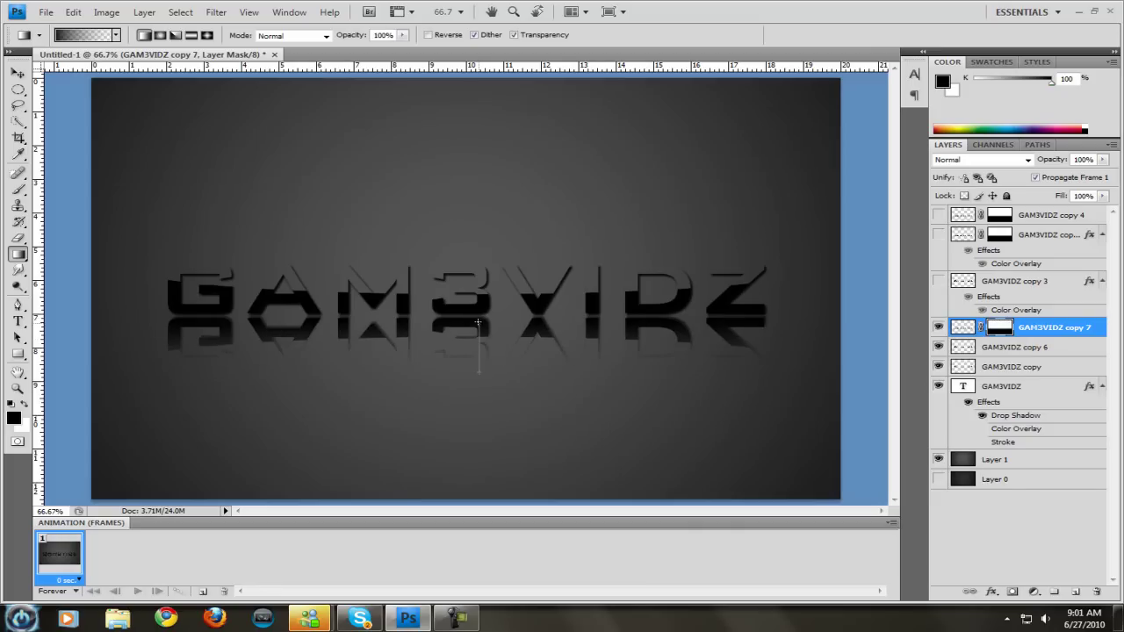
drag(478, 319, 479, 319)
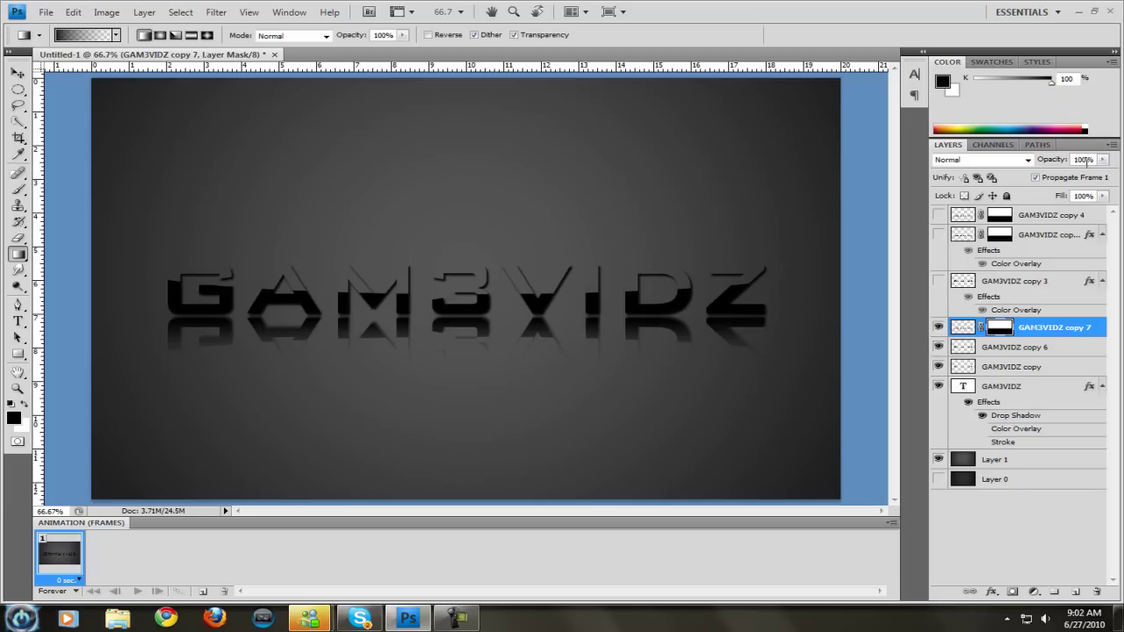
key(Return)
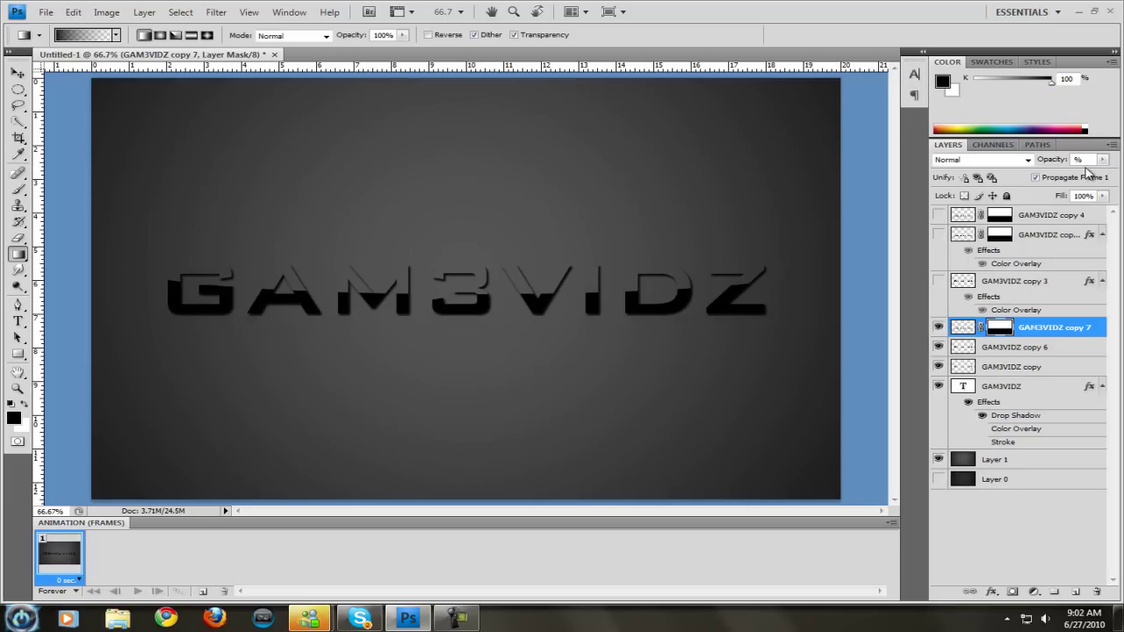
text(25)
key(Return)
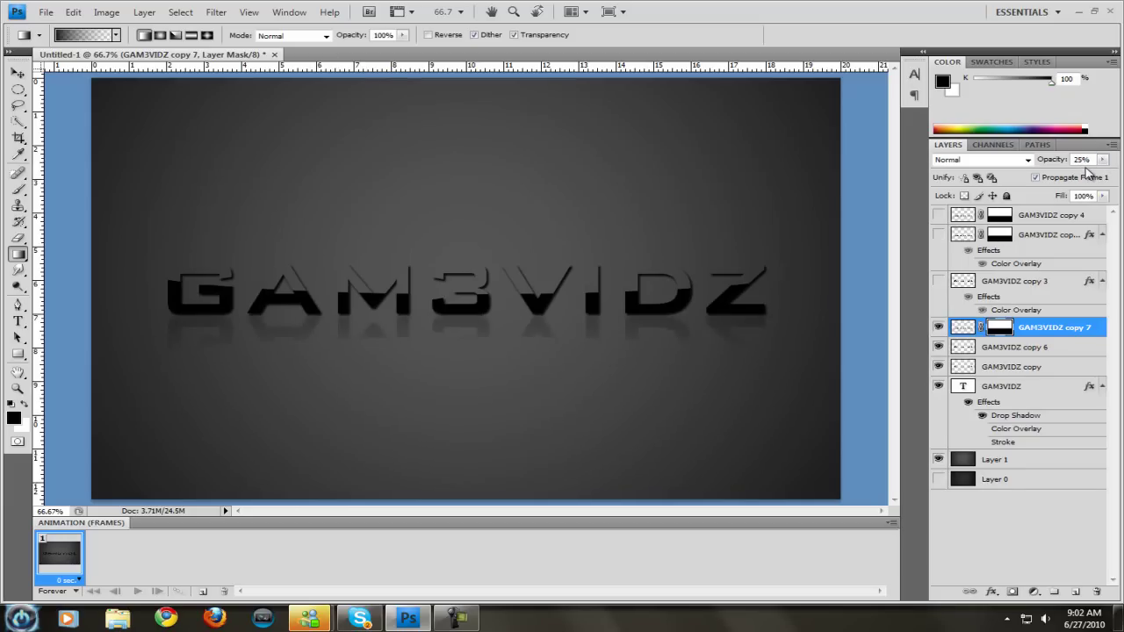